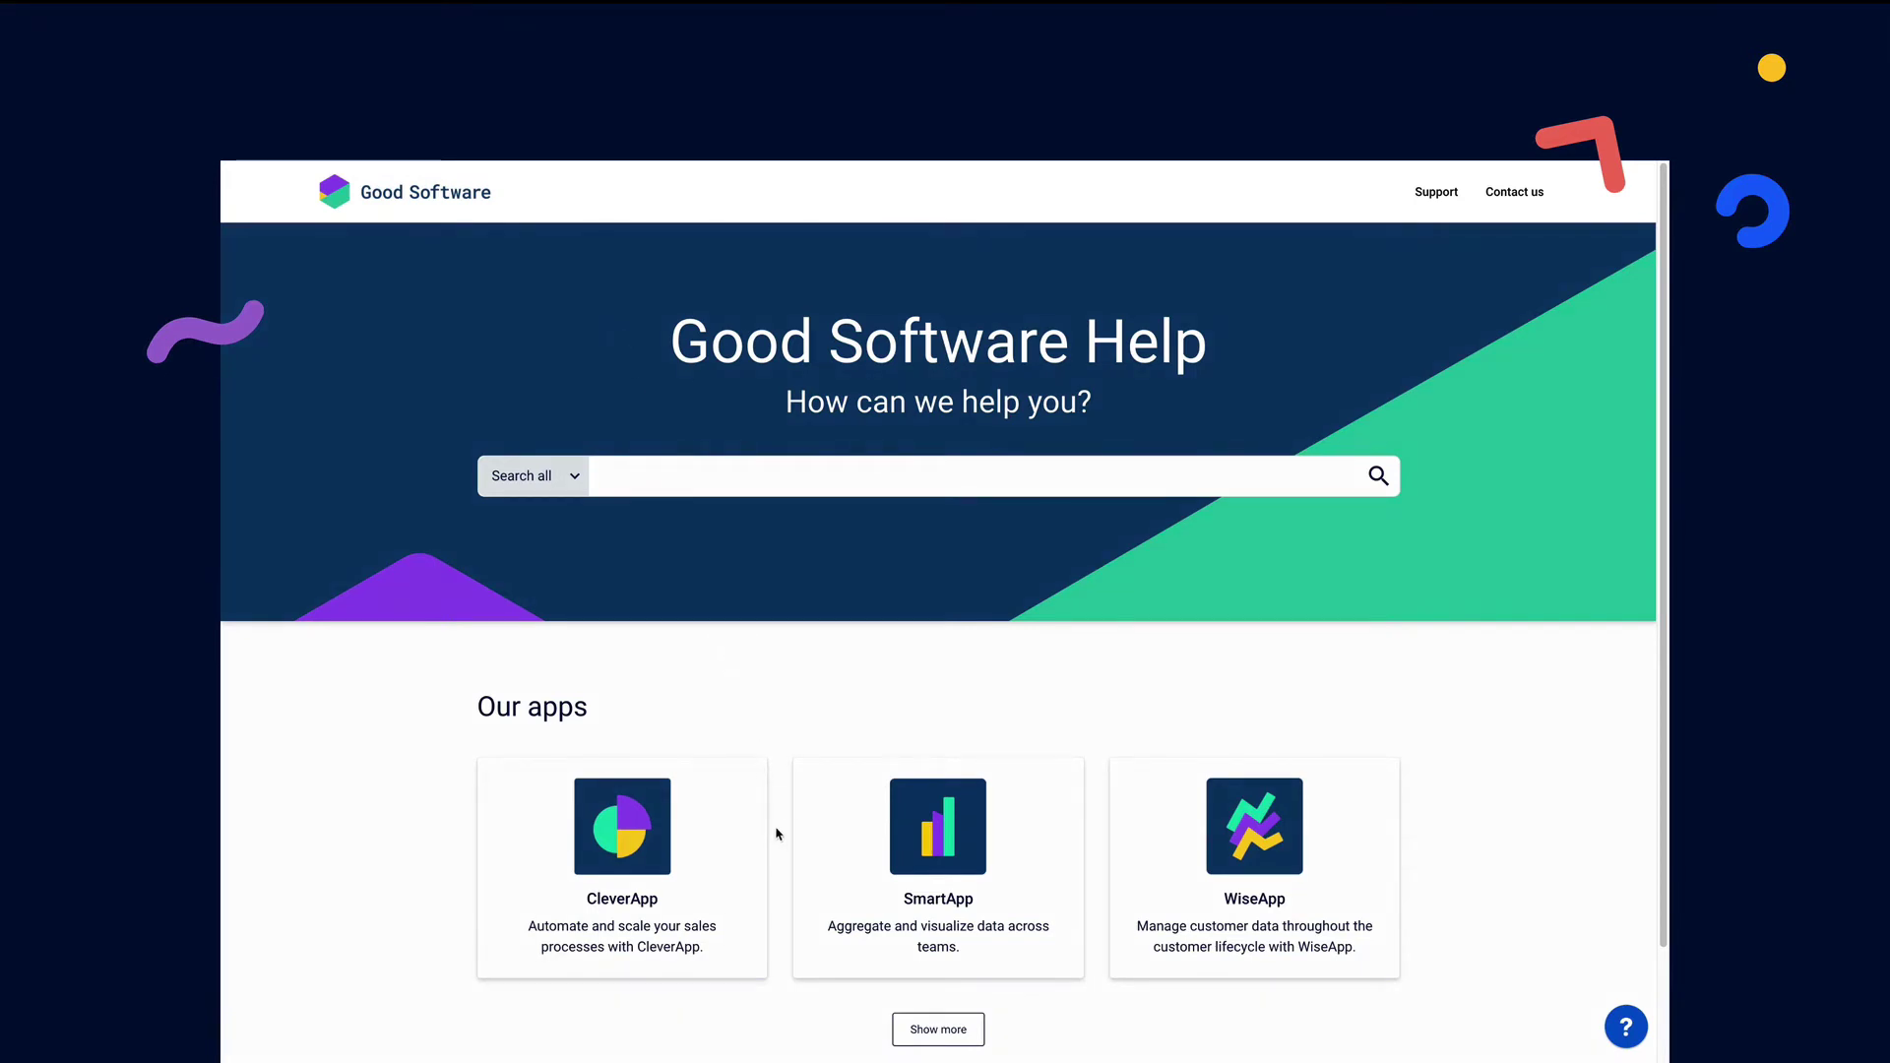
- Open the SmartApp Getting Started article and read down to Define a Visualization
{"action": "left_click", "coordinate": [856, 866]}
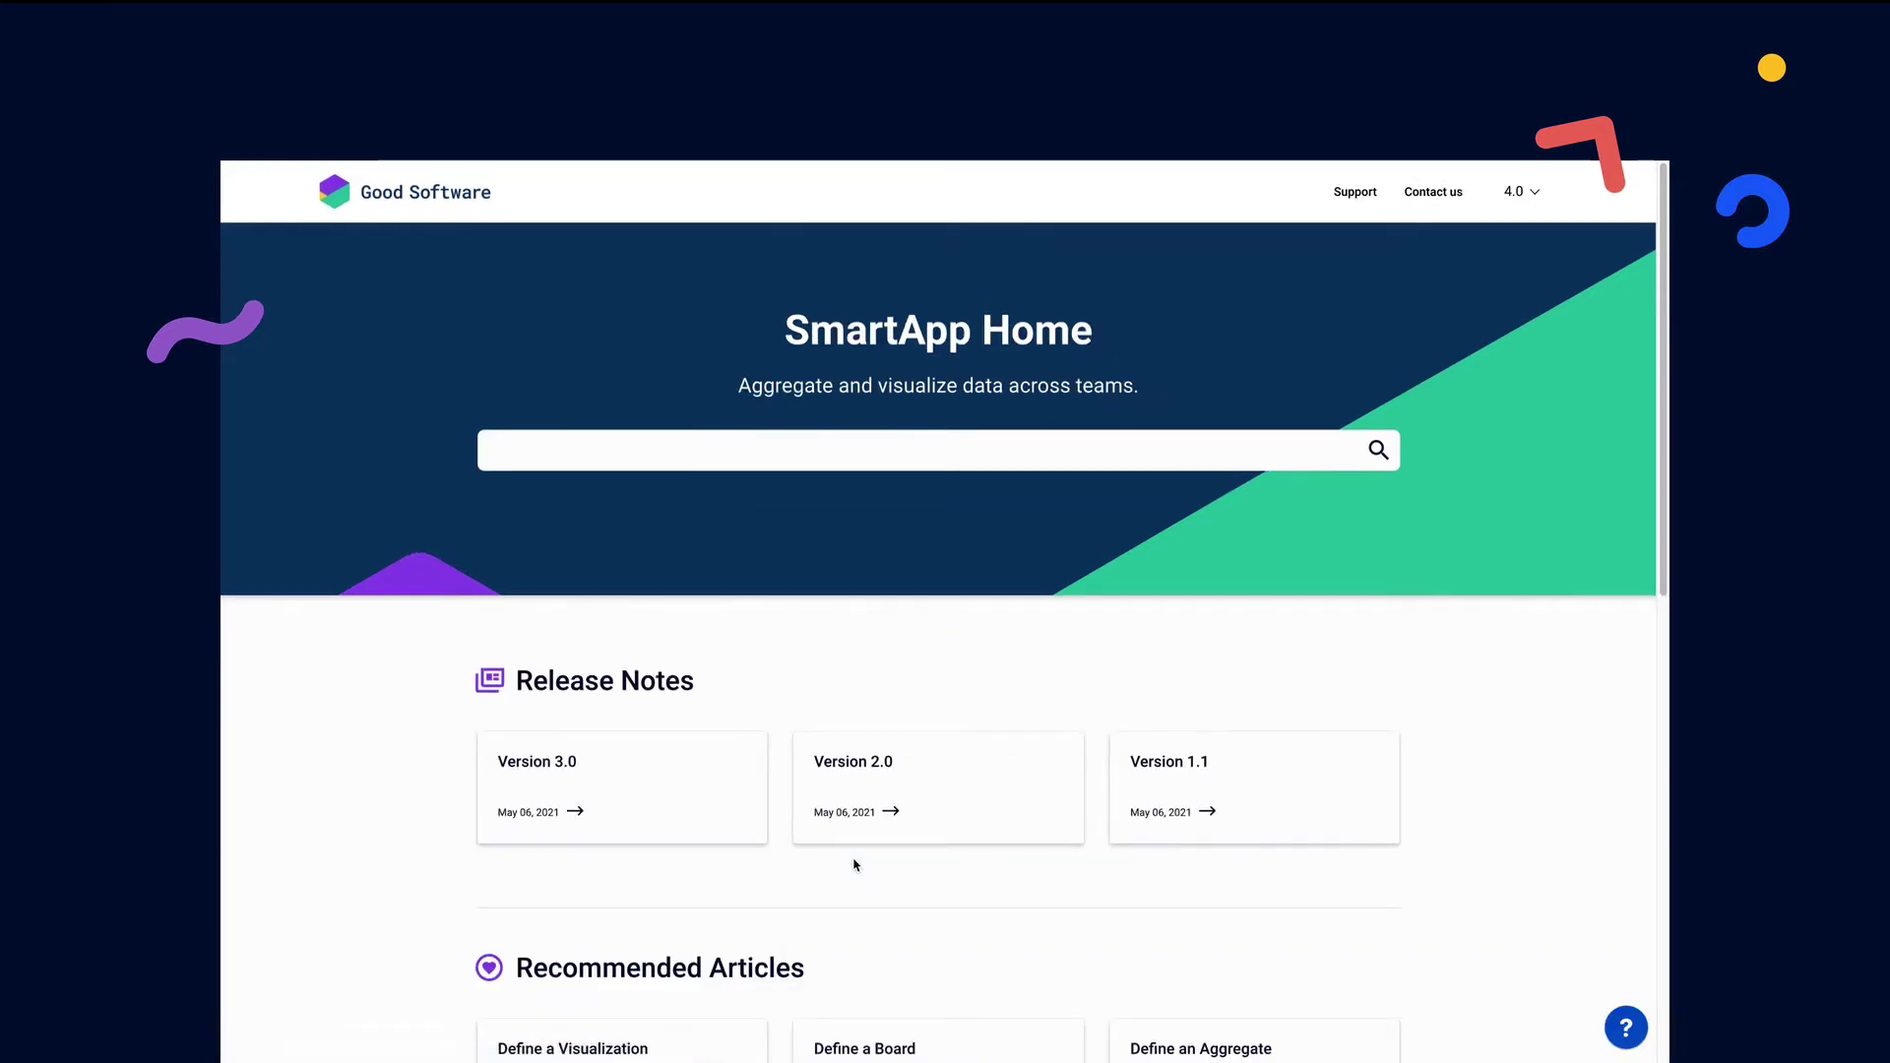
{"action": "scroll", "coordinate": [855, 865], "scroll_direction": "down", "scroll_amount": 5}
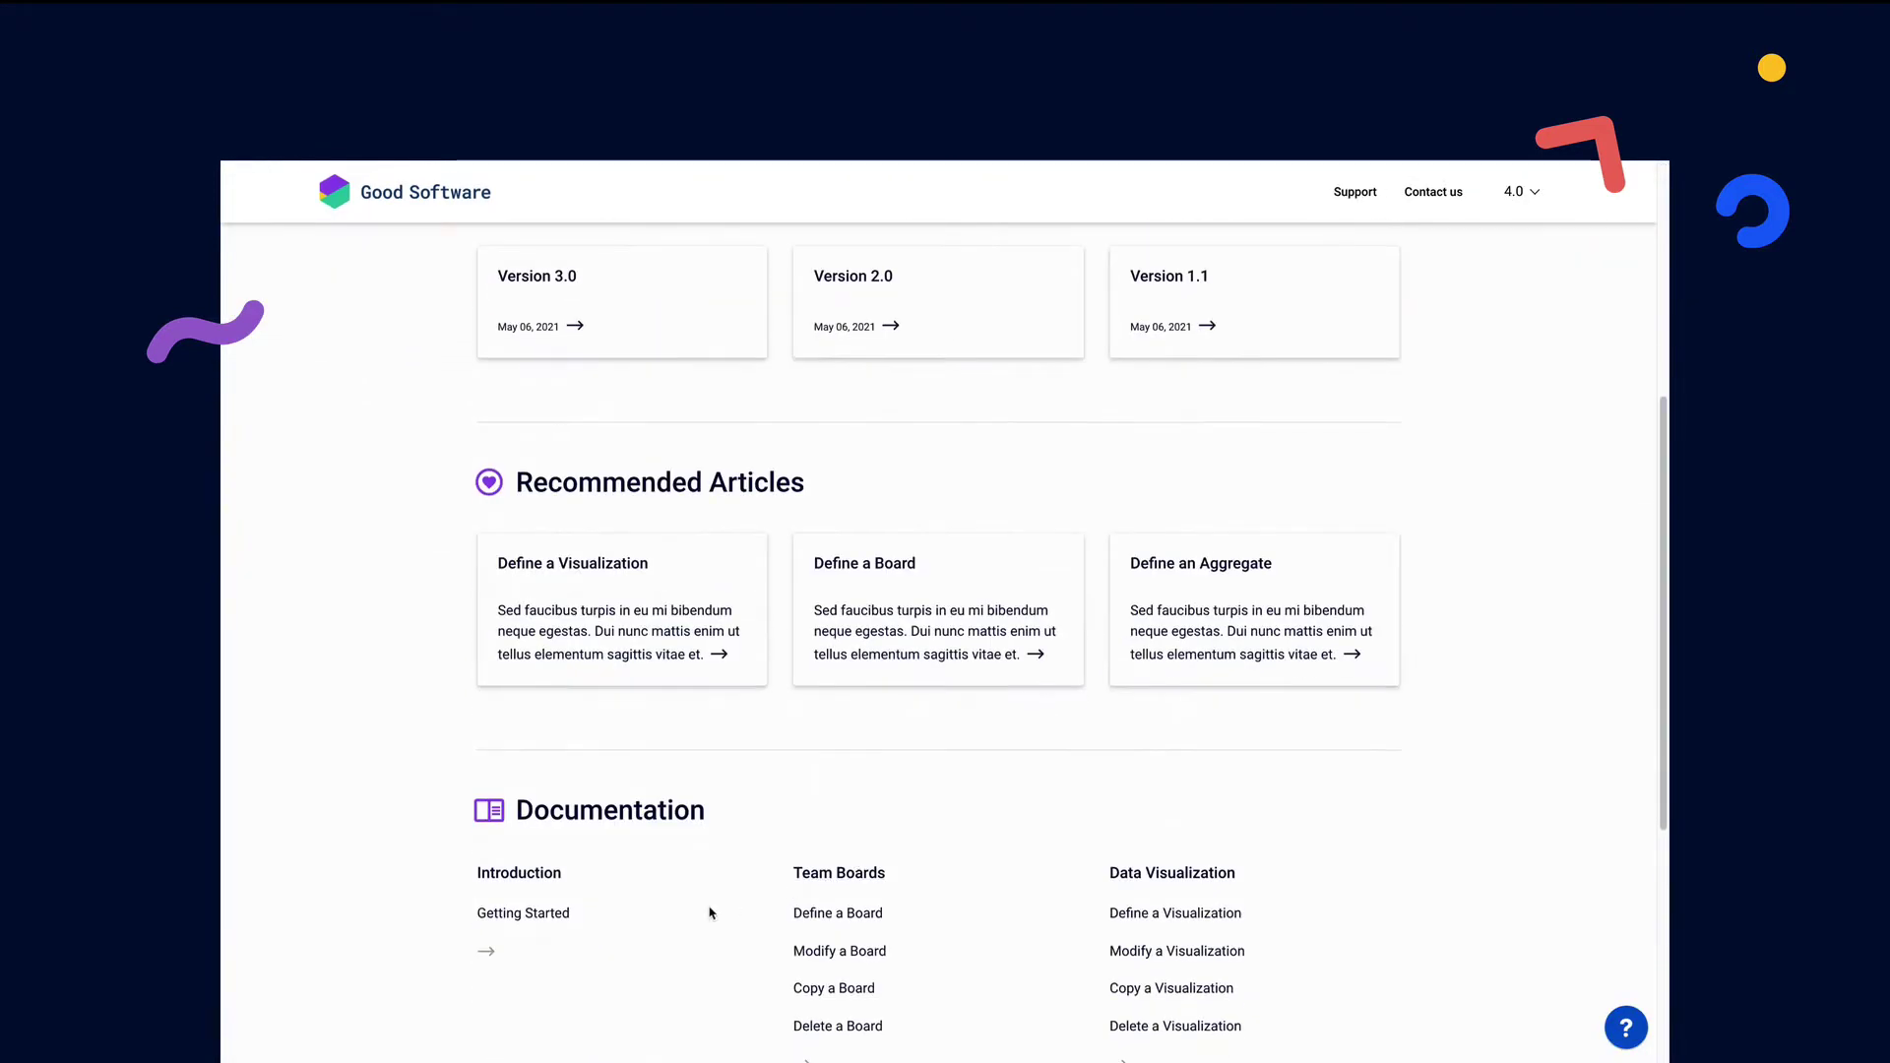
{"action": "left_click", "coordinate": [556, 917]}
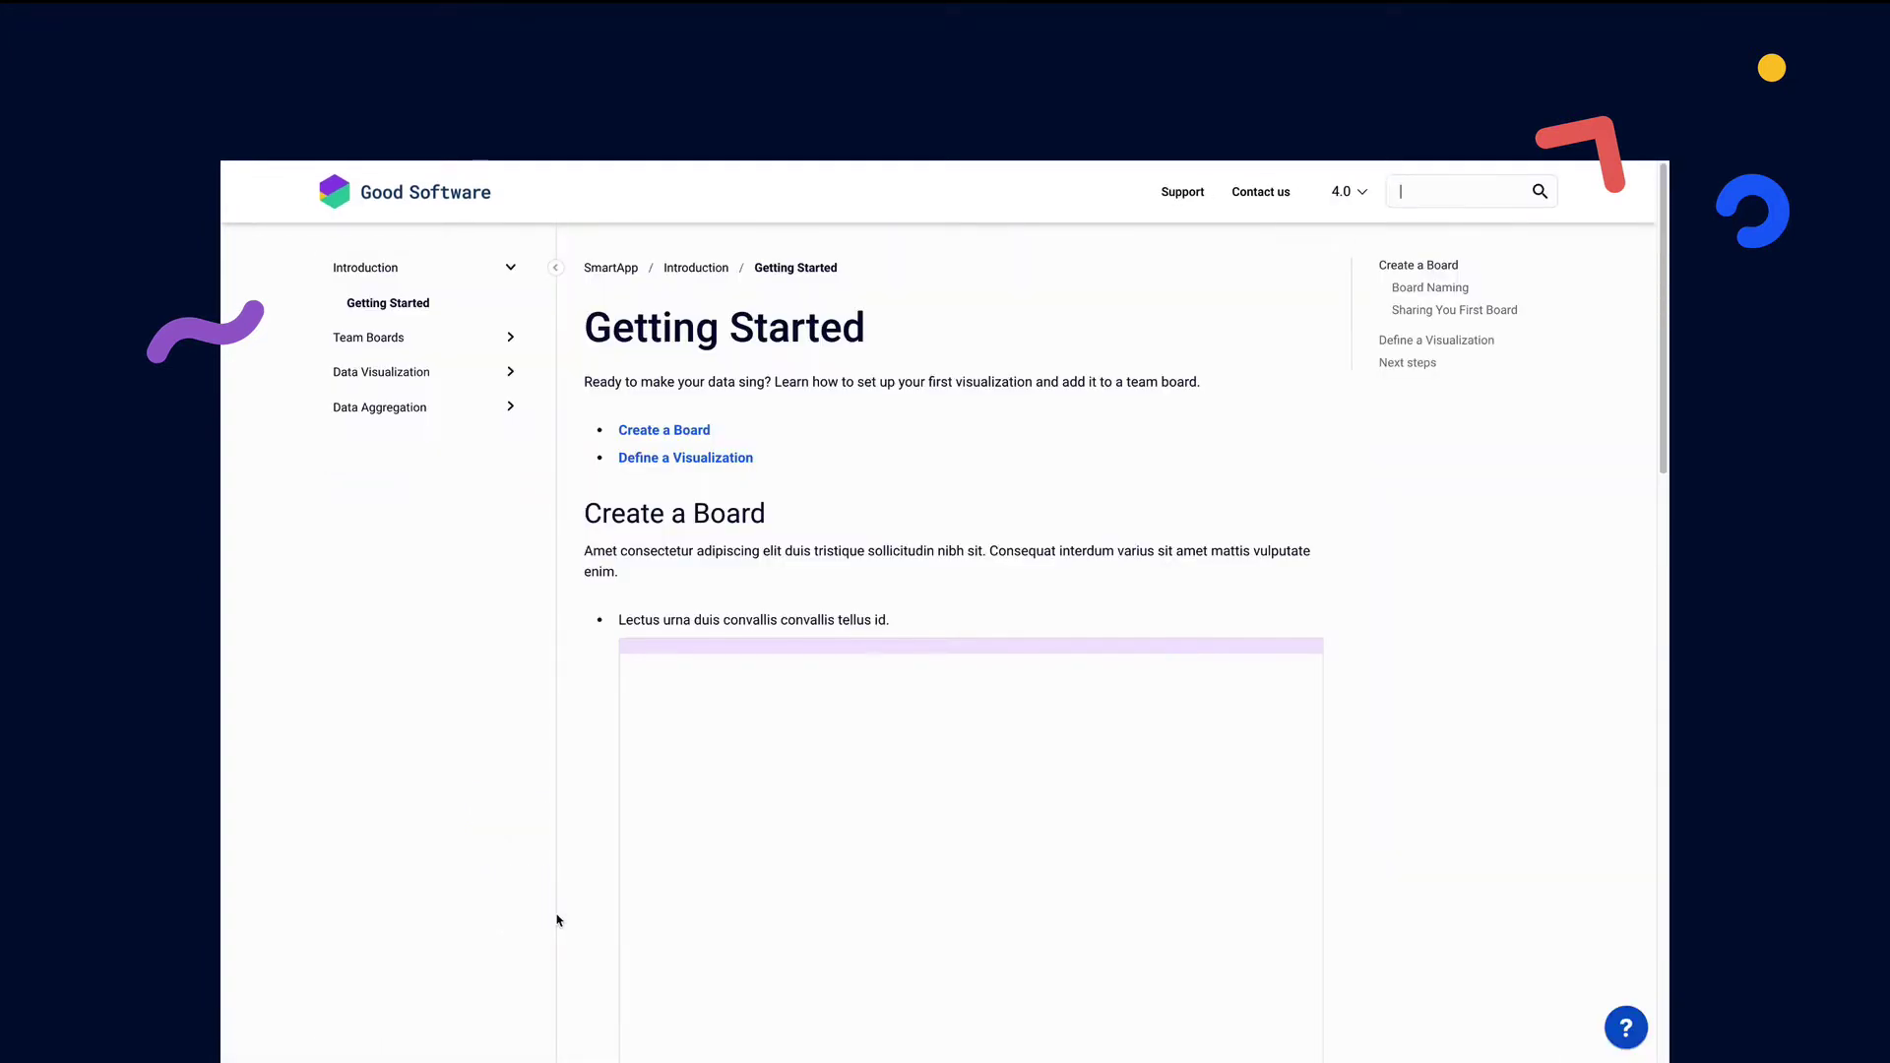
{"action": "scroll", "coordinate": [557, 920], "scroll_direction": "down", "scroll_amount": 4}
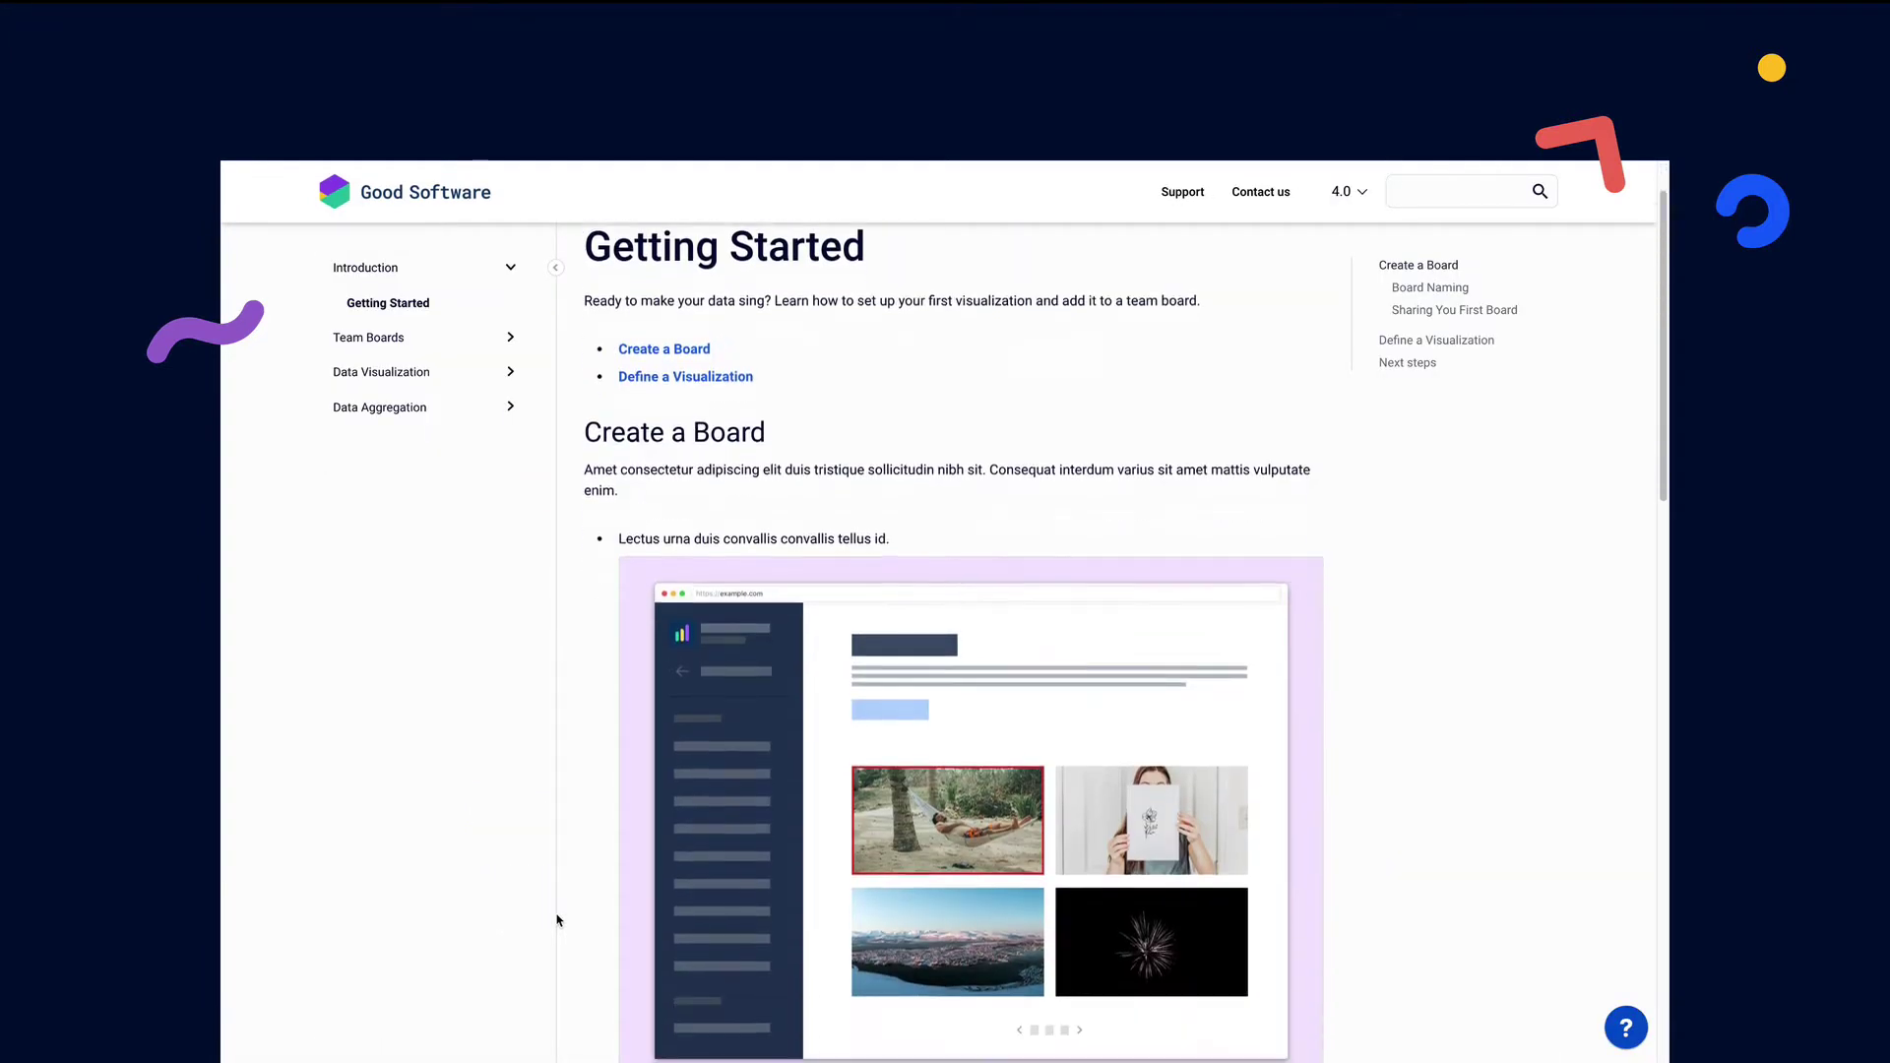
{"action": "scroll", "coordinate": [557, 920], "scroll_direction": "down", "scroll_amount": 3}
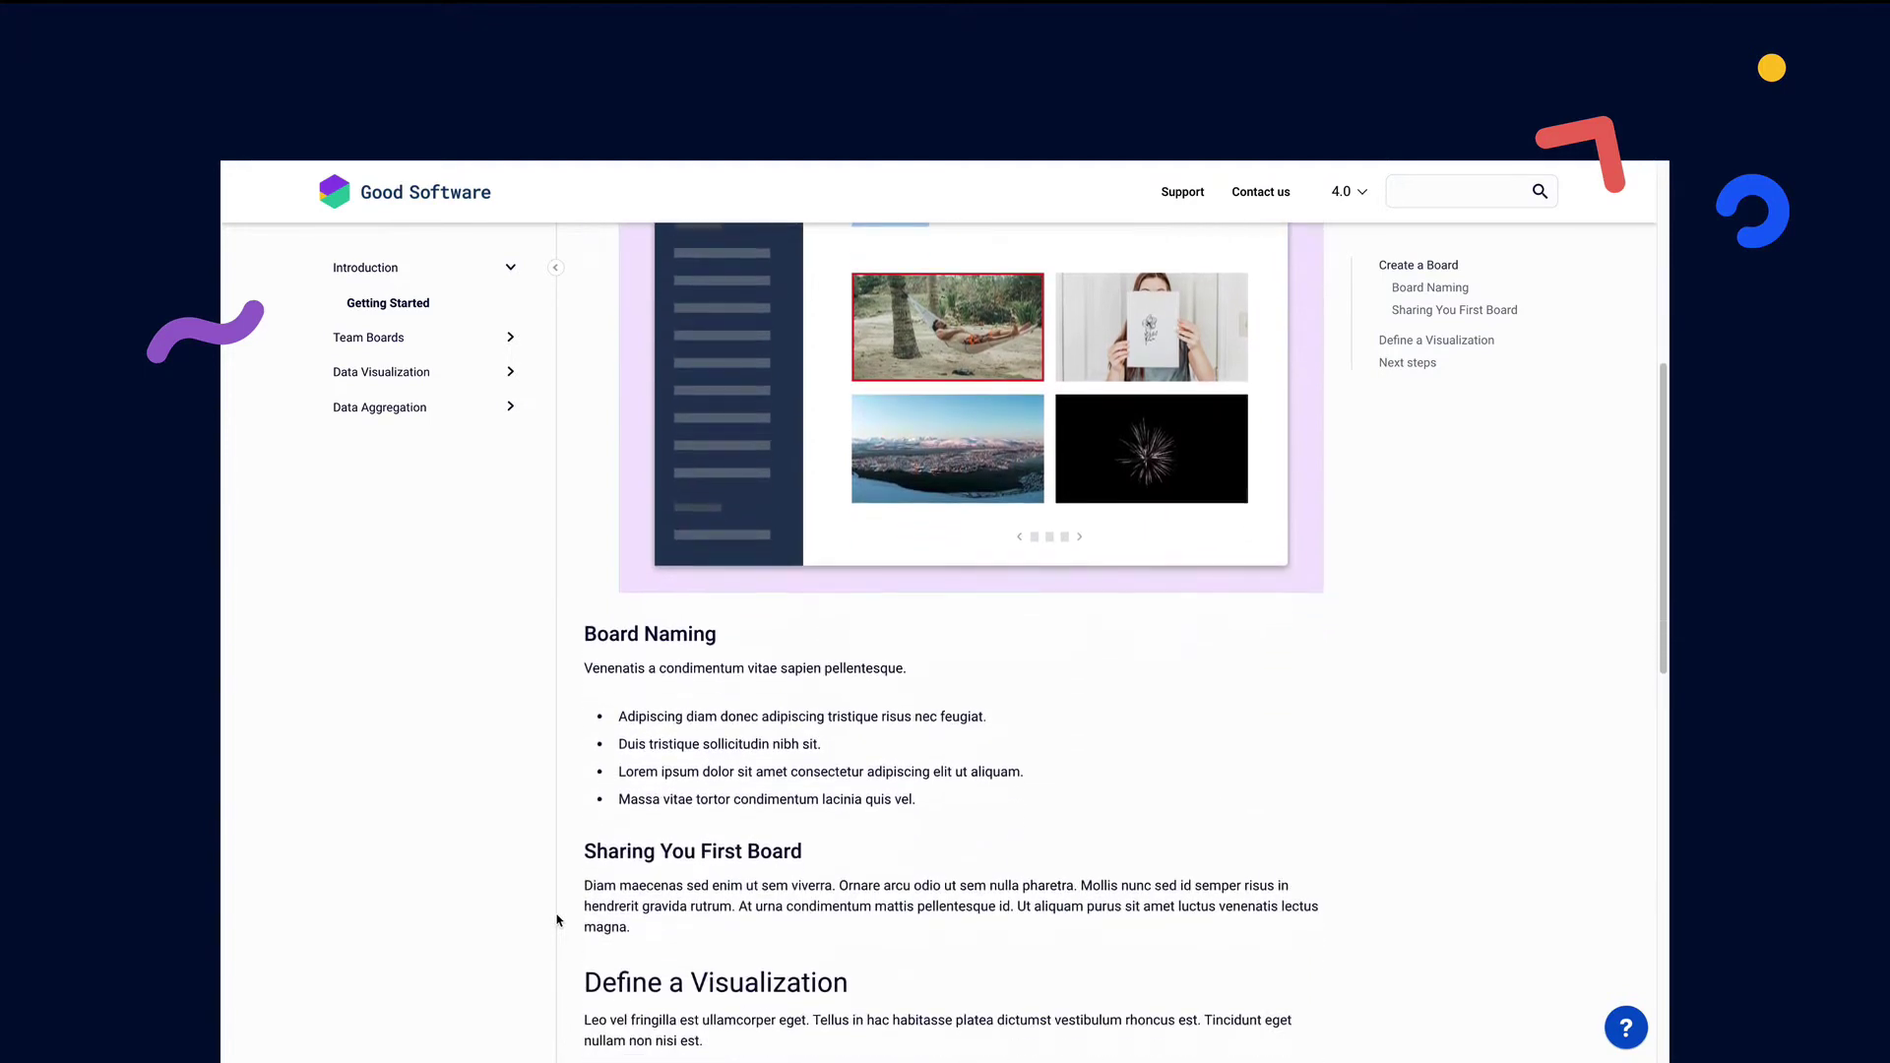
{"action": "scroll", "coordinate": [557, 920], "scroll_direction": "down", "scroll_amount": 3}
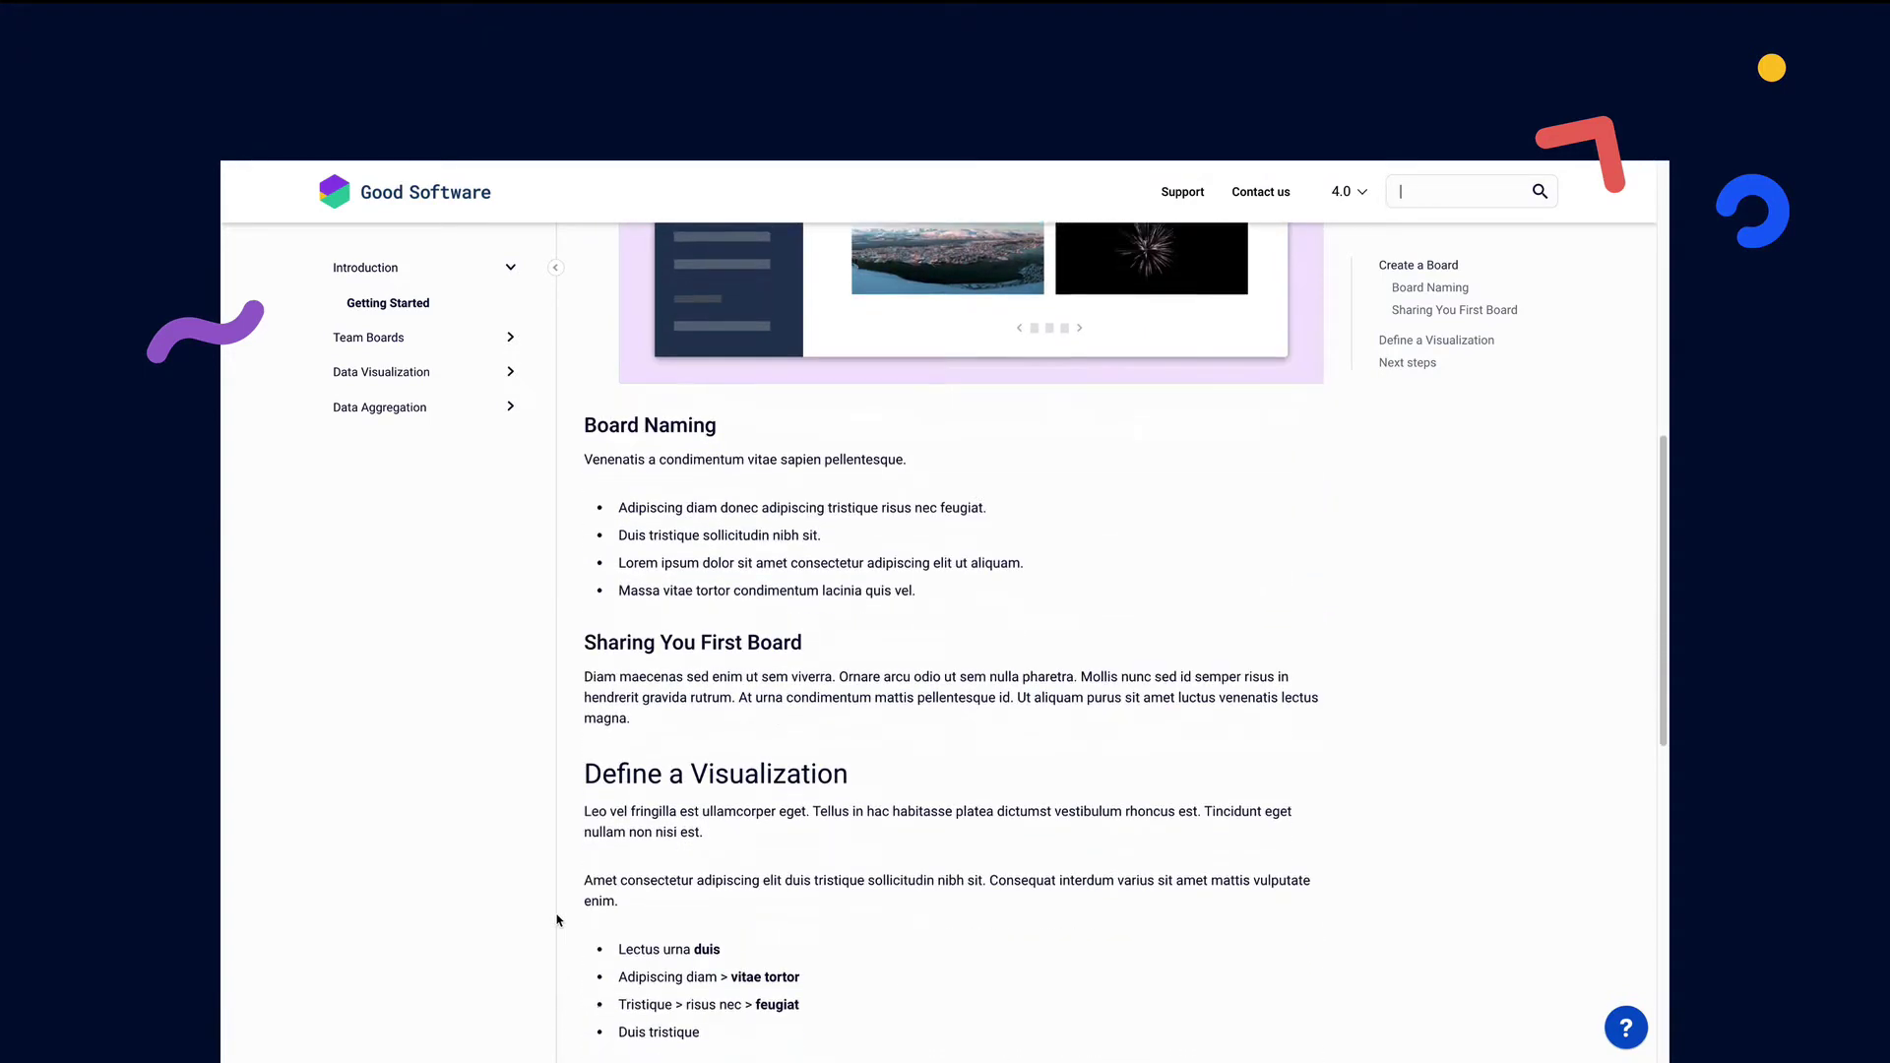
{"action": "scroll", "coordinate": [557, 920], "scroll_direction": "down", "scroll_amount": 5}
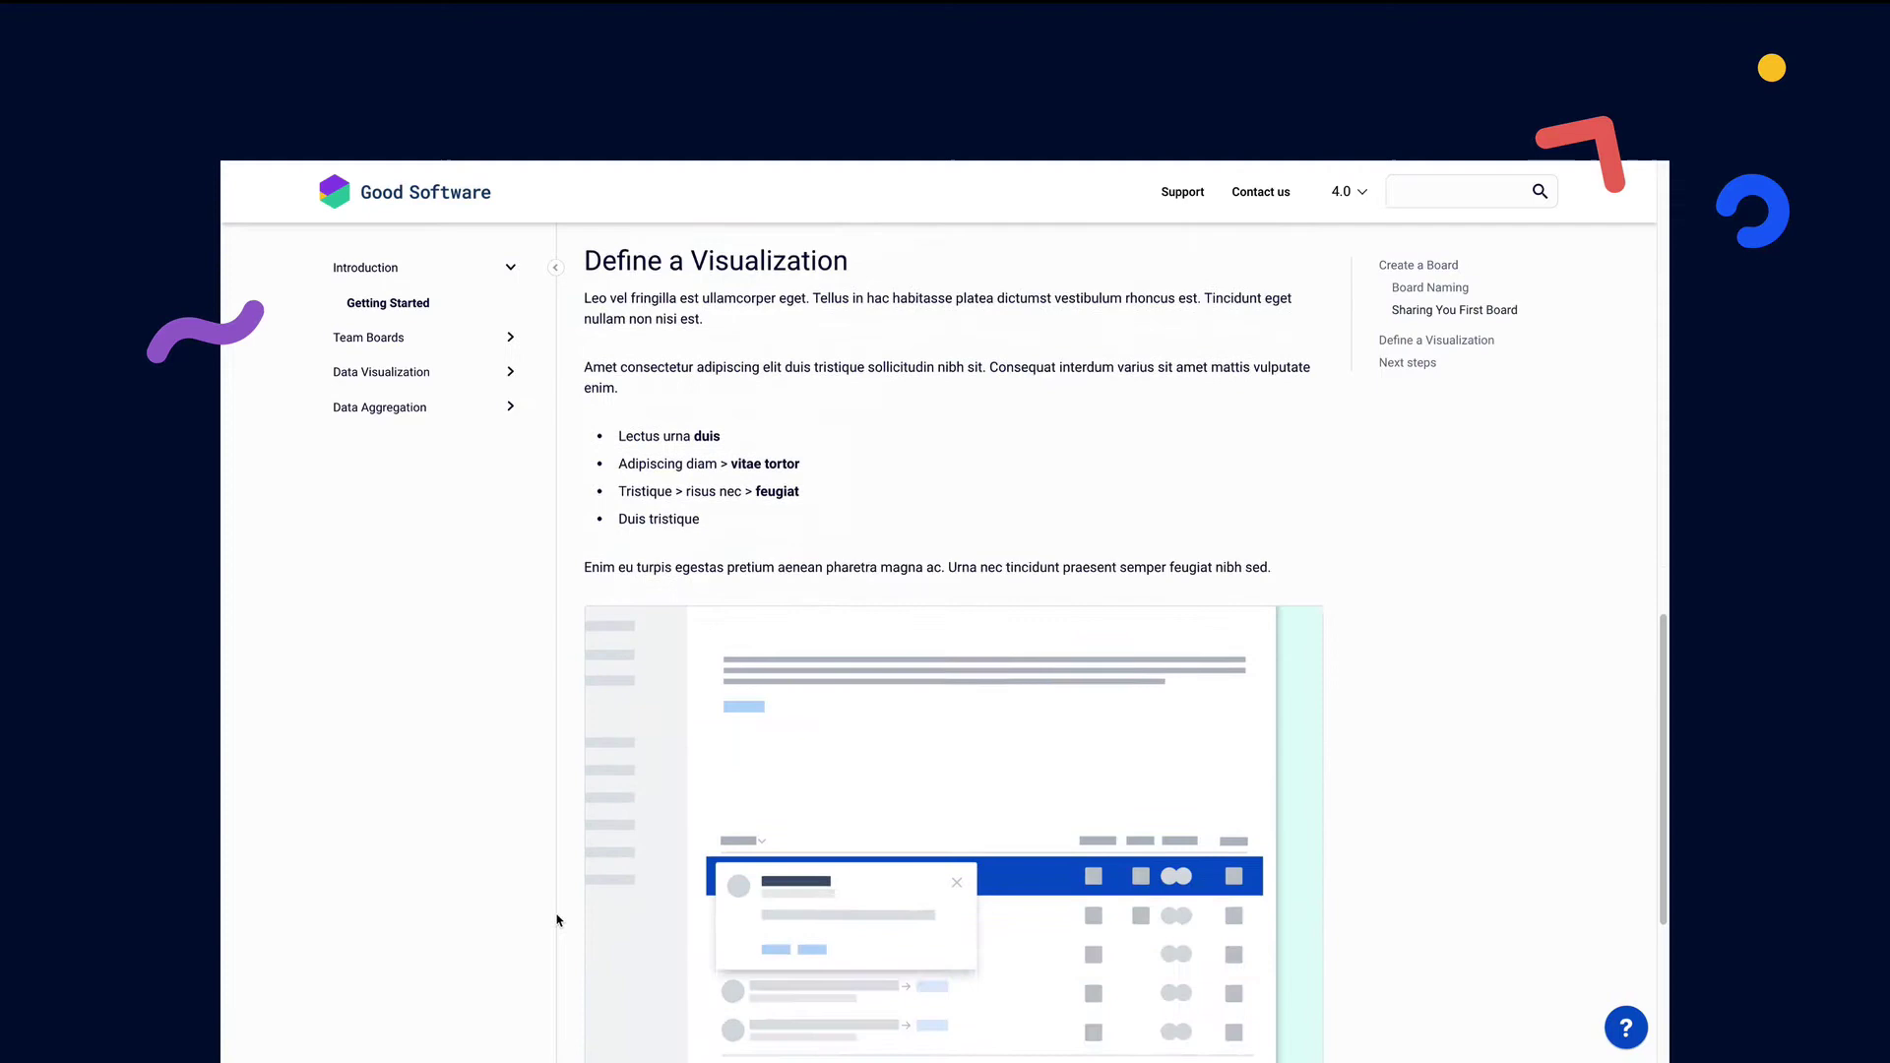
{"action": "scroll", "coordinate": [557, 921], "scroll_direction": "down", "scroll_amount": 2}
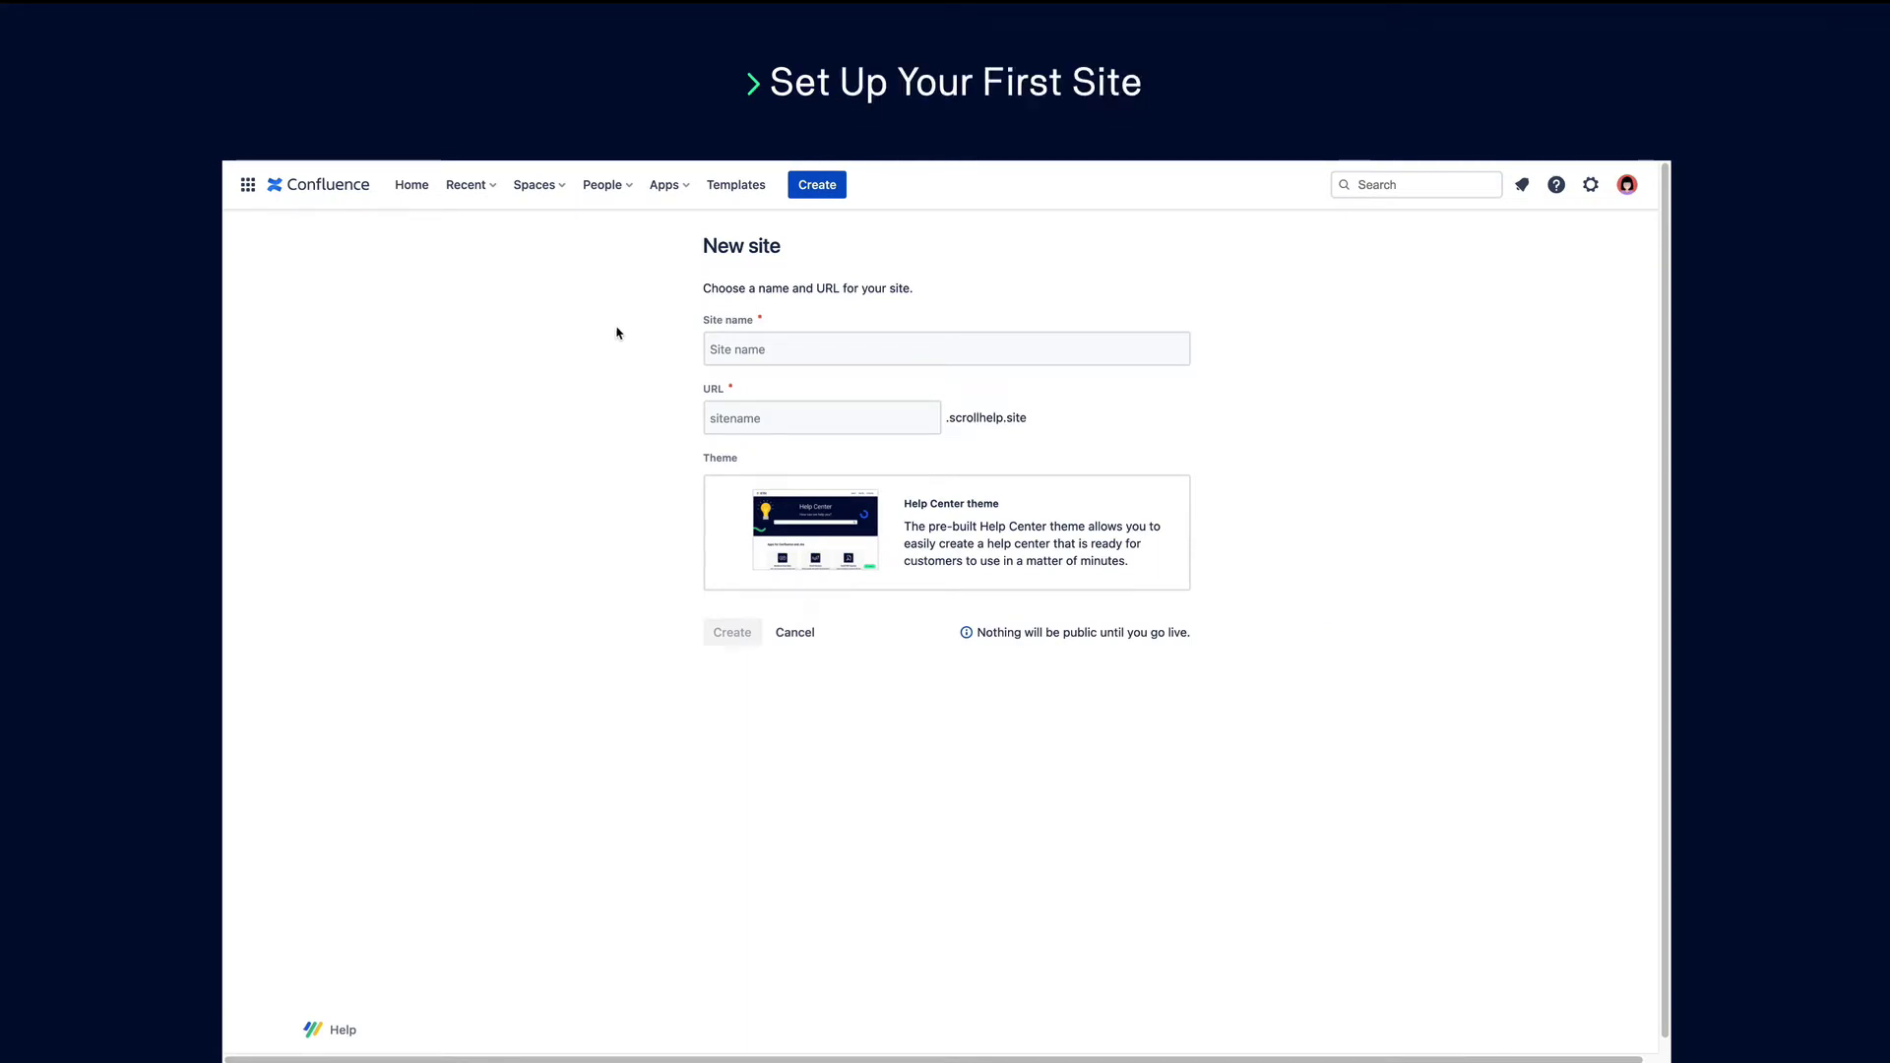
- Create a new site named 'Good Software Help Center'
{"action": "left_click", "coordinate": [727, 349]}
{"action": "type", "text": "Good Software Help Center"}
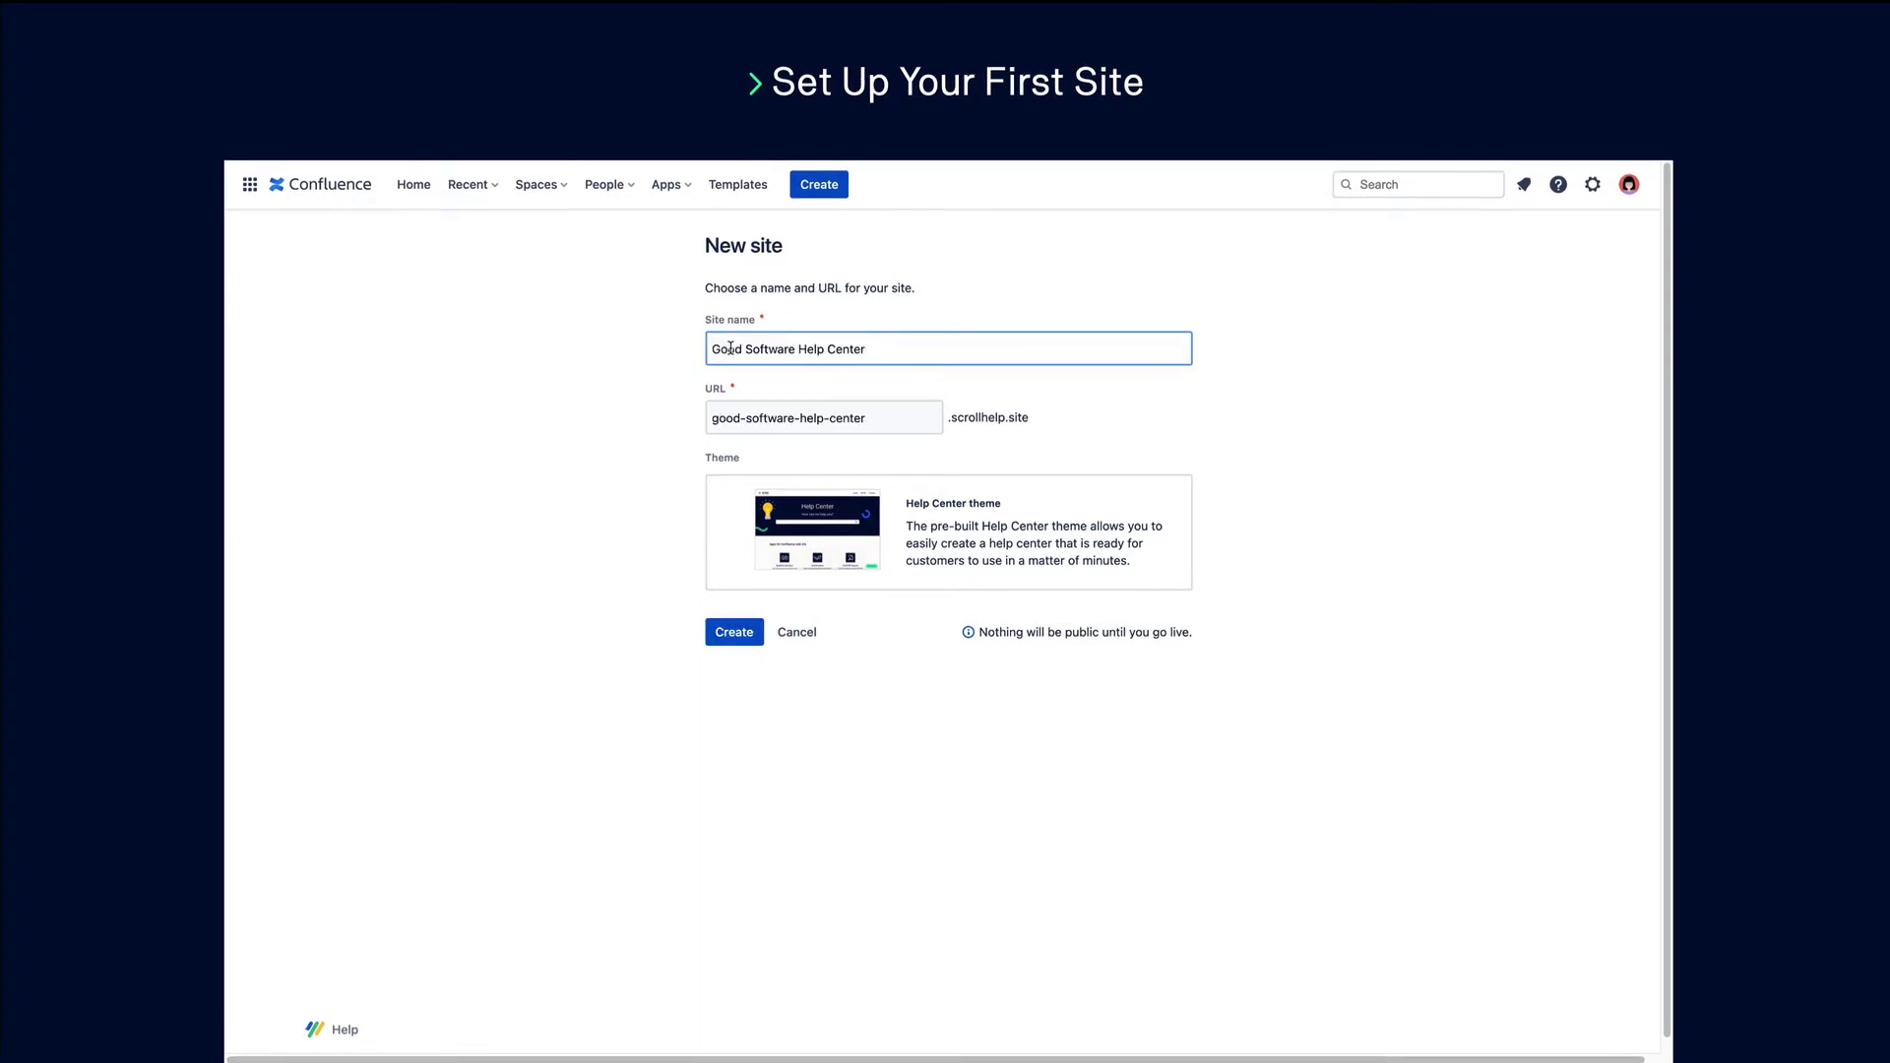
{"action": "left_click", "coordinate": [651, 425]}
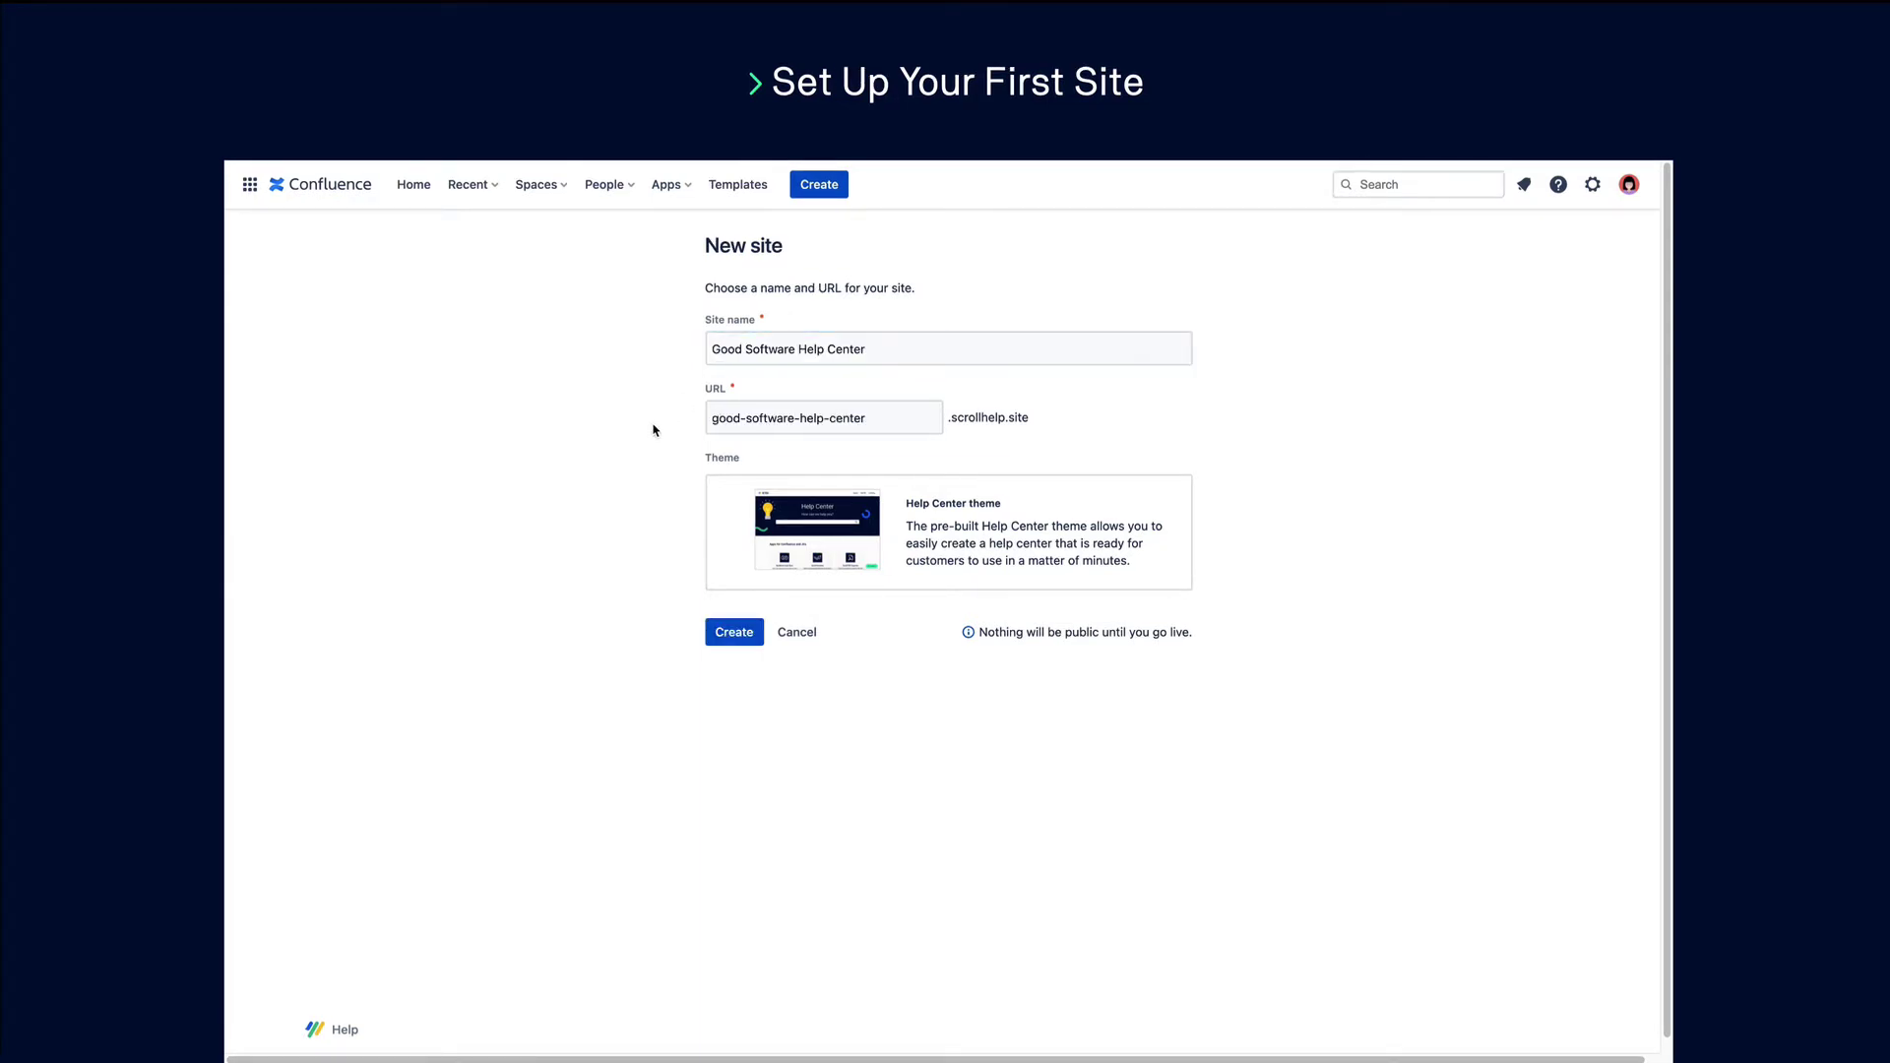
{"action": "left_click", "coordinate": [733, 633]}
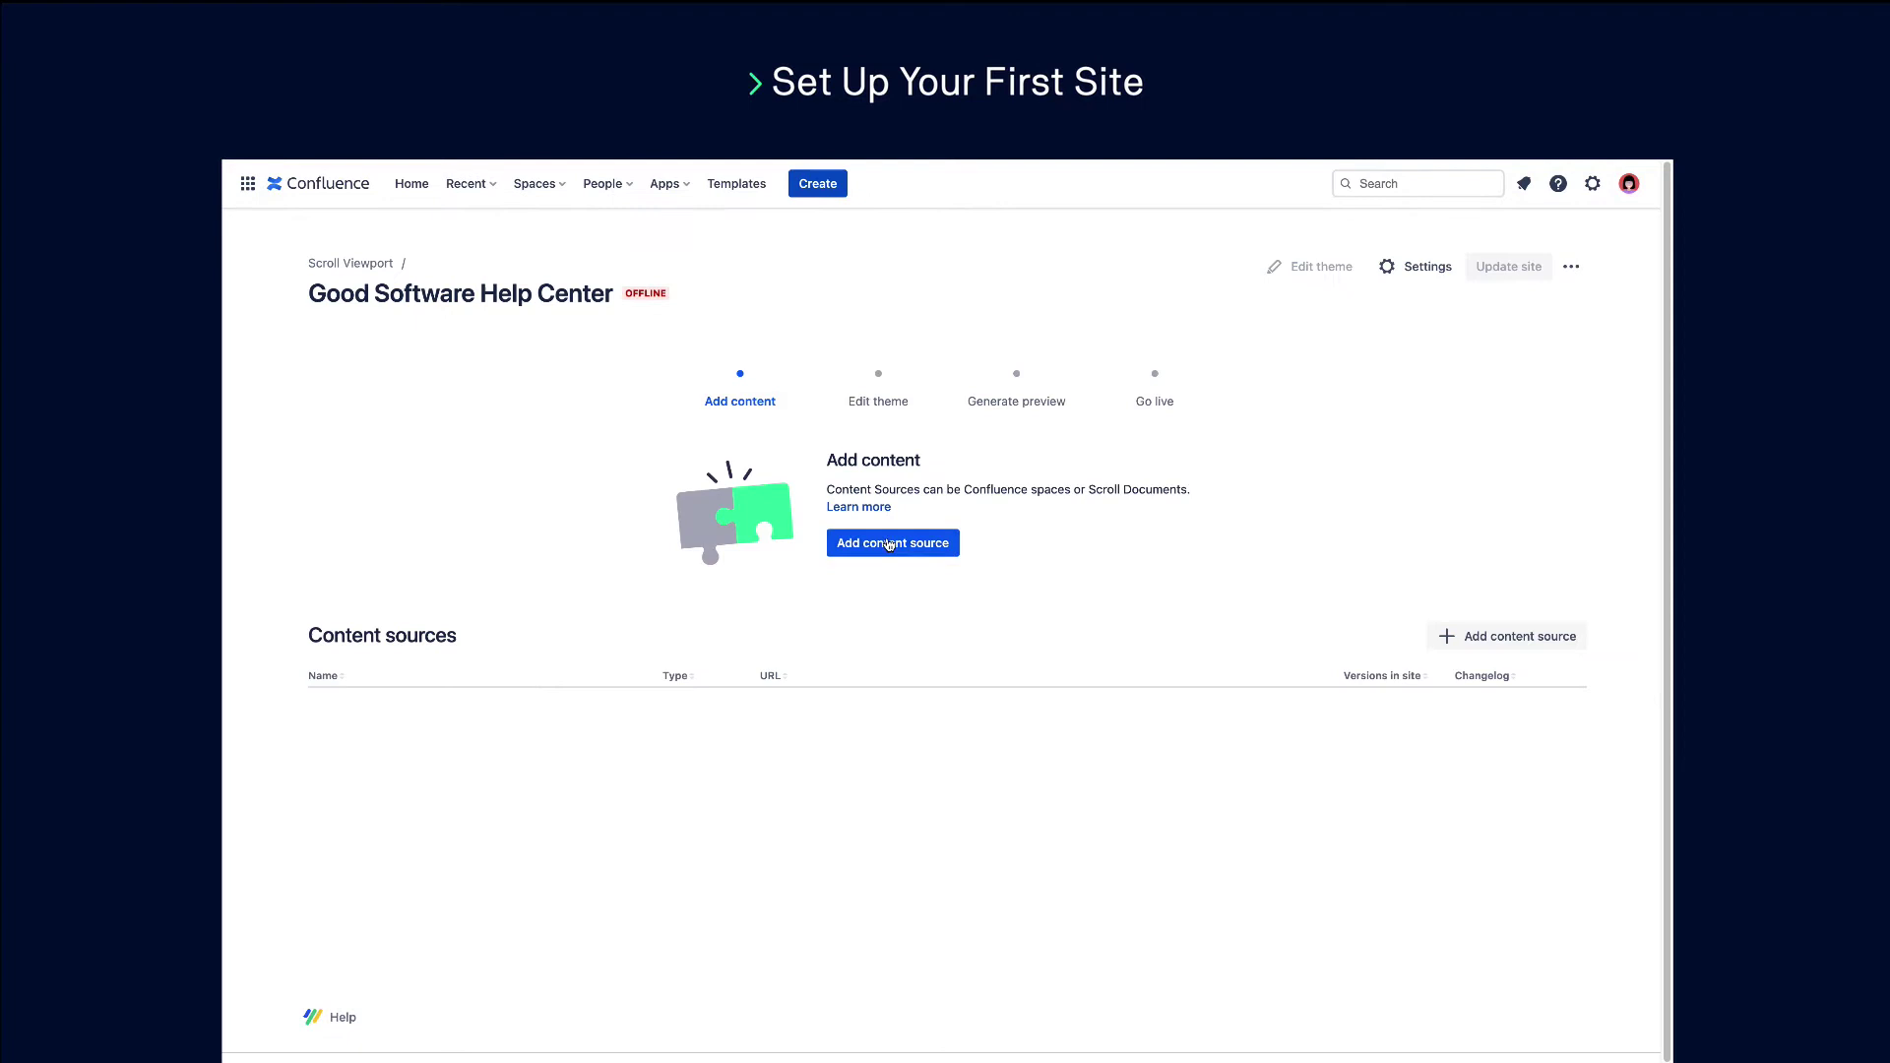
- Add SmartApp versions 4.2, 4.1, 4.0 and 3.0 as a content source under /smartapp
{"action": "left_click", "coordinate": [893, 544]}
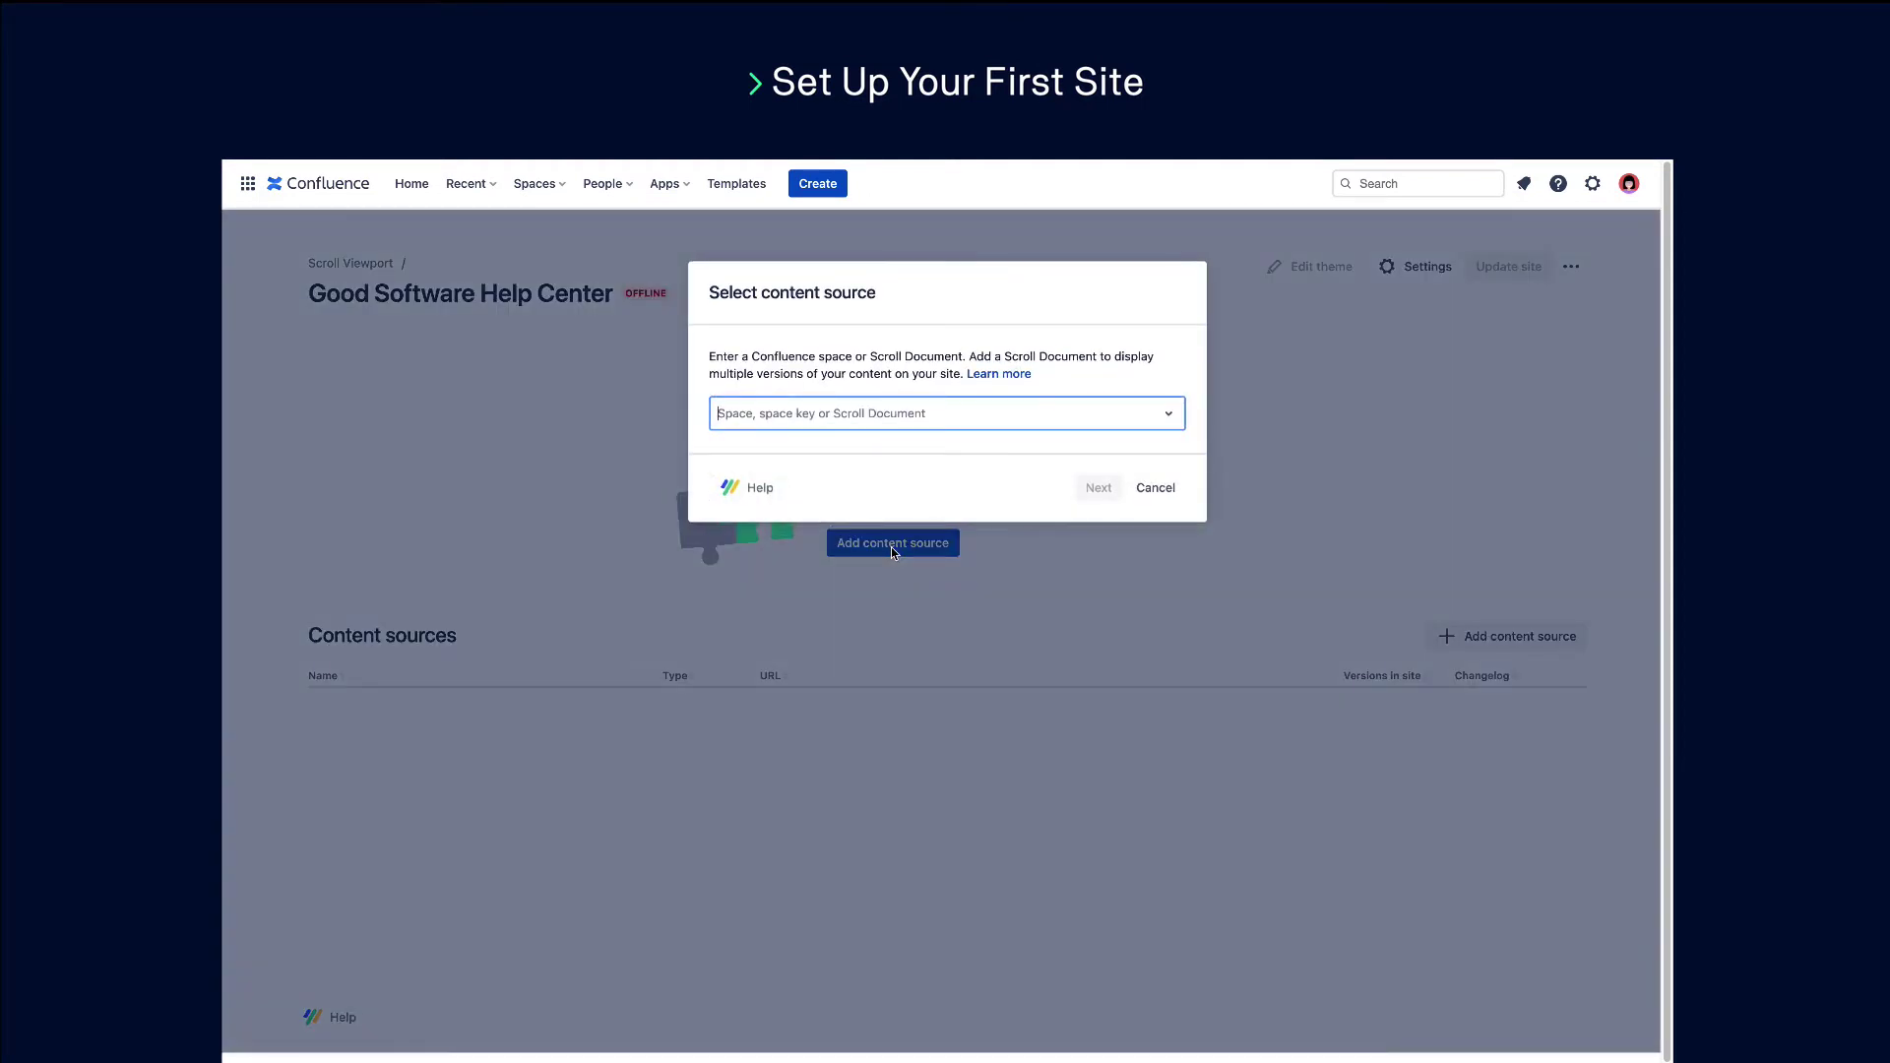
{"action": "type", "text": "Smart"}
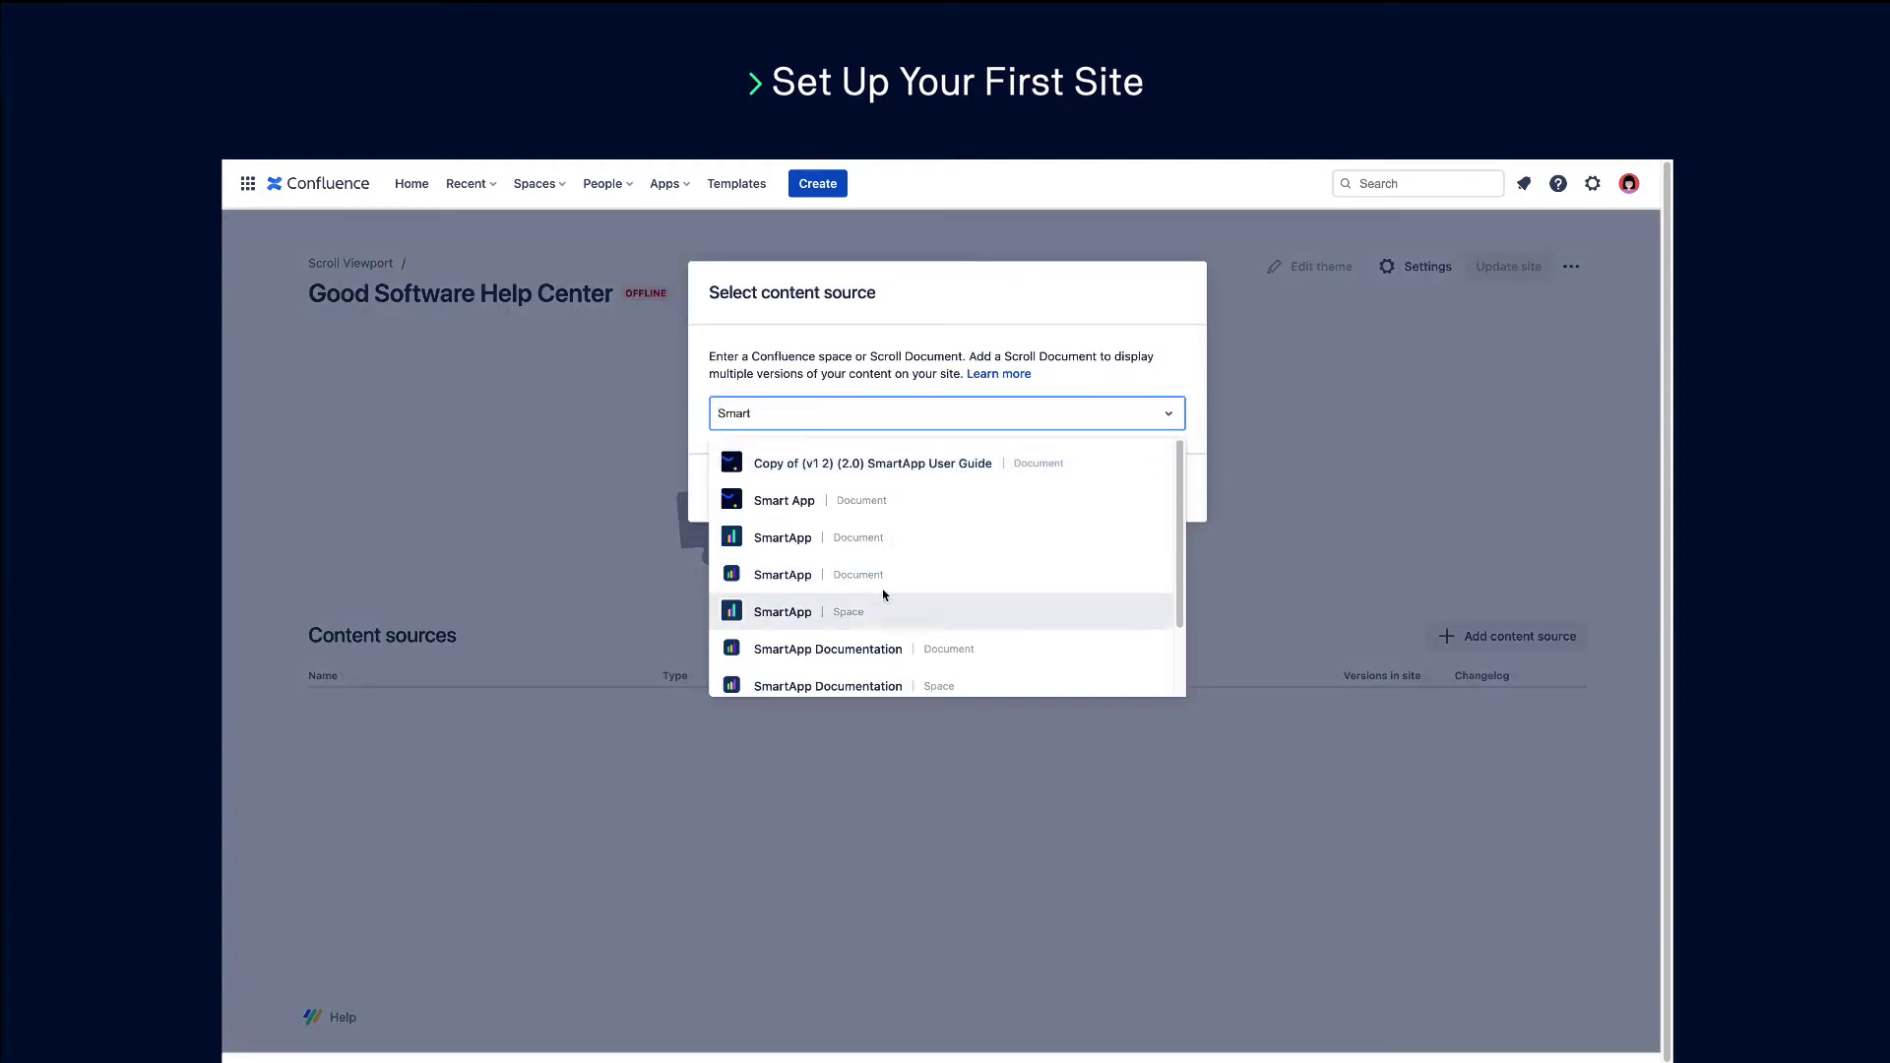
{"action": "left_click", "coordinate": [877, 538]}
{"action": "left_click", "coordinate": [1091, 489]}
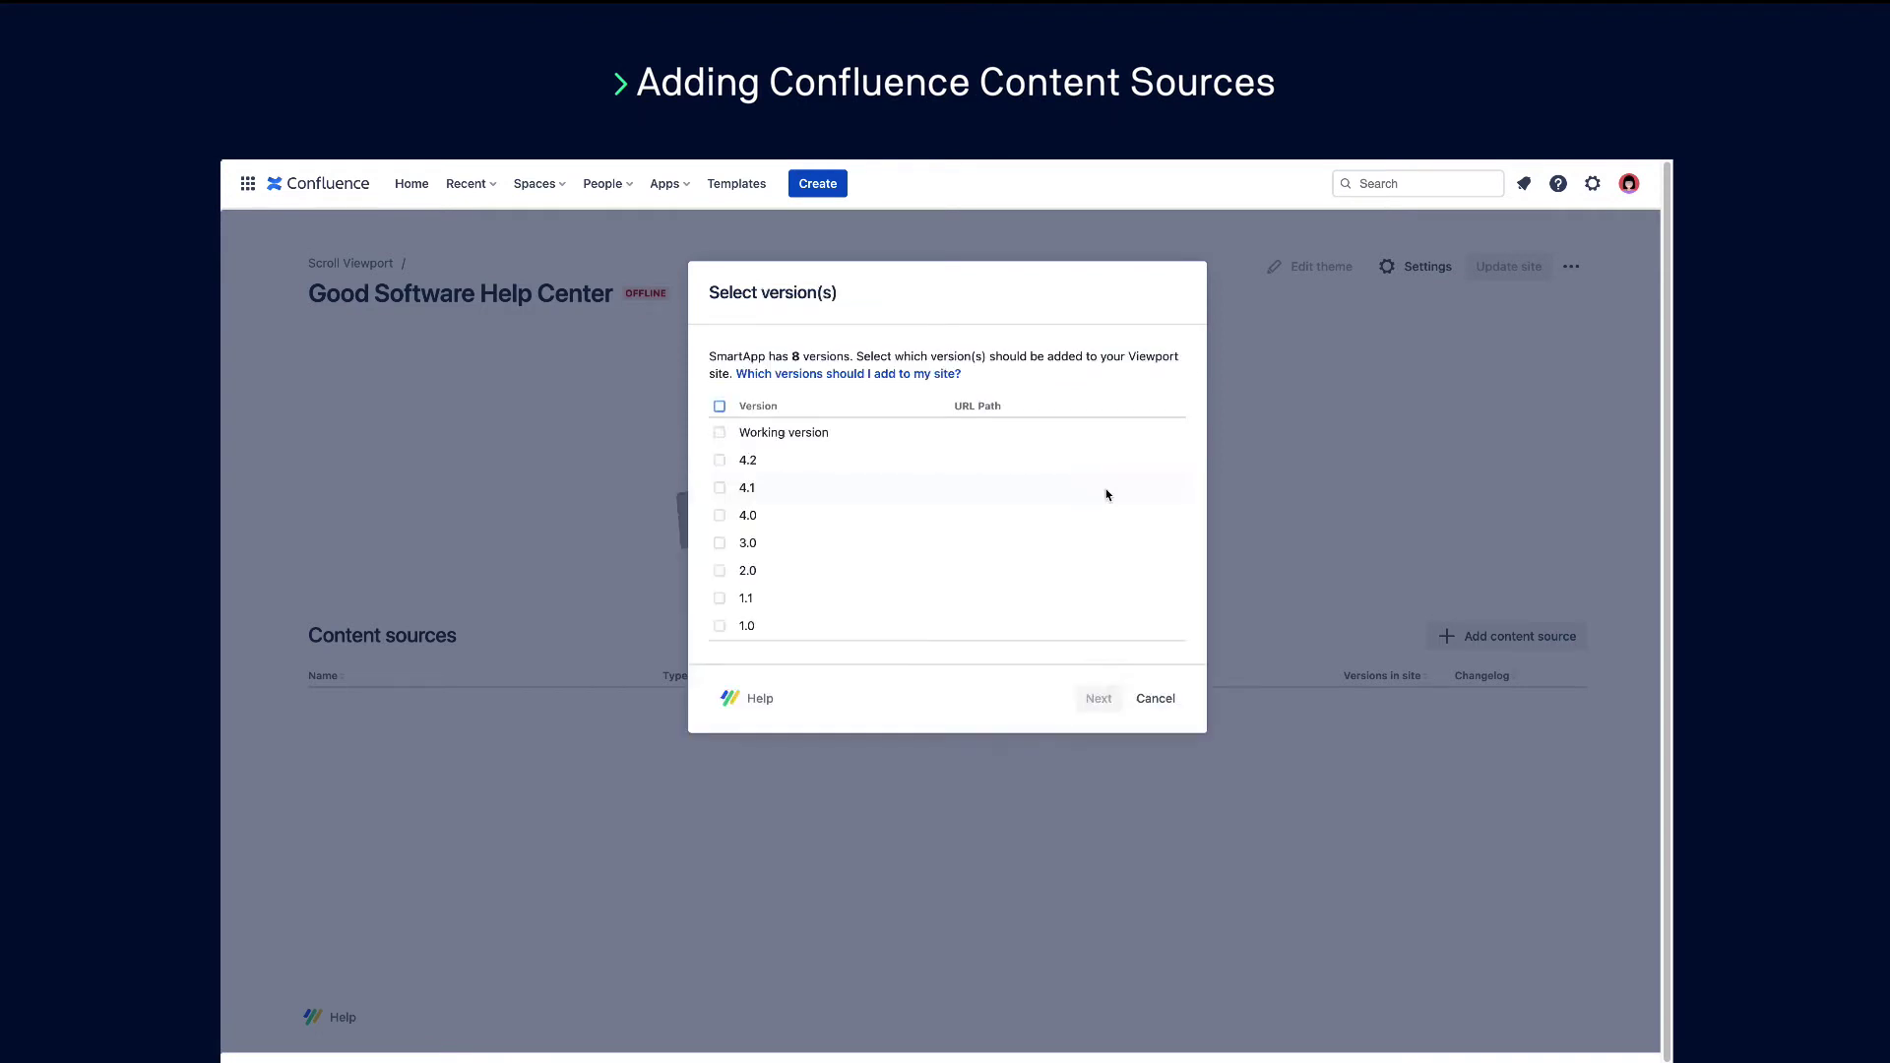
{"action": "left_click", "coordinate": [719, 460]}
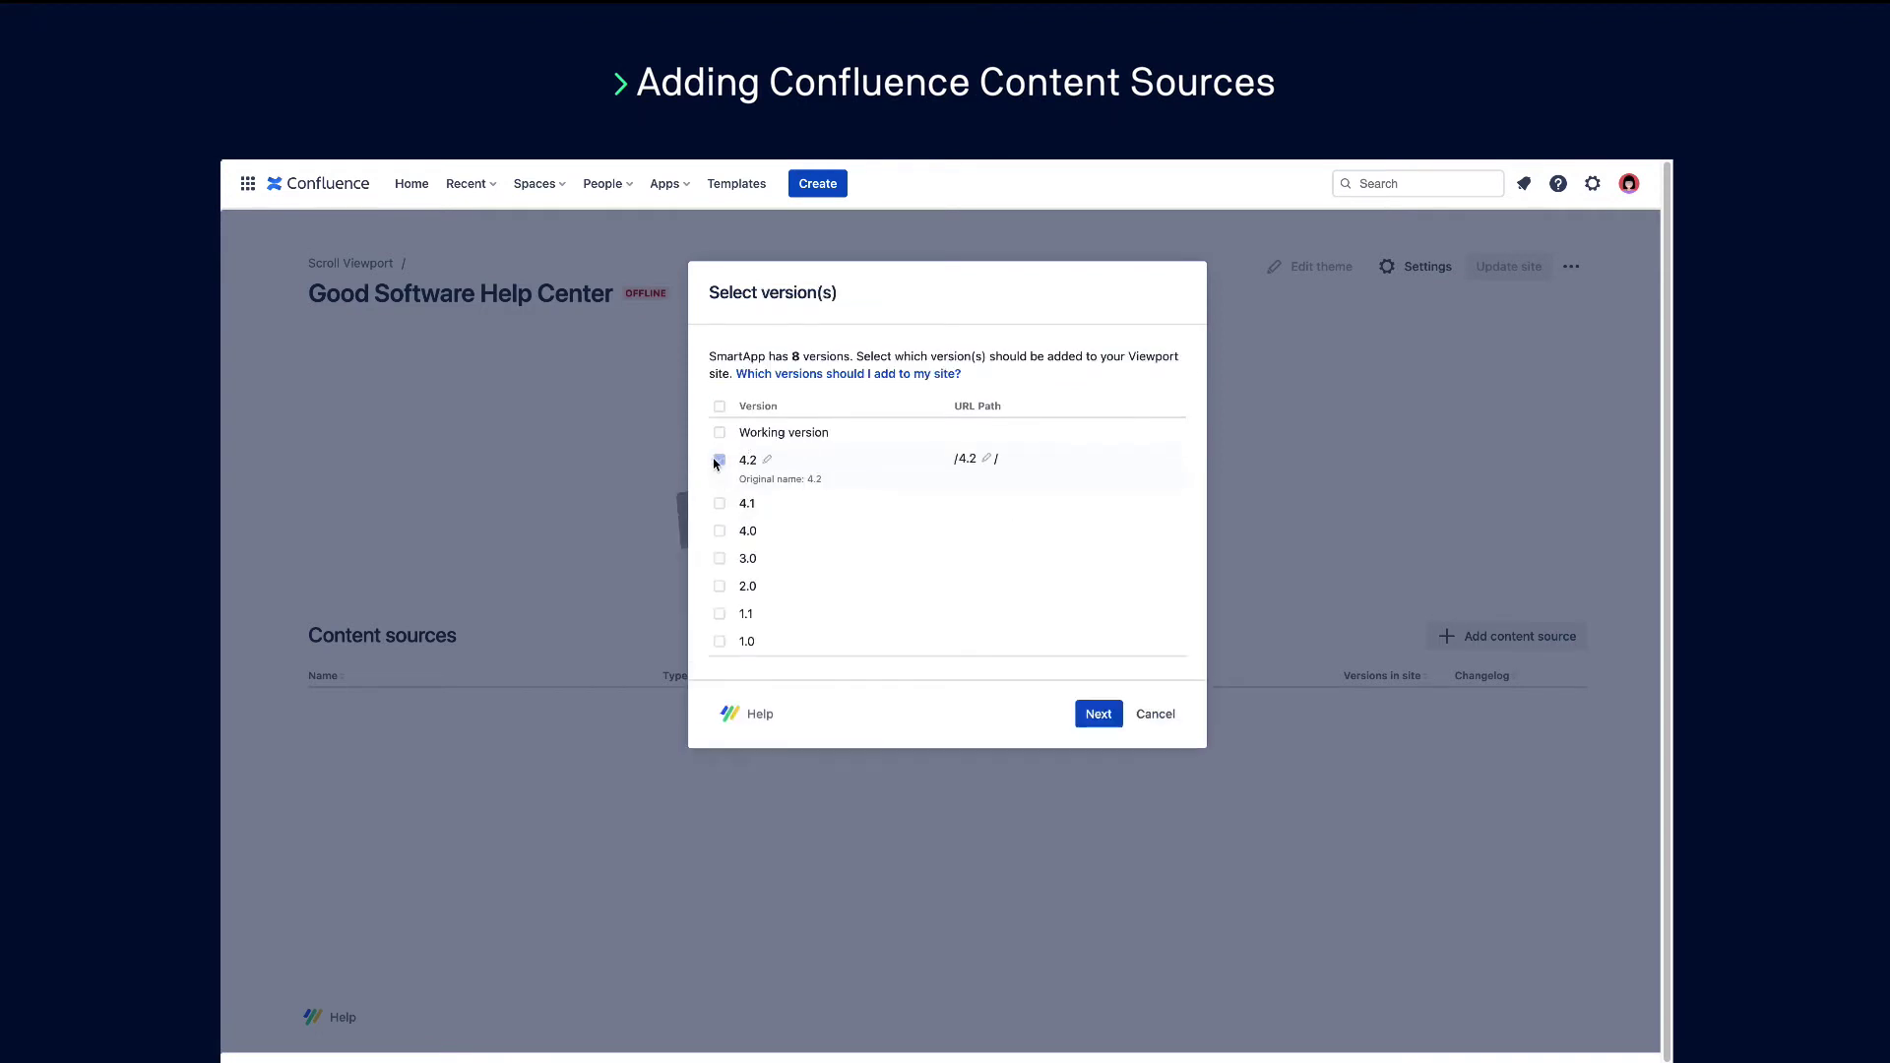
{"action": "left_click", "coordinate": [720, 503]}
{"action": "left_click", "coordinate": [720, 546]}
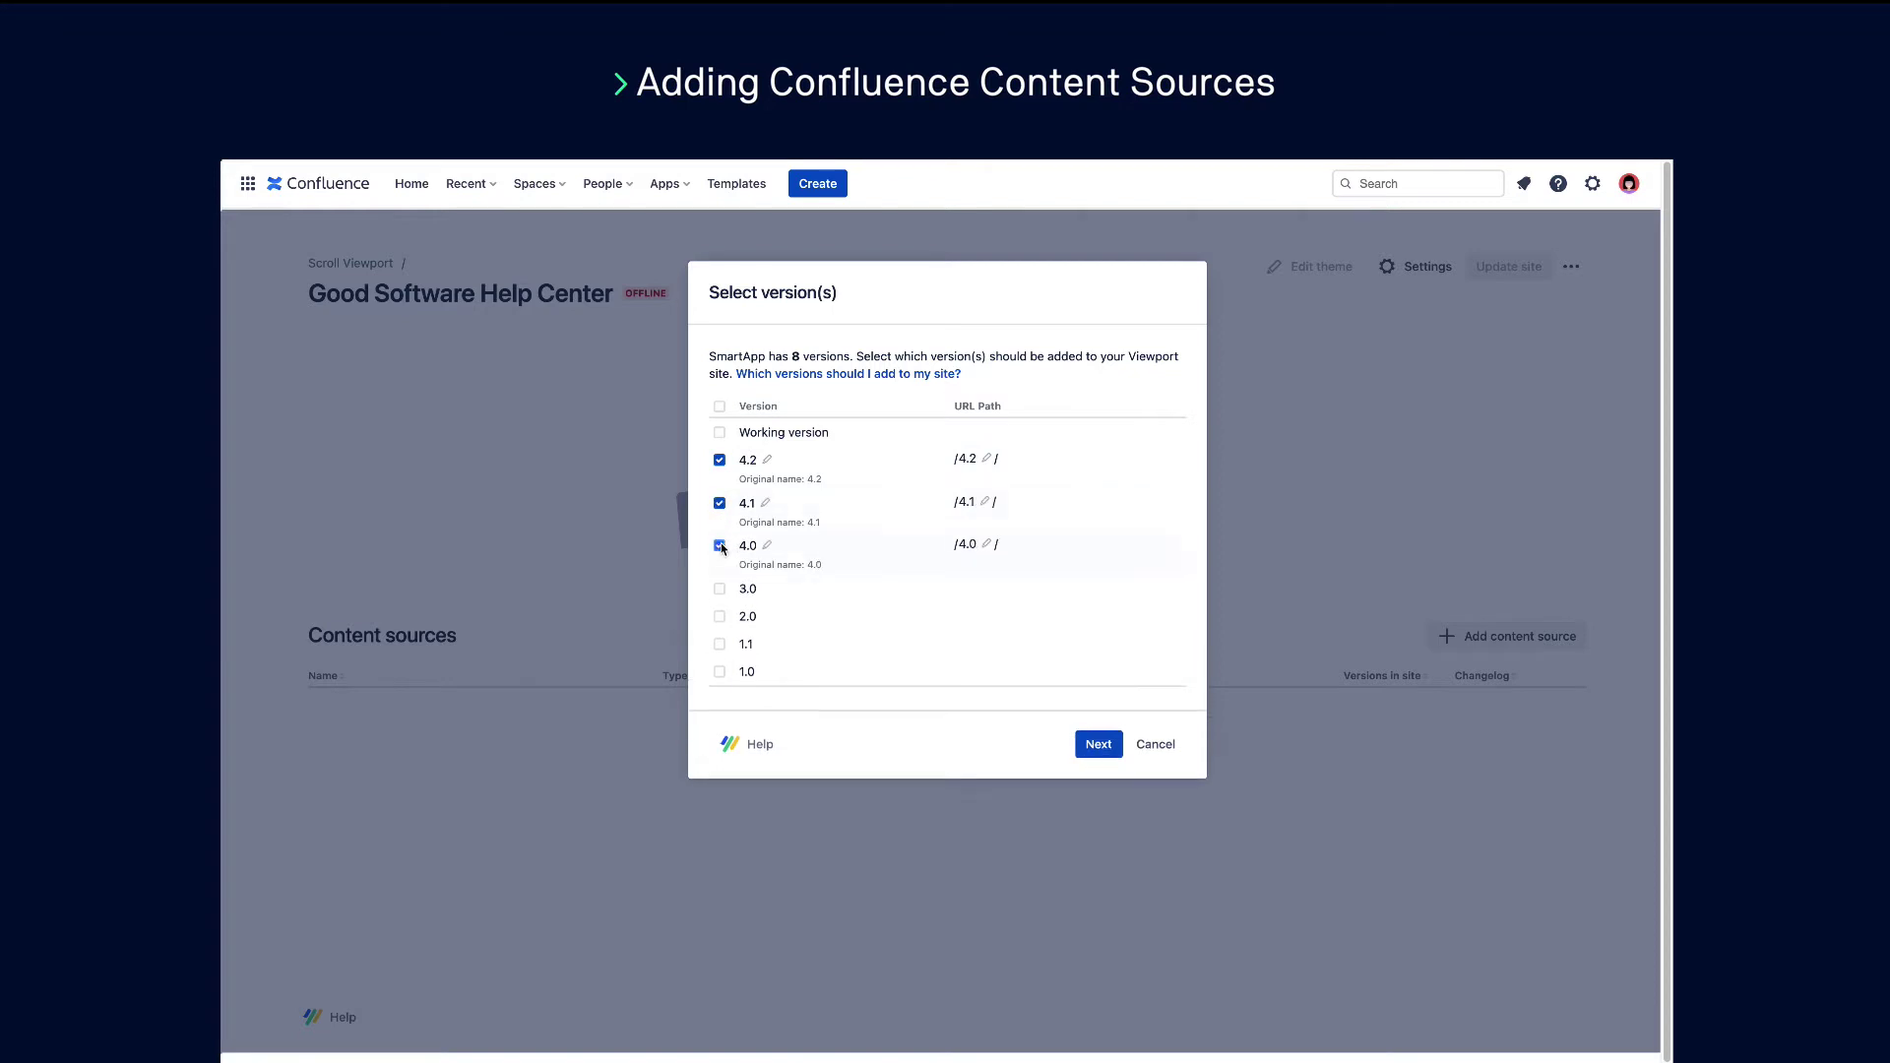
{"action": "left_click", "coordinate": [720, 588]}
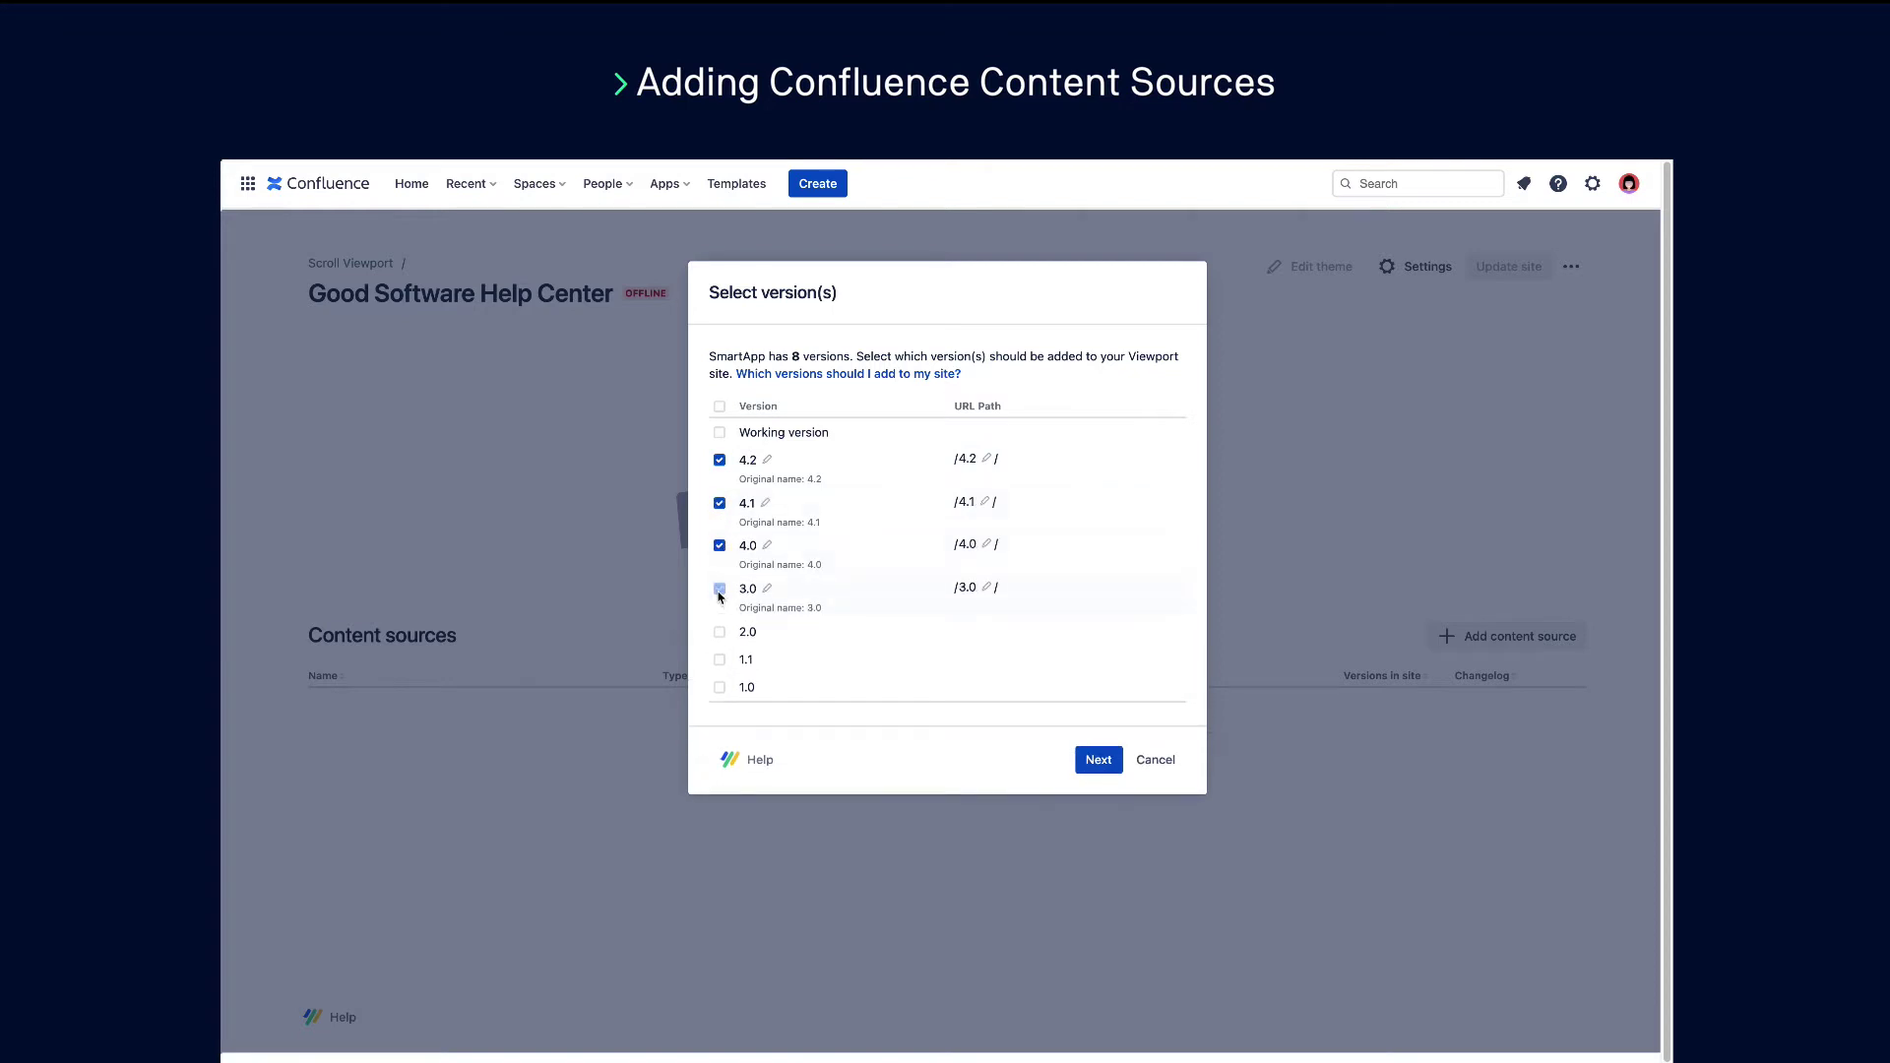
{"action": "left_click", "coordinate": [1105, 762]}
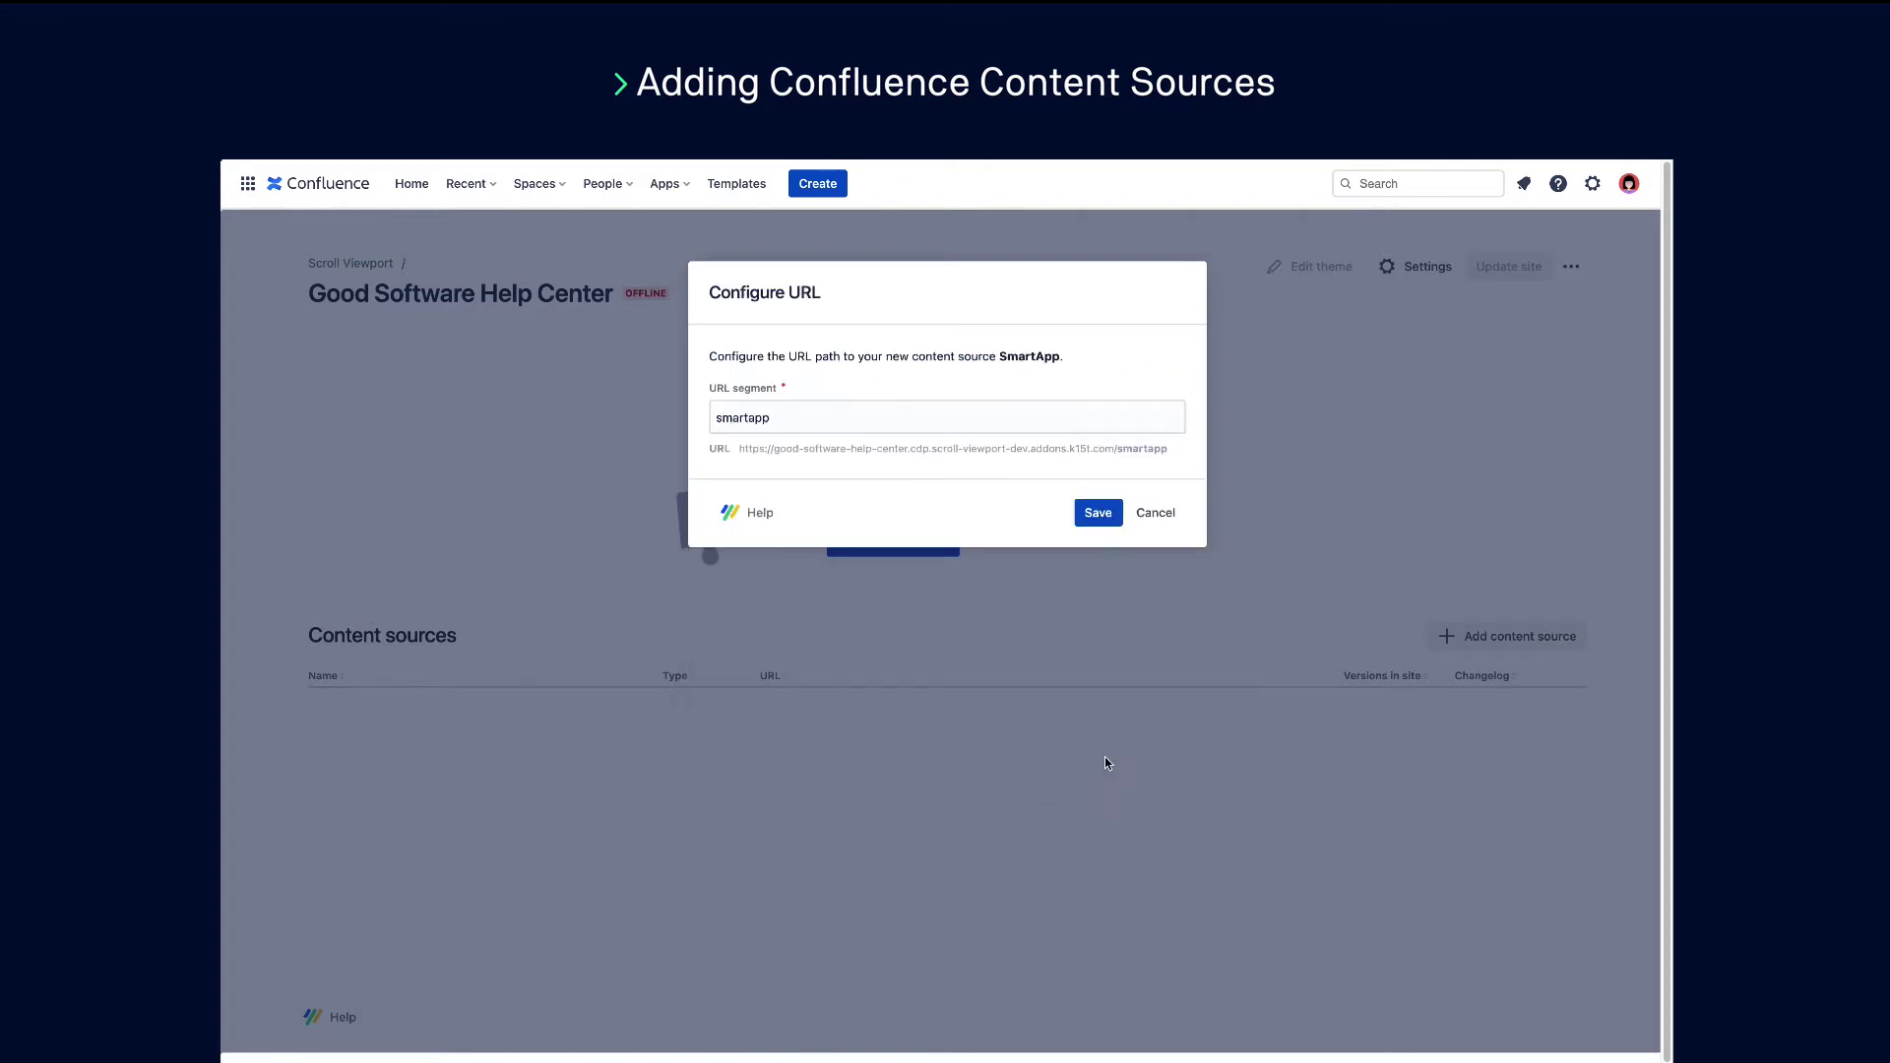
{"action": "left_click", "coordinate": [1094, 513]}
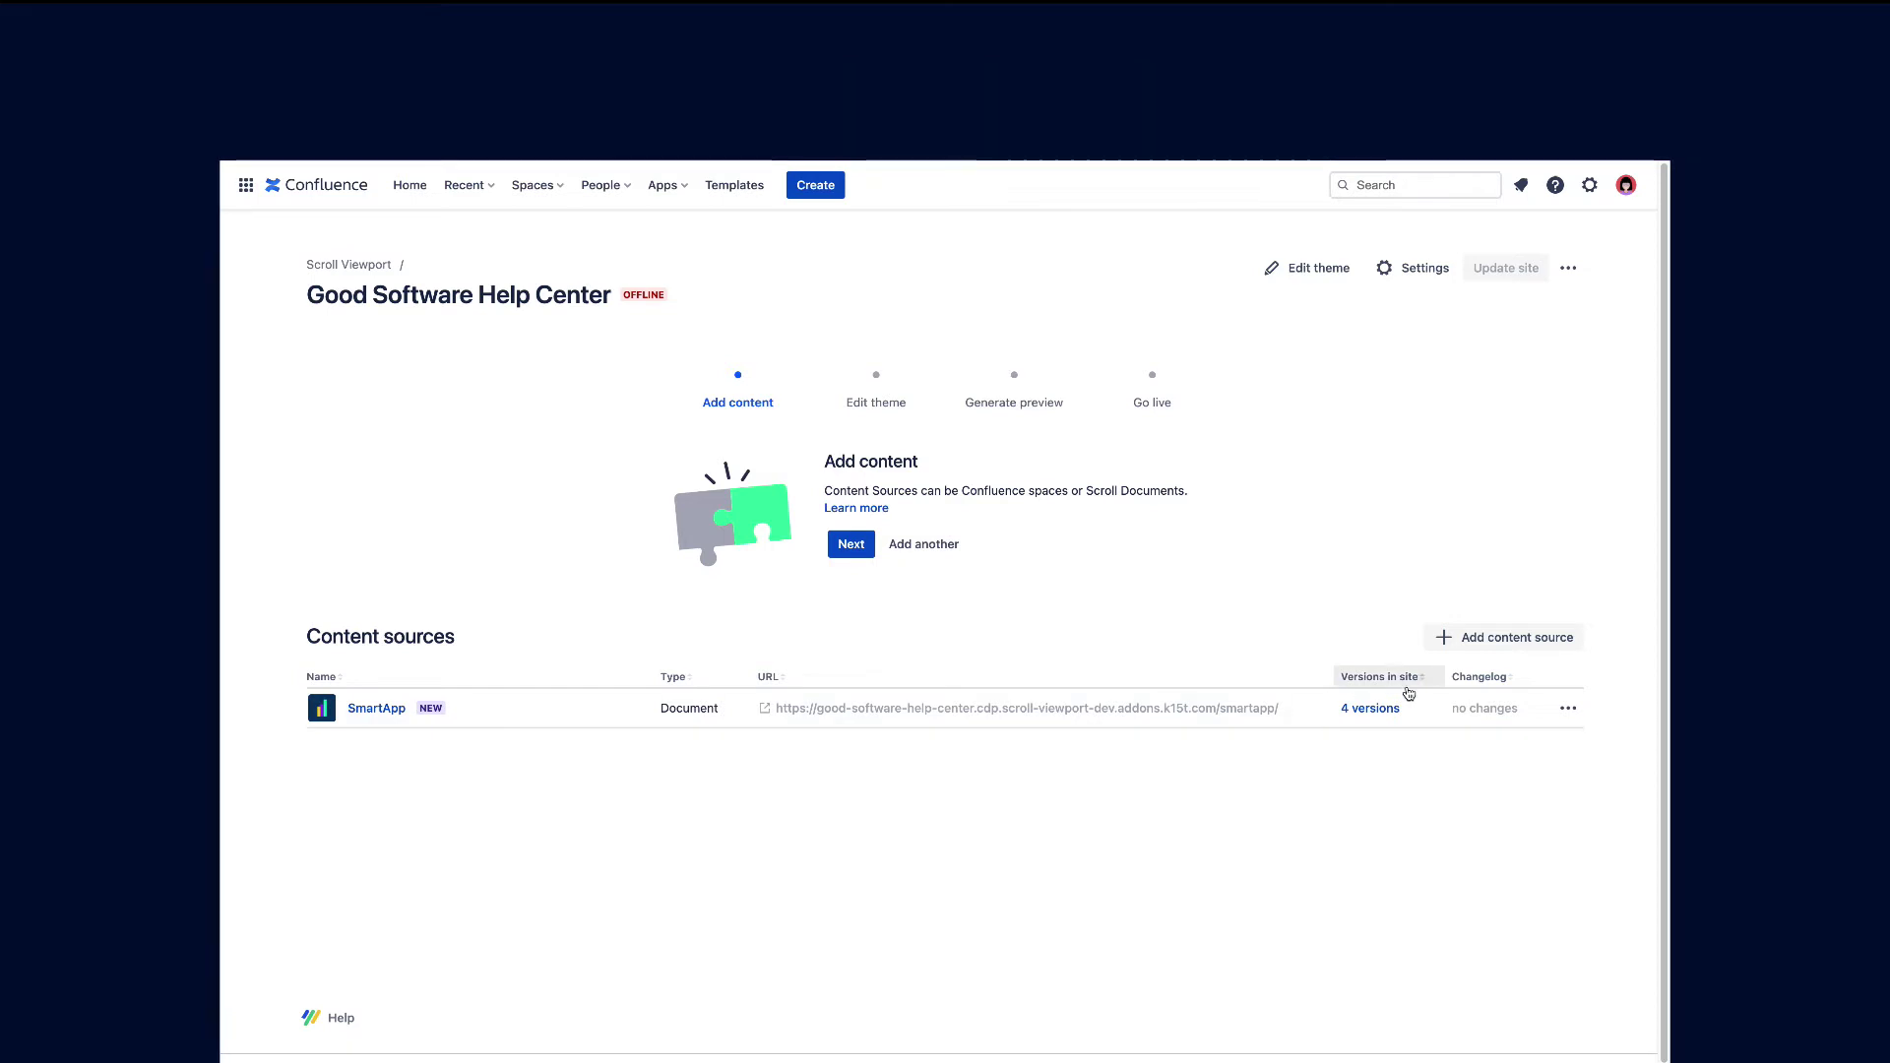
- Start connecting the custom domain goodsoftware.help.co in the site settings
{"action": "left_click", "coordinate": [1415, 276]}
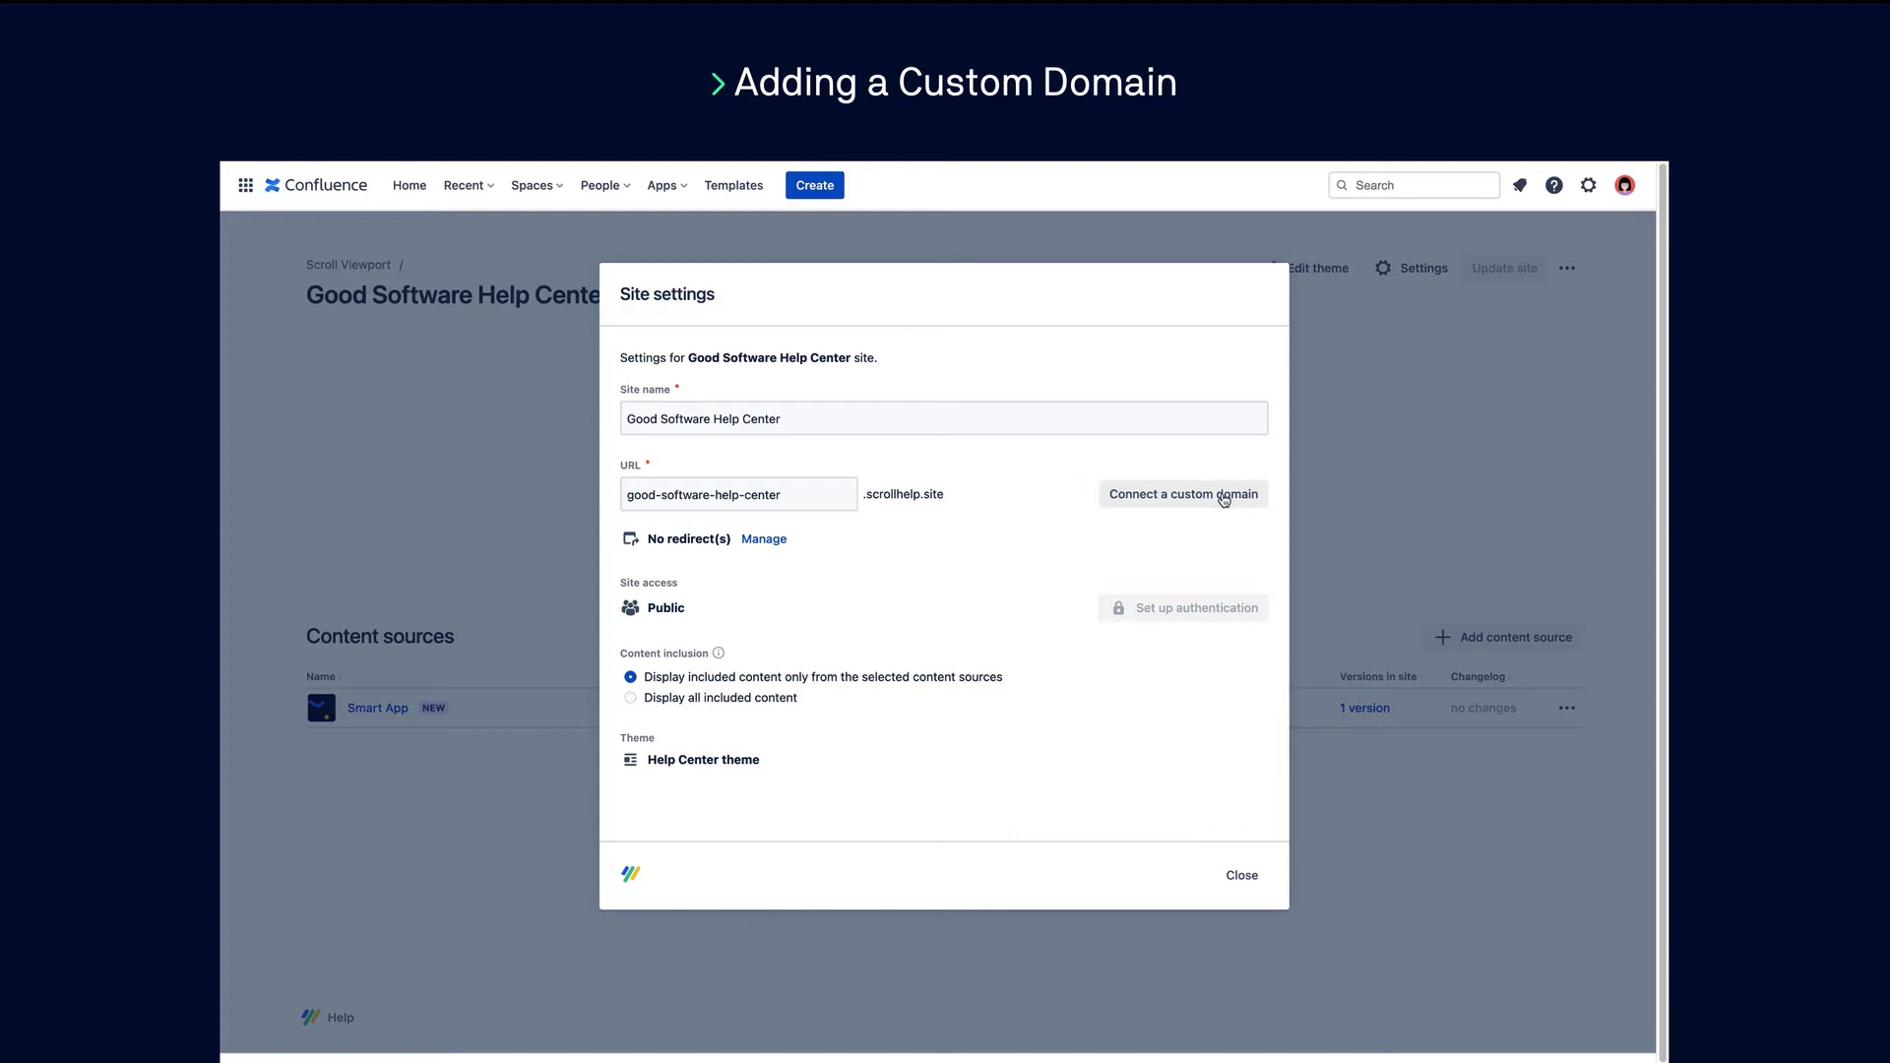
{"action": "left_click", "coordinate": [1189, 503]}
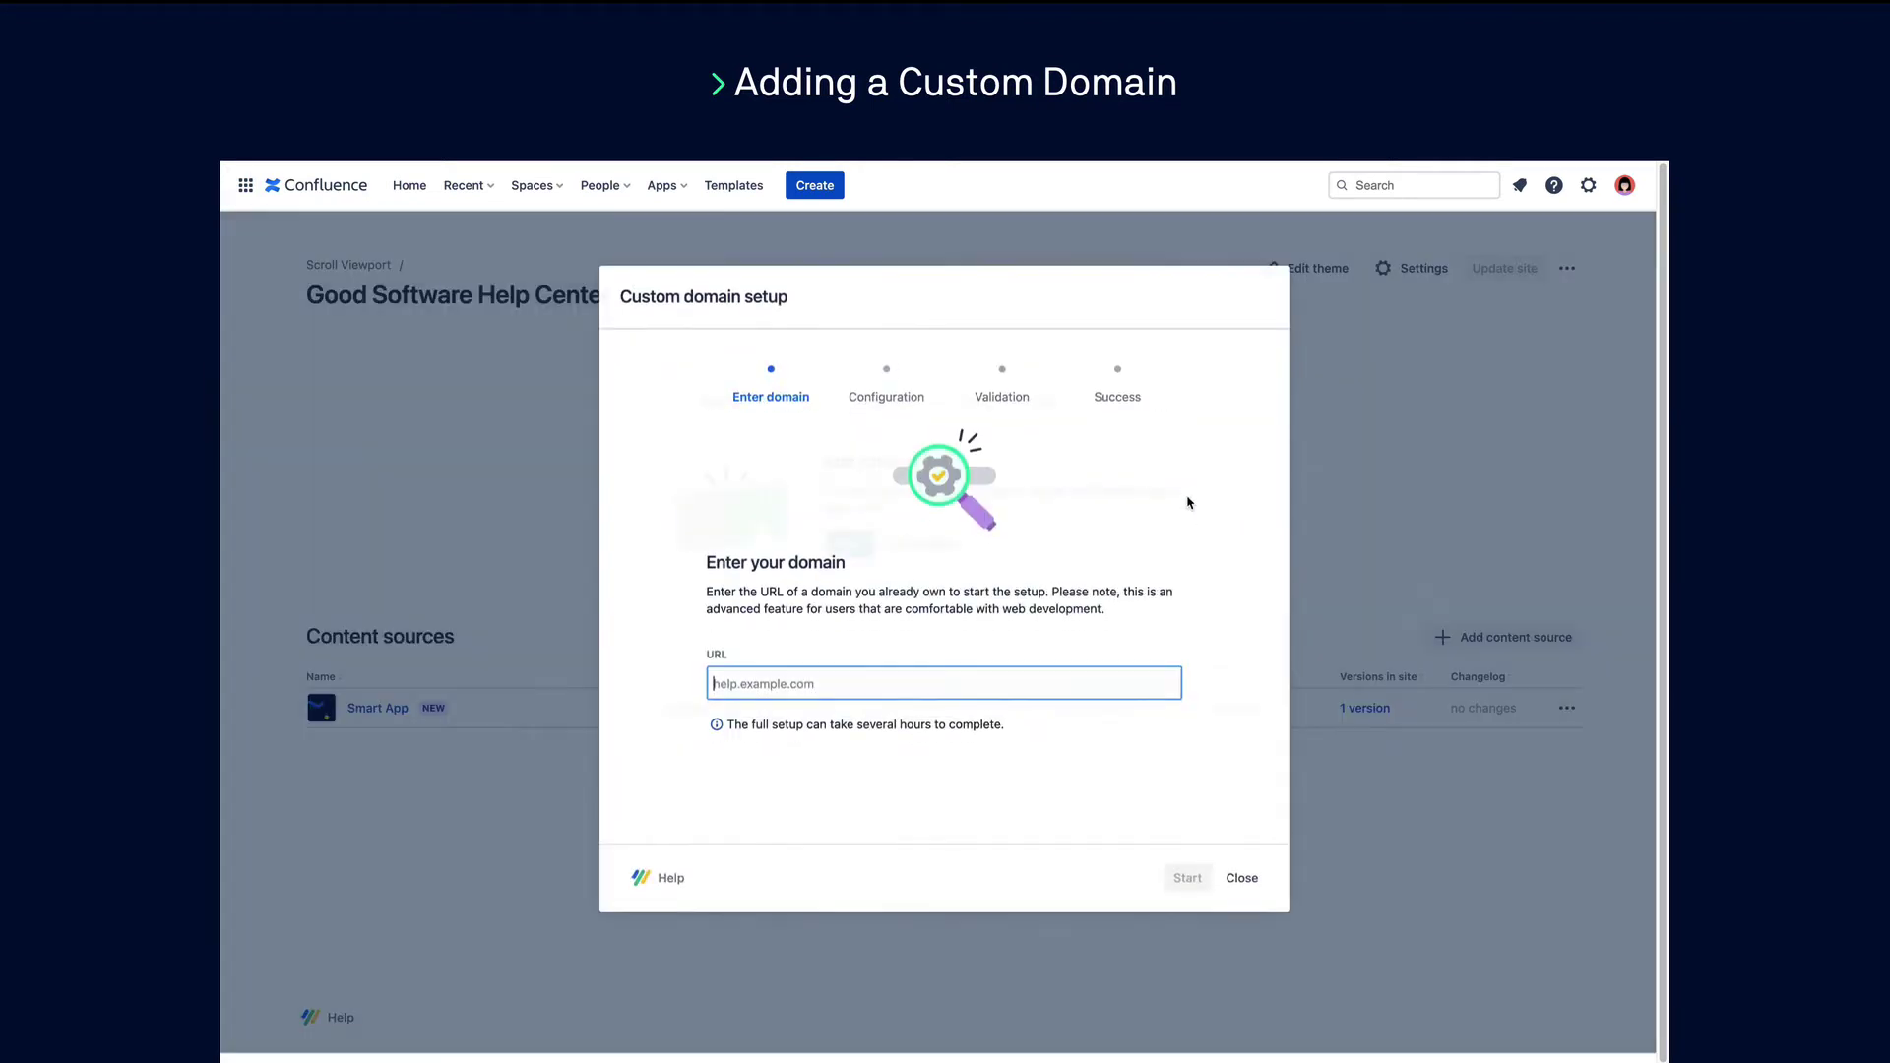
{"action": "type", "text": "goodsoftwar"}
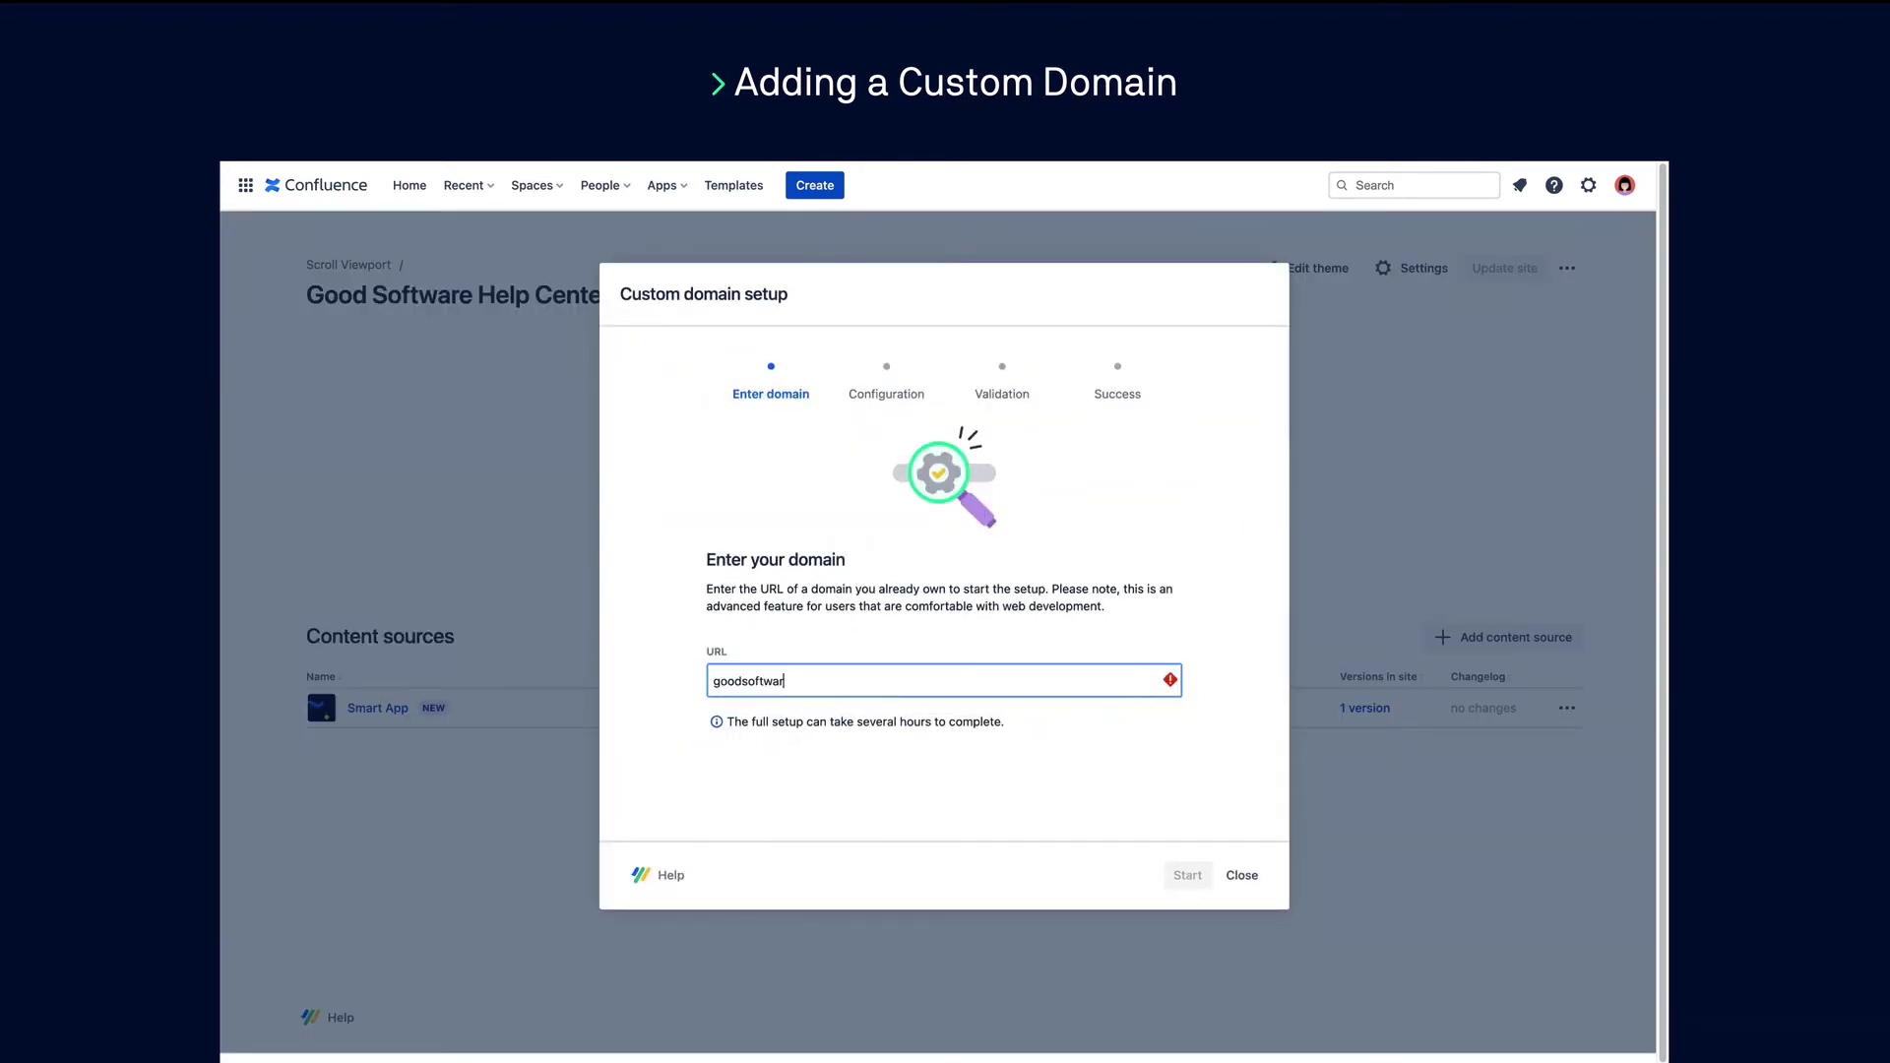
{"action": "type", "text": "e.help.com"}
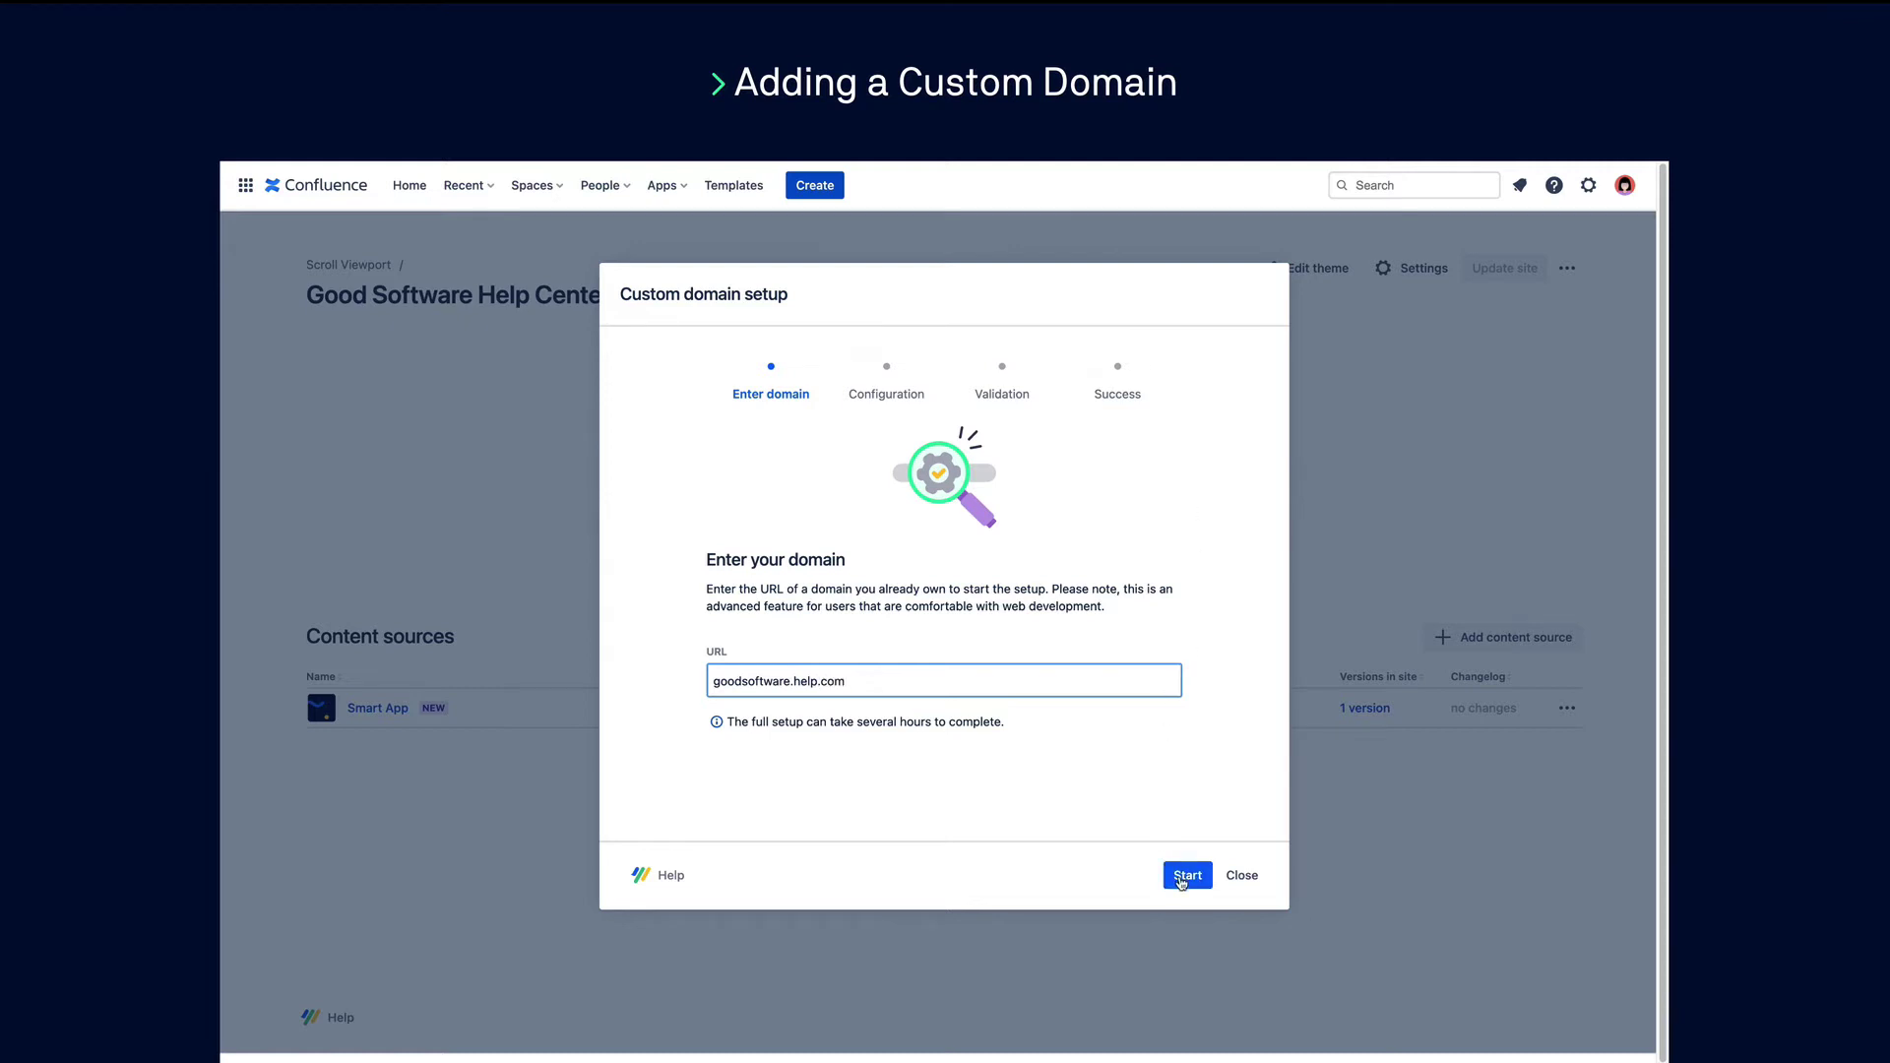
{"action": "left_click", "coordinate": [1184, 876]}
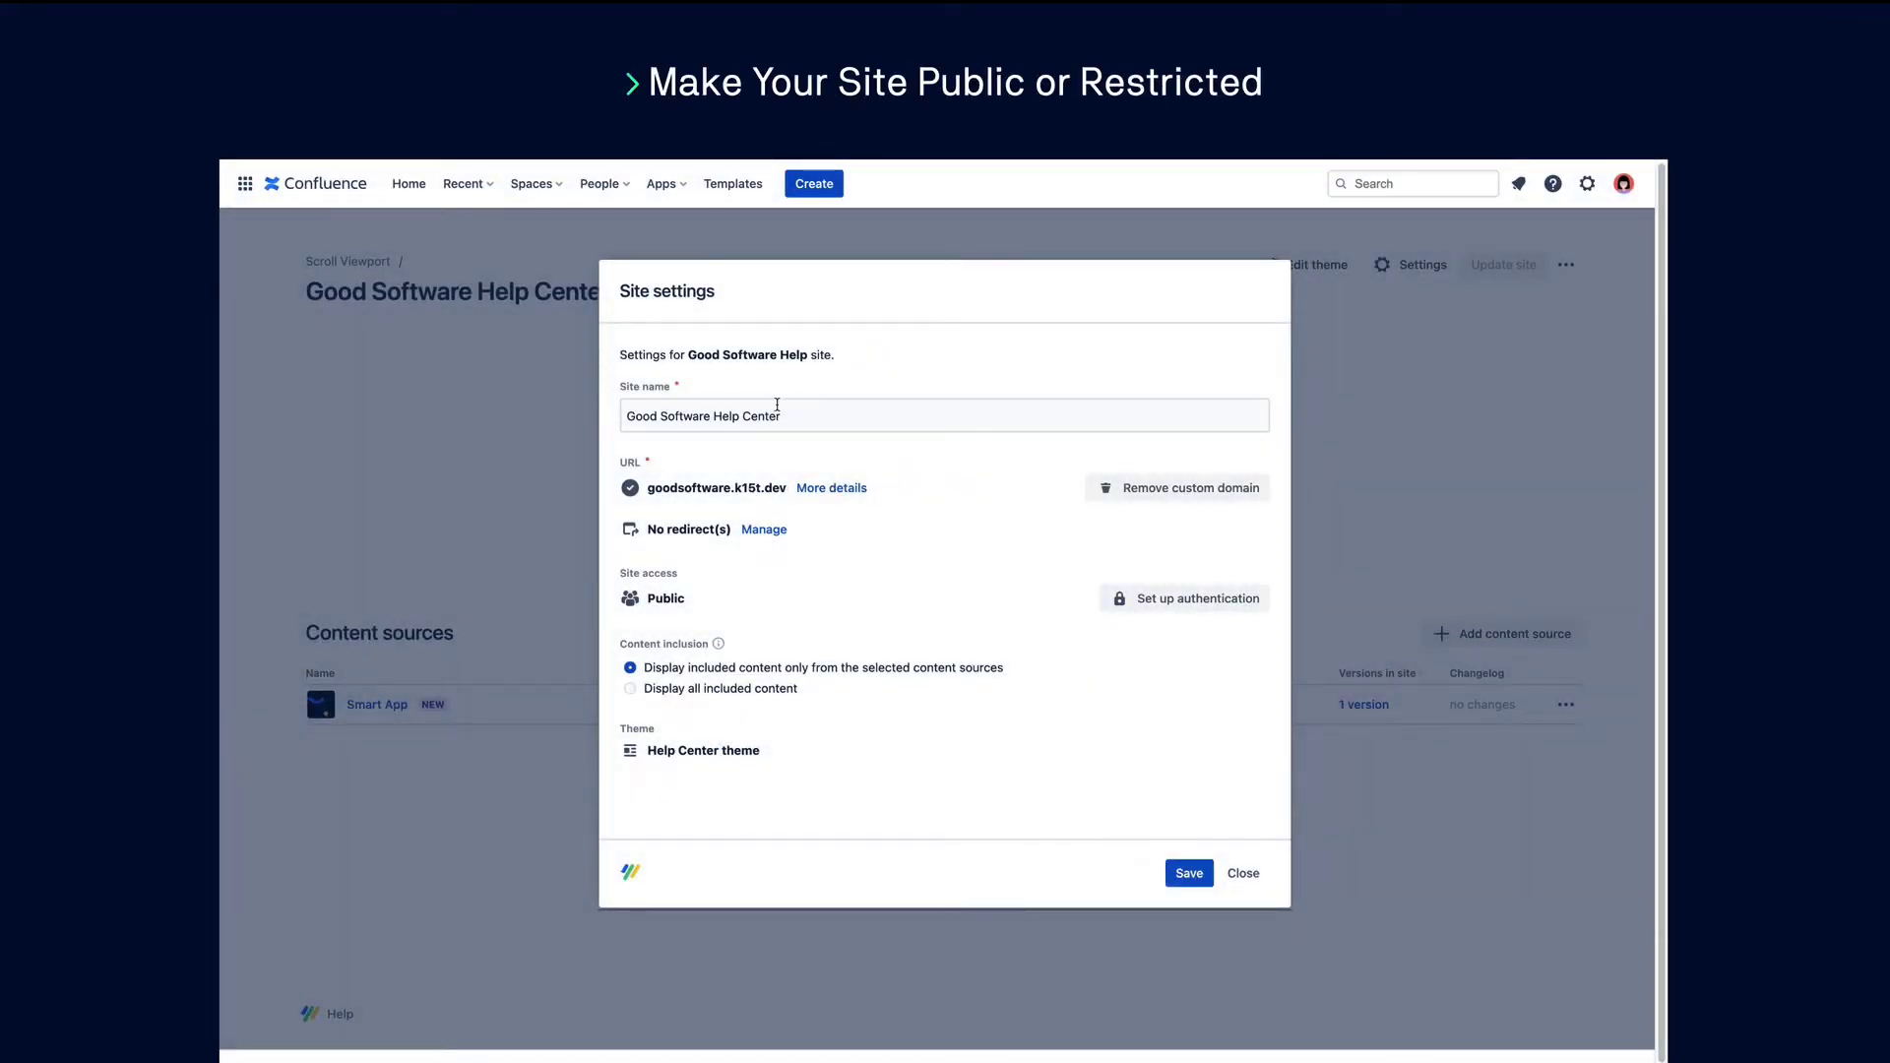
- Begin site authentication setup, keeping Token as the authentication method
{"action": "left_click", "coordinate": [1116, 610]}
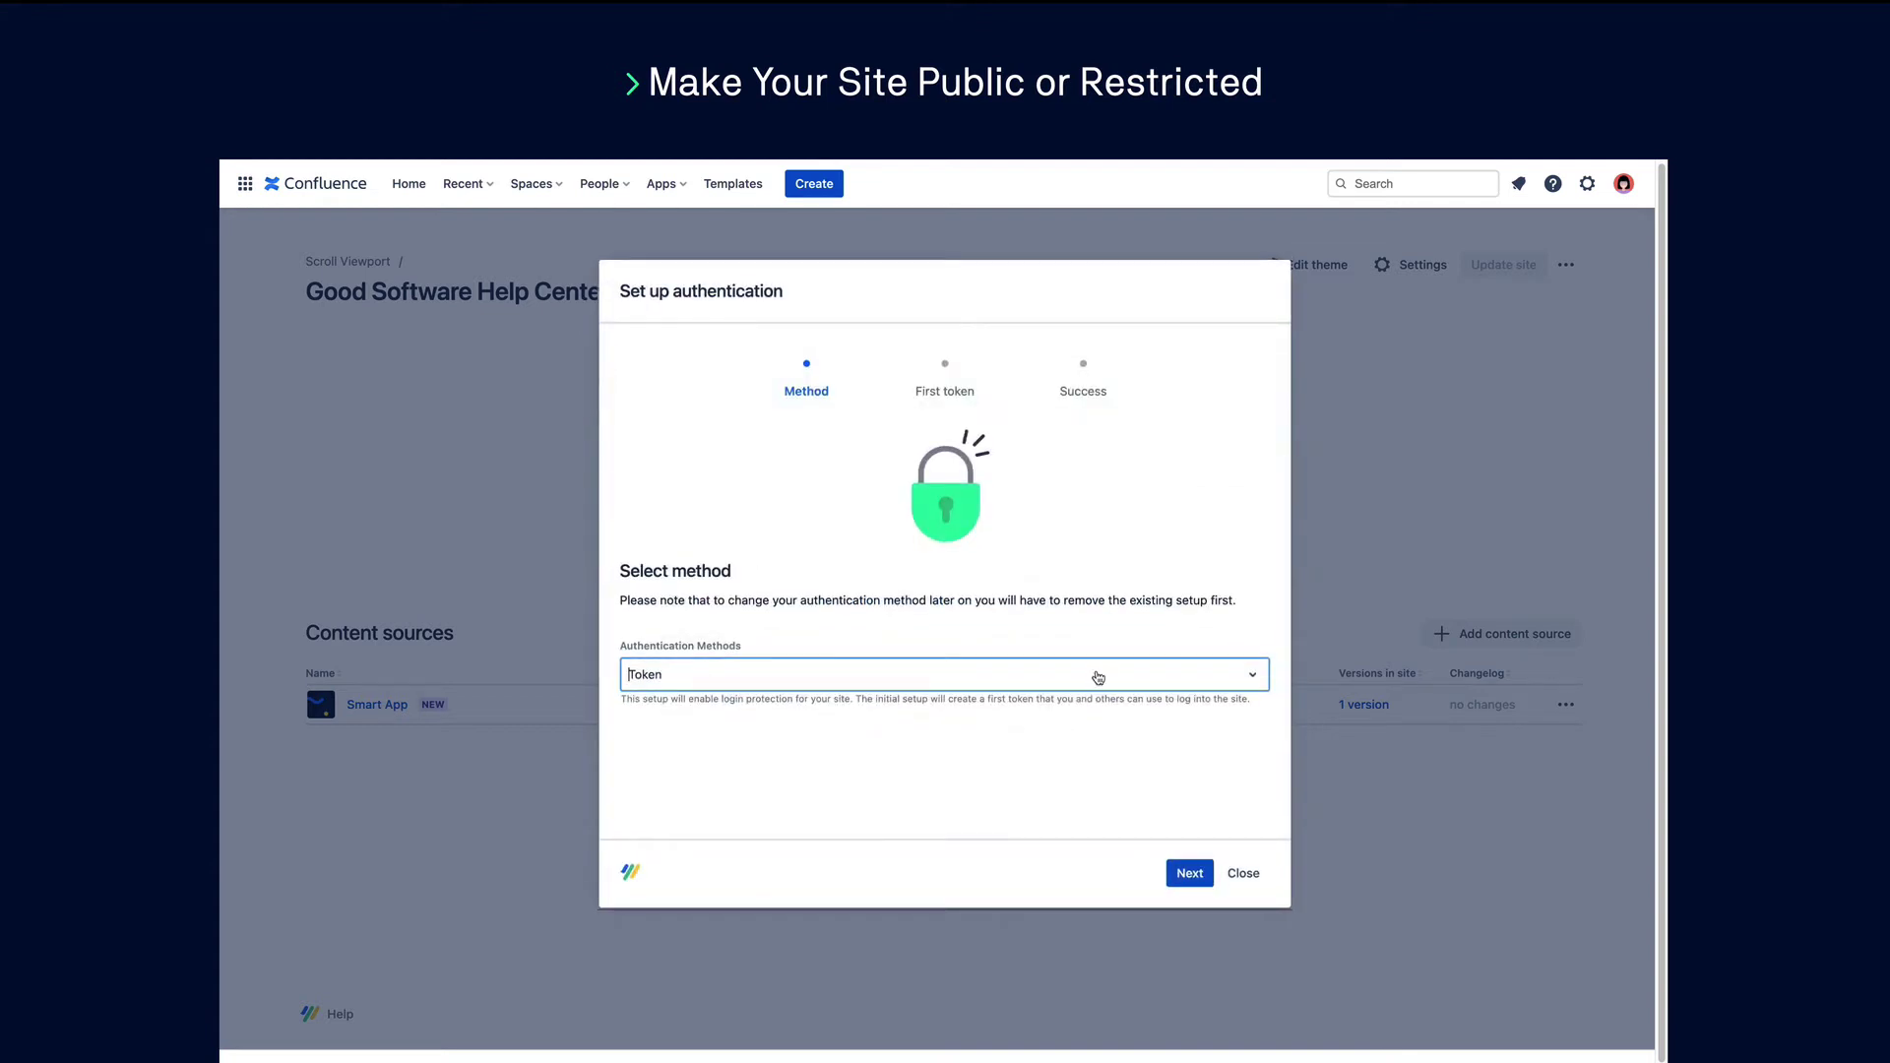
{"action": "left_click", "coordinate": [1097, 678]}
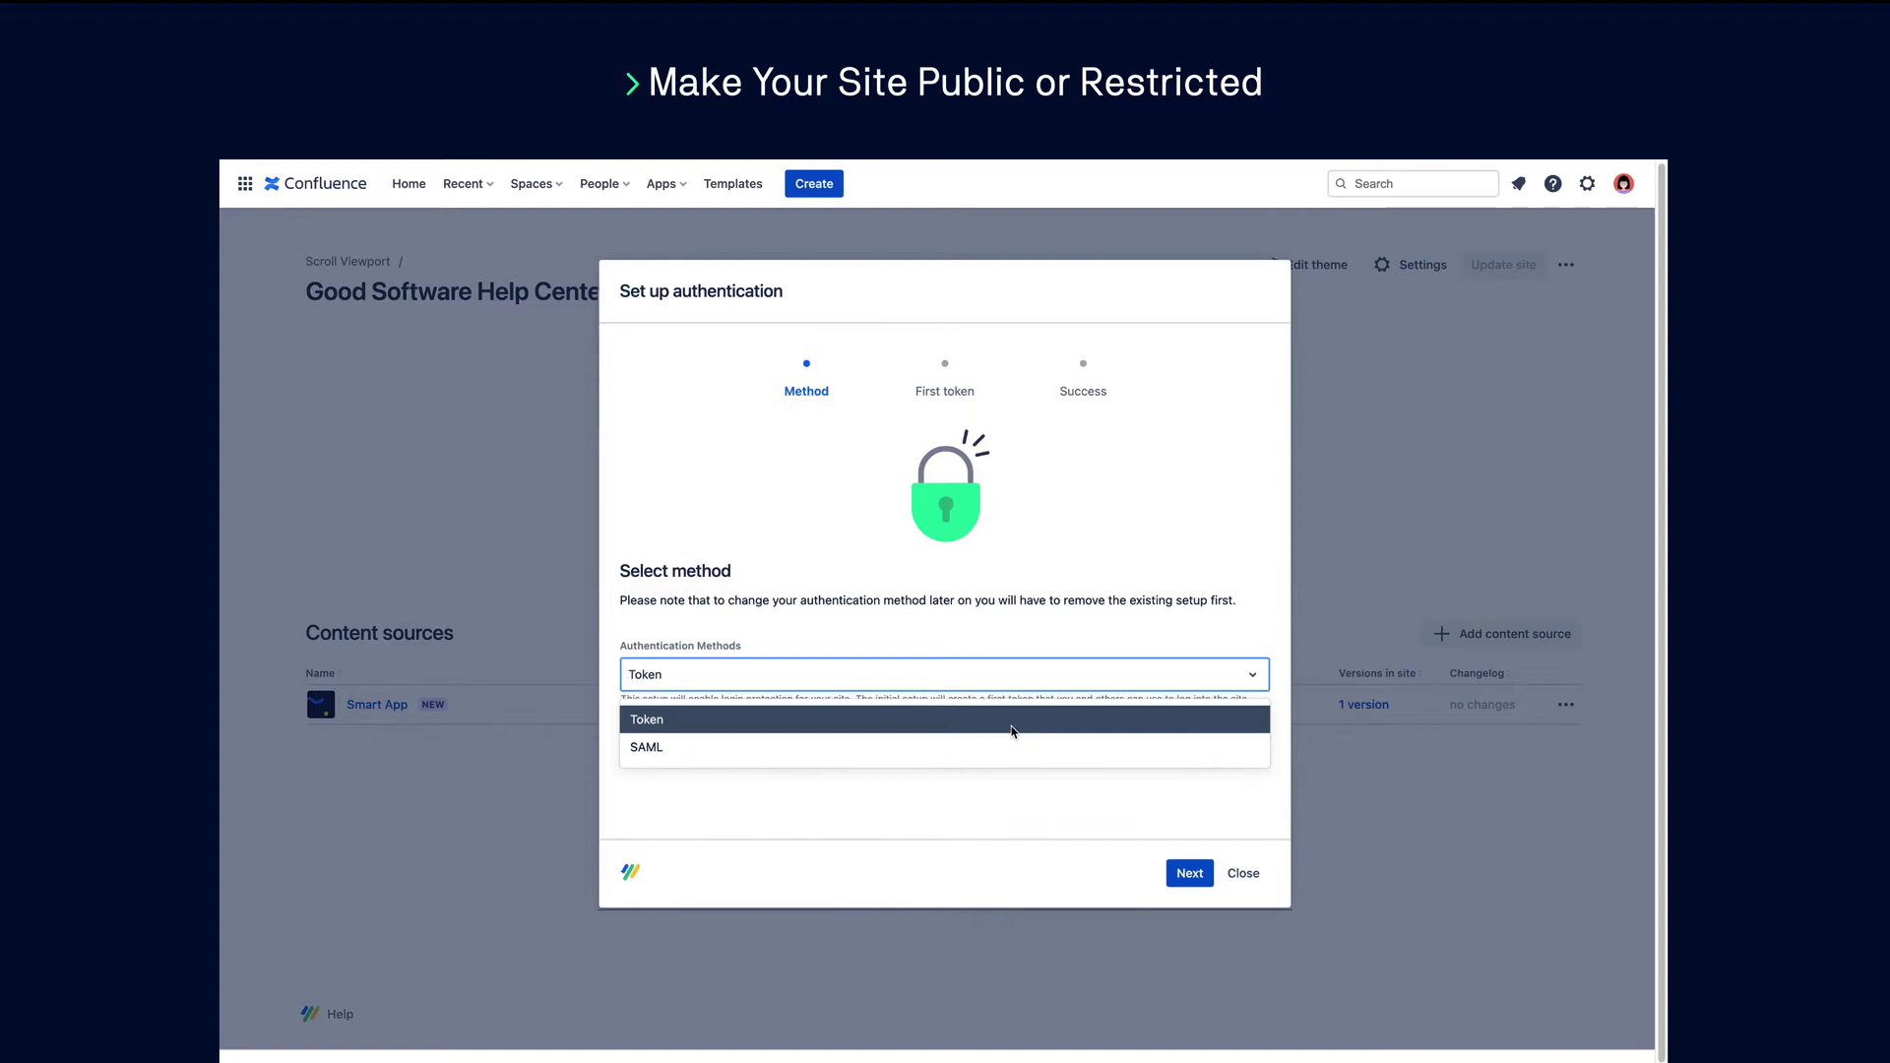
{"action": "left_click", "coordinate": [1092, 795]}
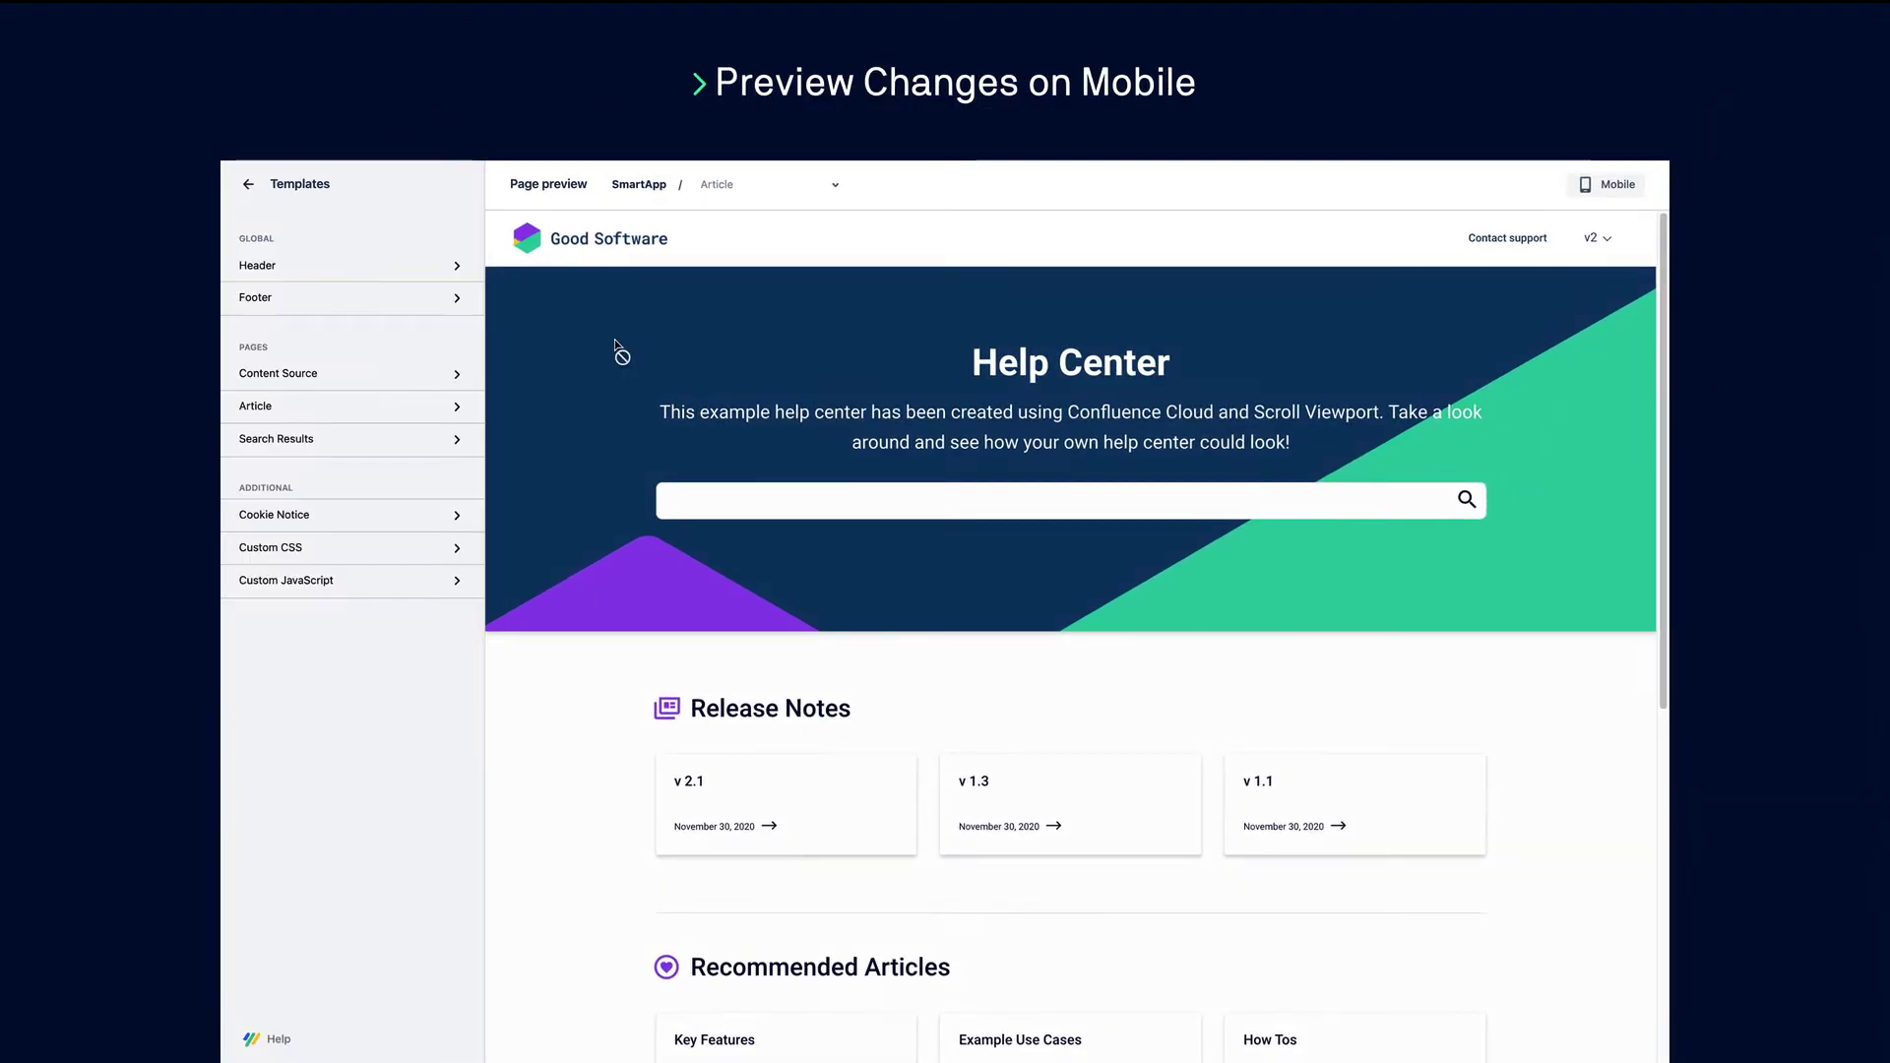
- Preview the help center in the mobile layout, then switch back to desktop
{"action": "left_click", "coordinate": [1614, 185]}
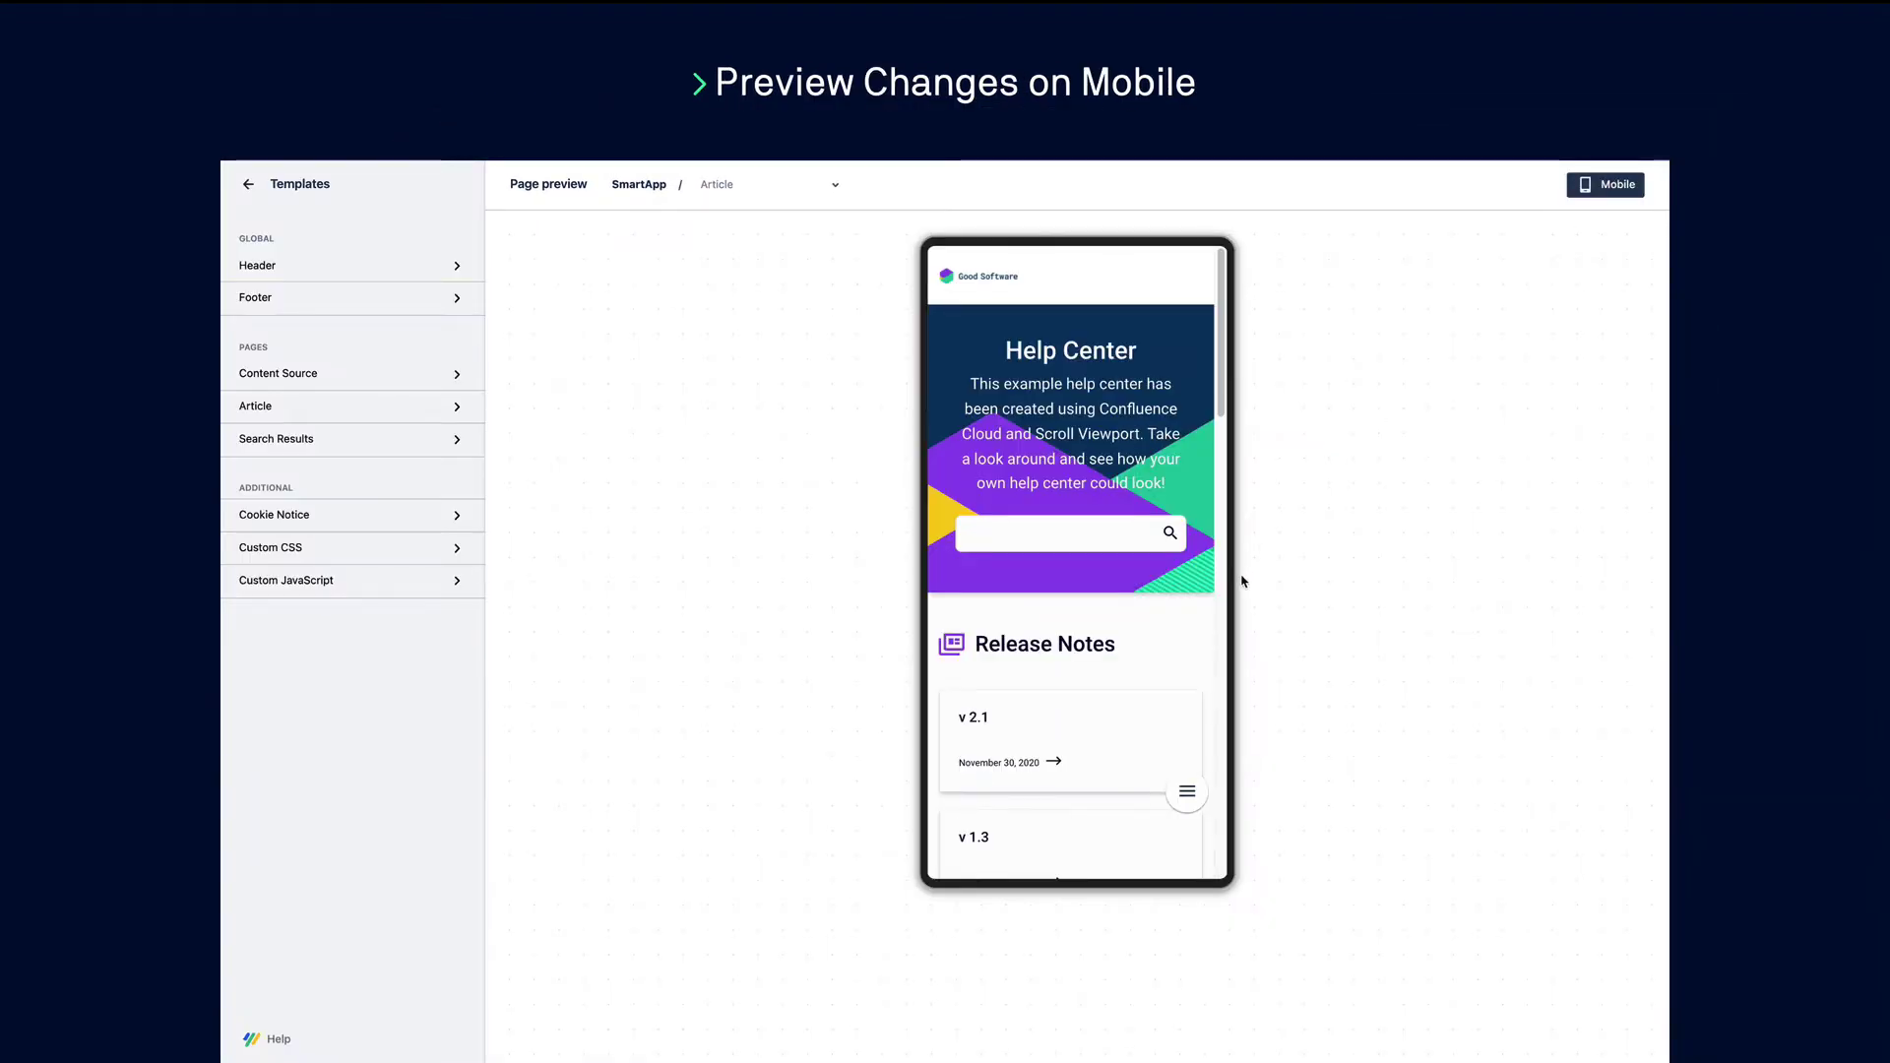
{"action": "scroll", "coordinate": [1130, 659], "scroll_direction": "down", "scroll_amount": 2}
{"action": "scroll", "coordinate": [1128, 659], "scroll_direction": "down", "scroll_amount": 3}
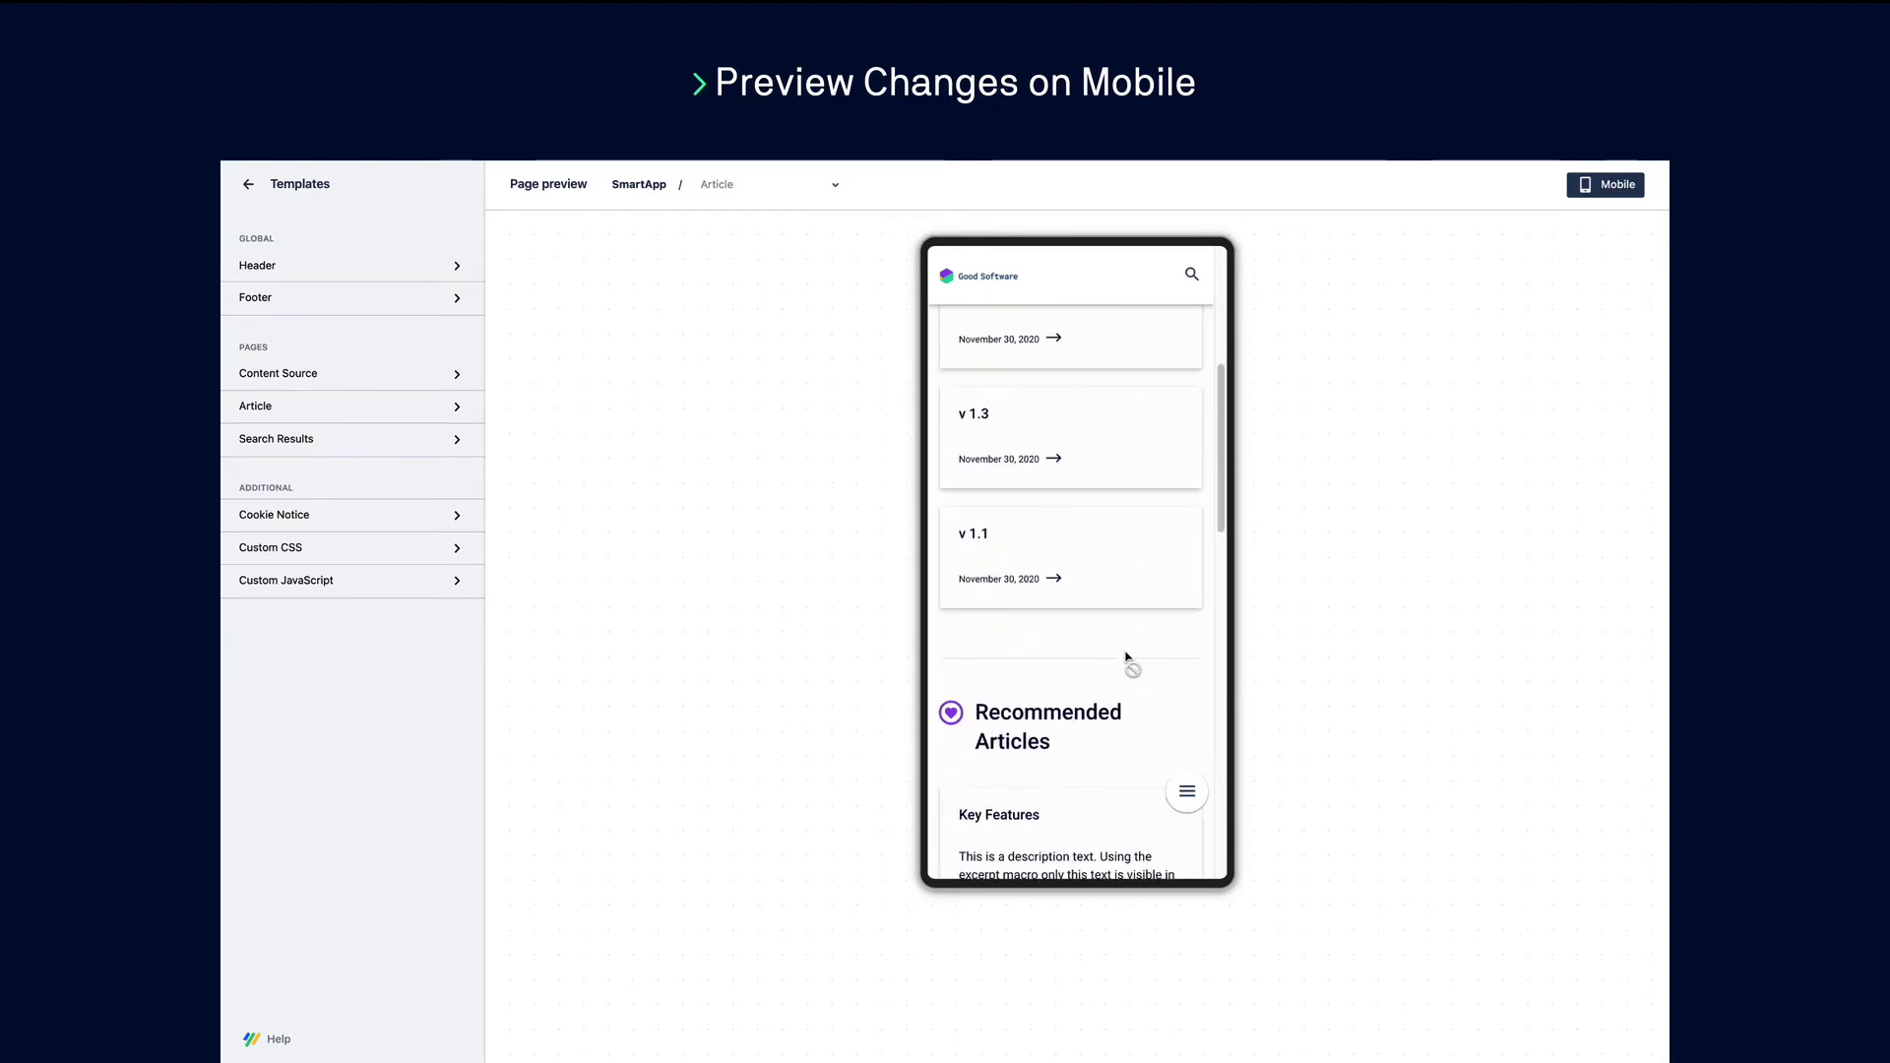
{"action": "scroll", "coordinate": [1128, 662], "scroll_direction": "up", "scroll_amount": 3}
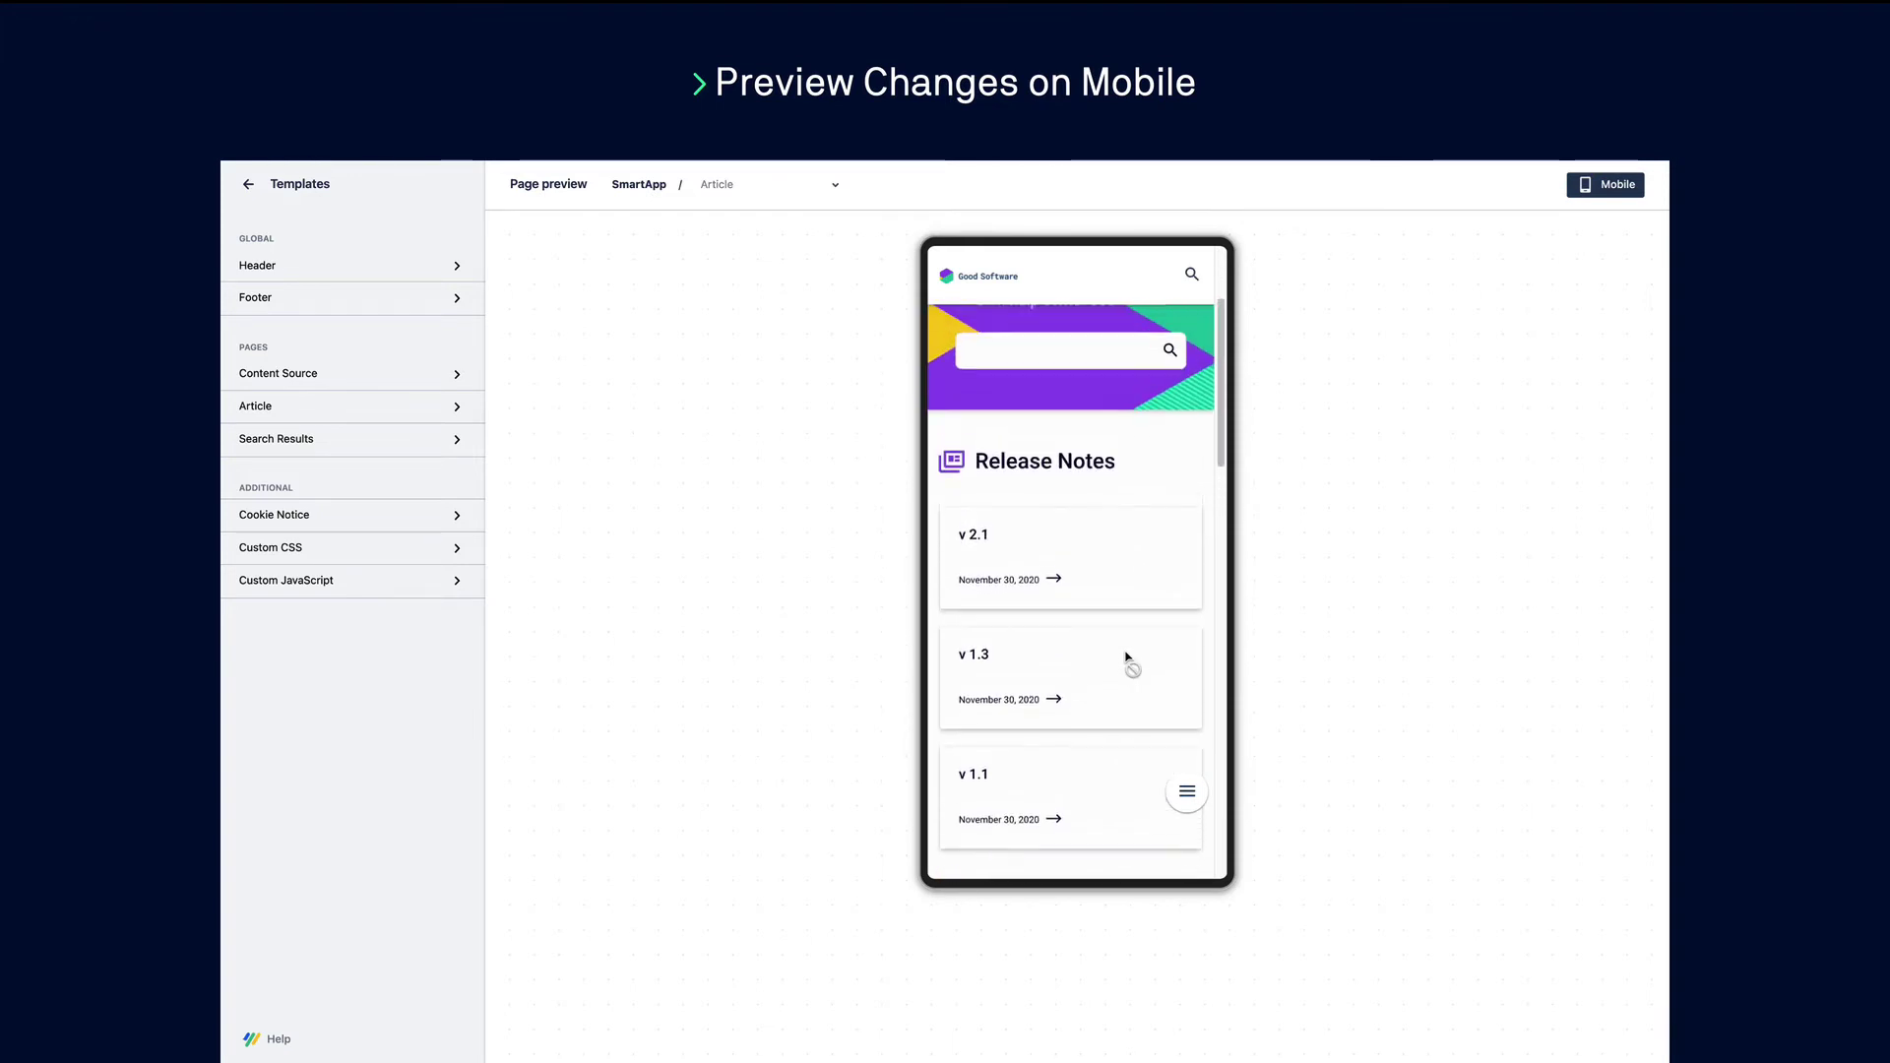
{"action": "left_click", "coordinate": [1602, 185]}
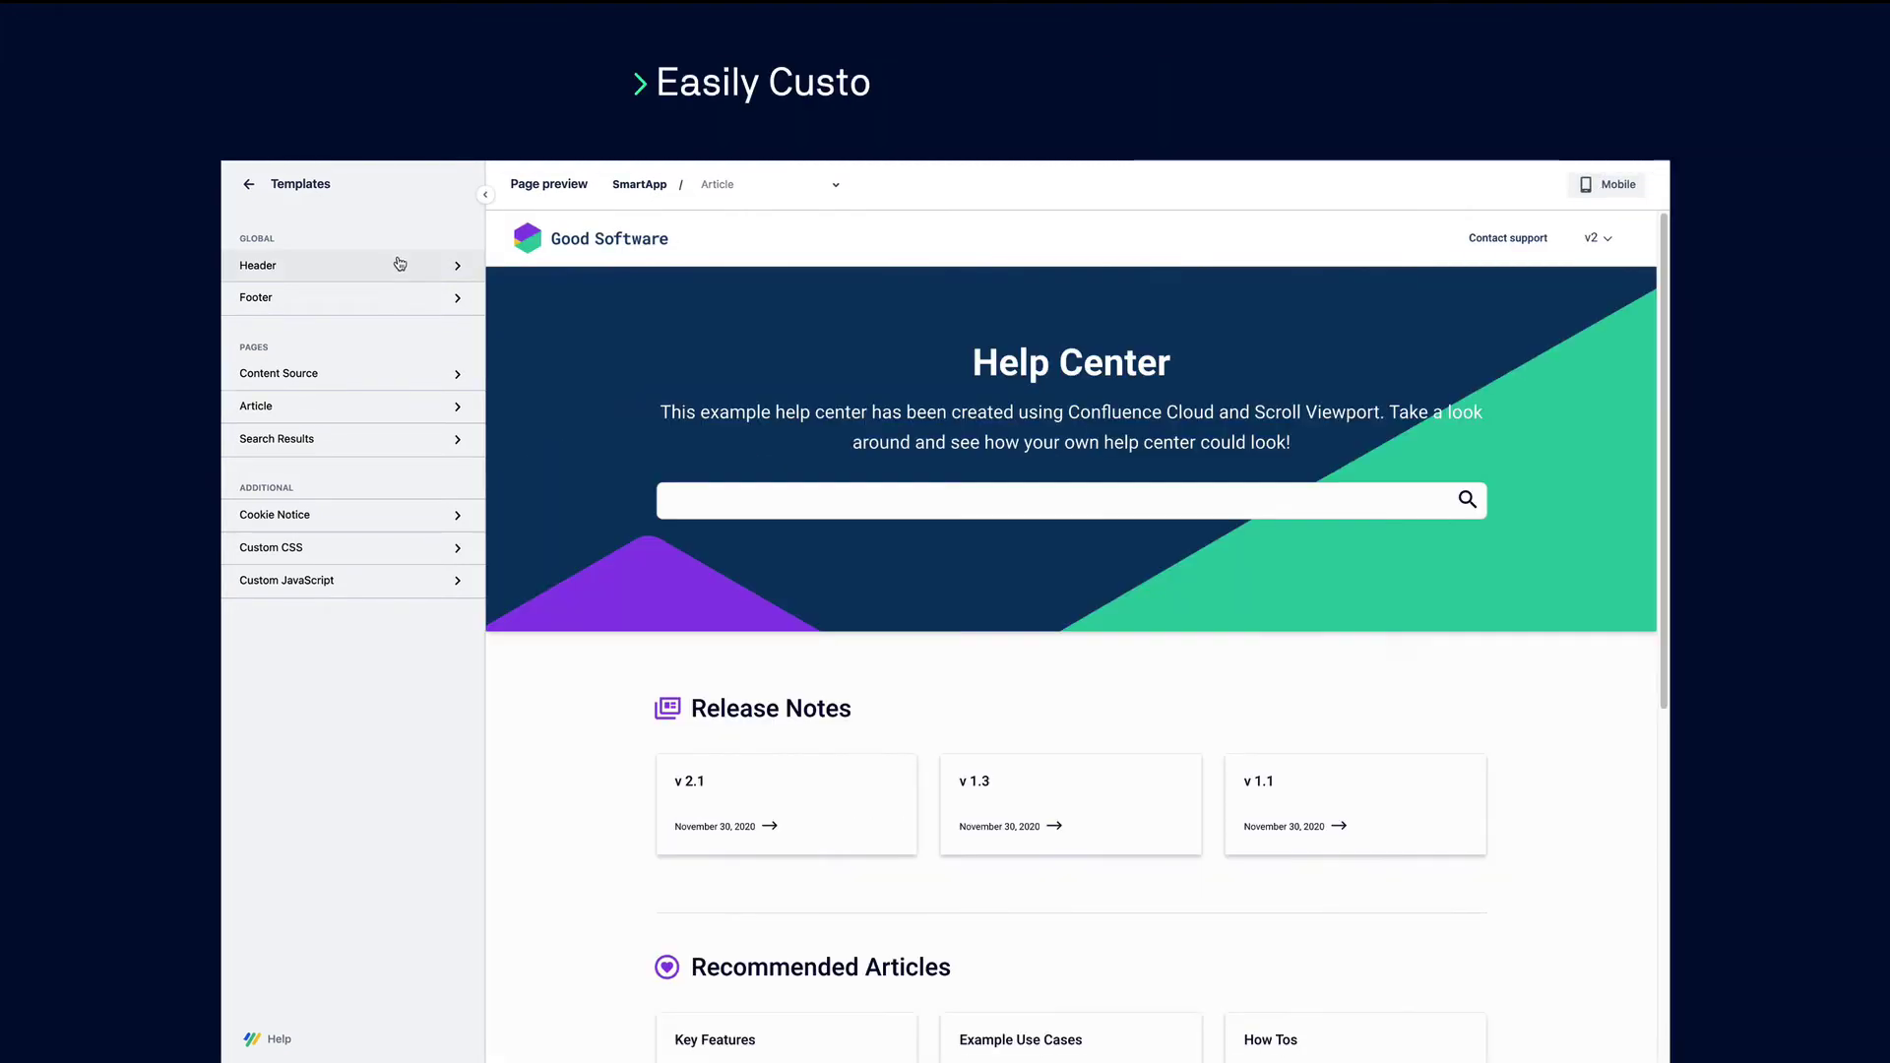
- Shade the header background light grey and rename the link to 'Contact us'
{"action": "left_click", "coordinate": [258, 265]}
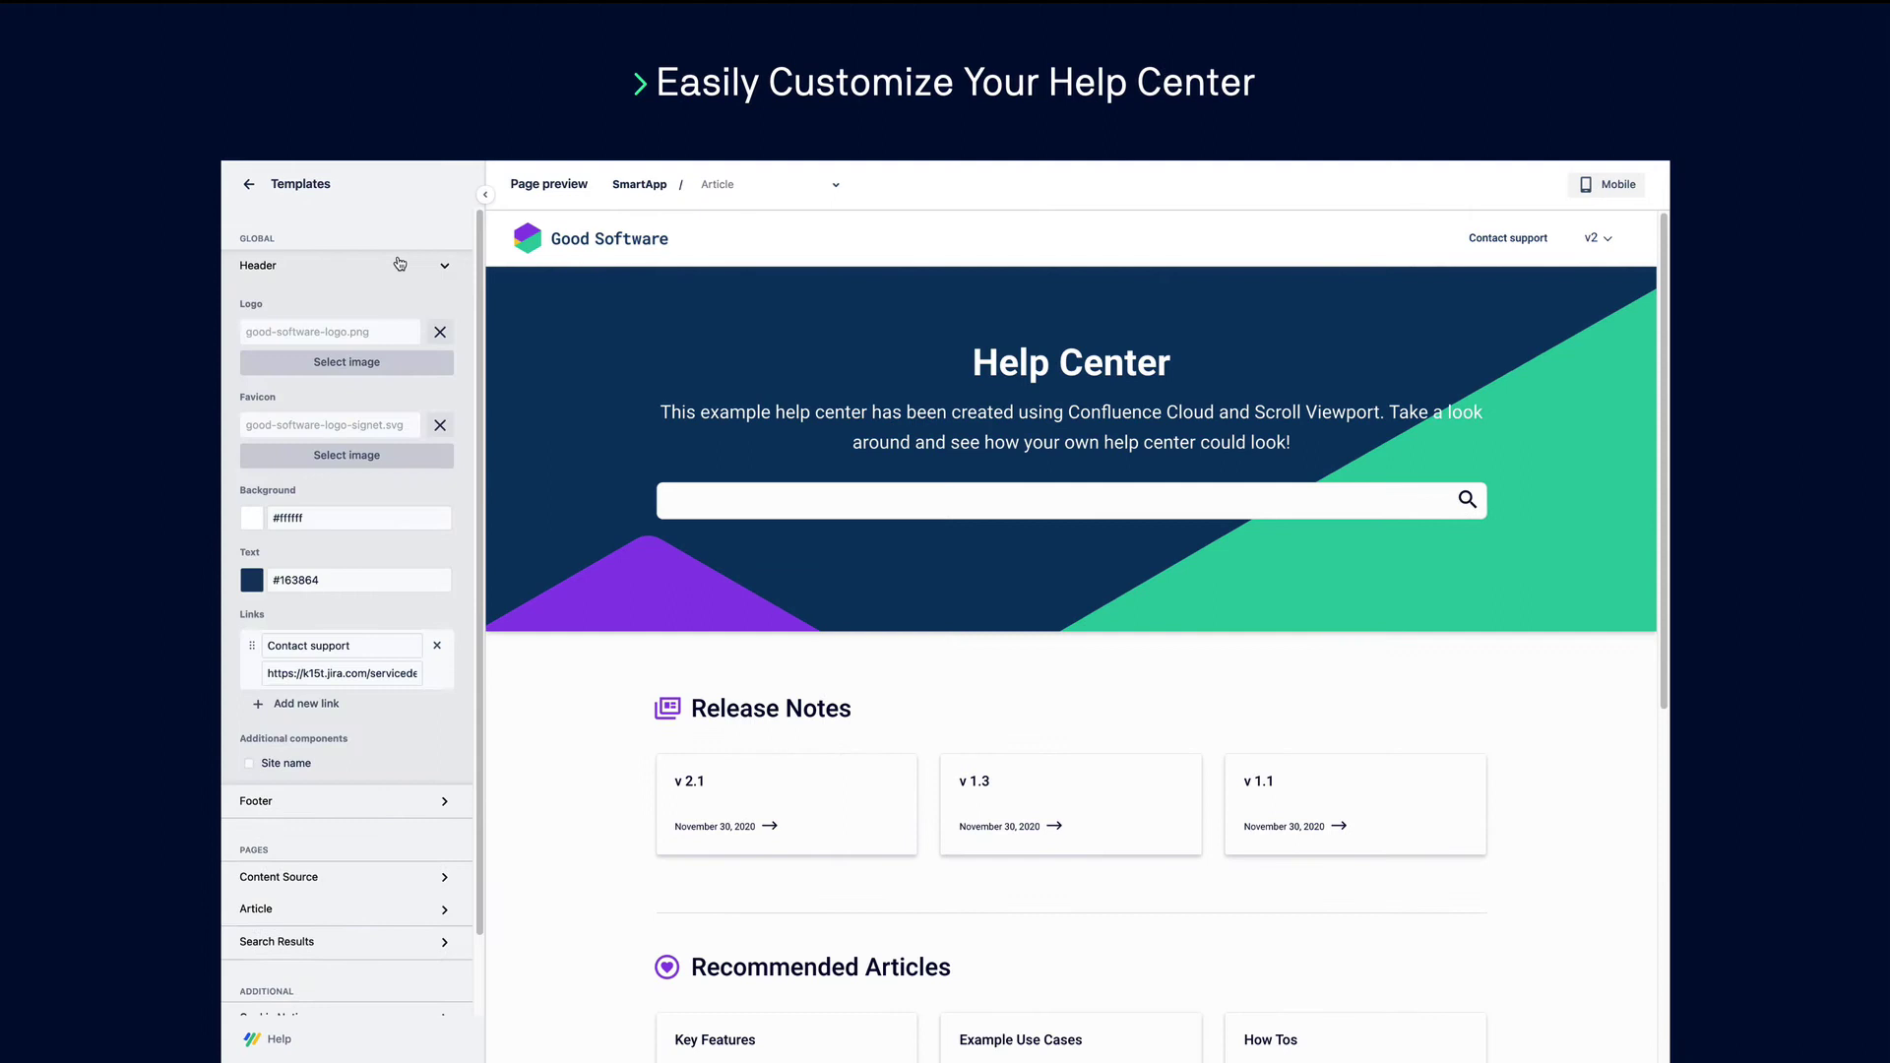
{"action": "left_click", "coordinate": [325, 518]}
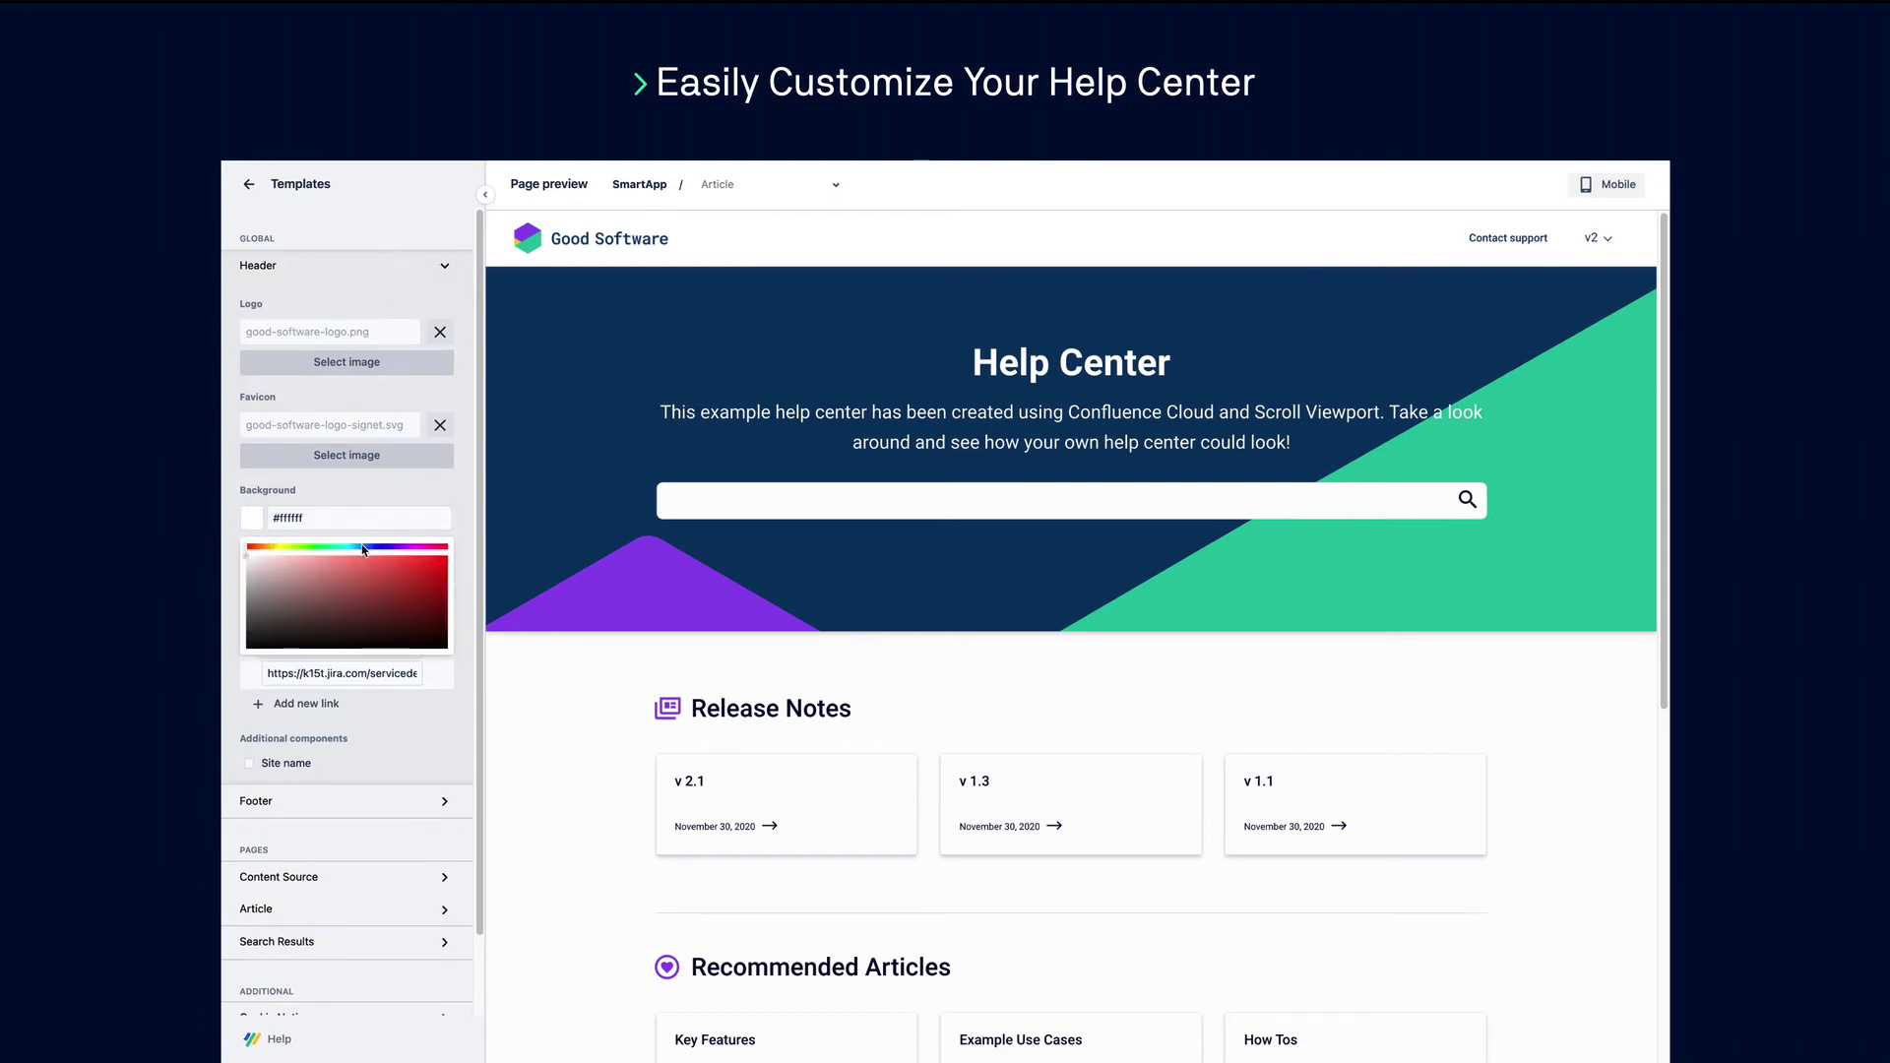
{"action": "left_click_drag", "start_coordinate": [252, 580], "coordinate": [254, 587]}
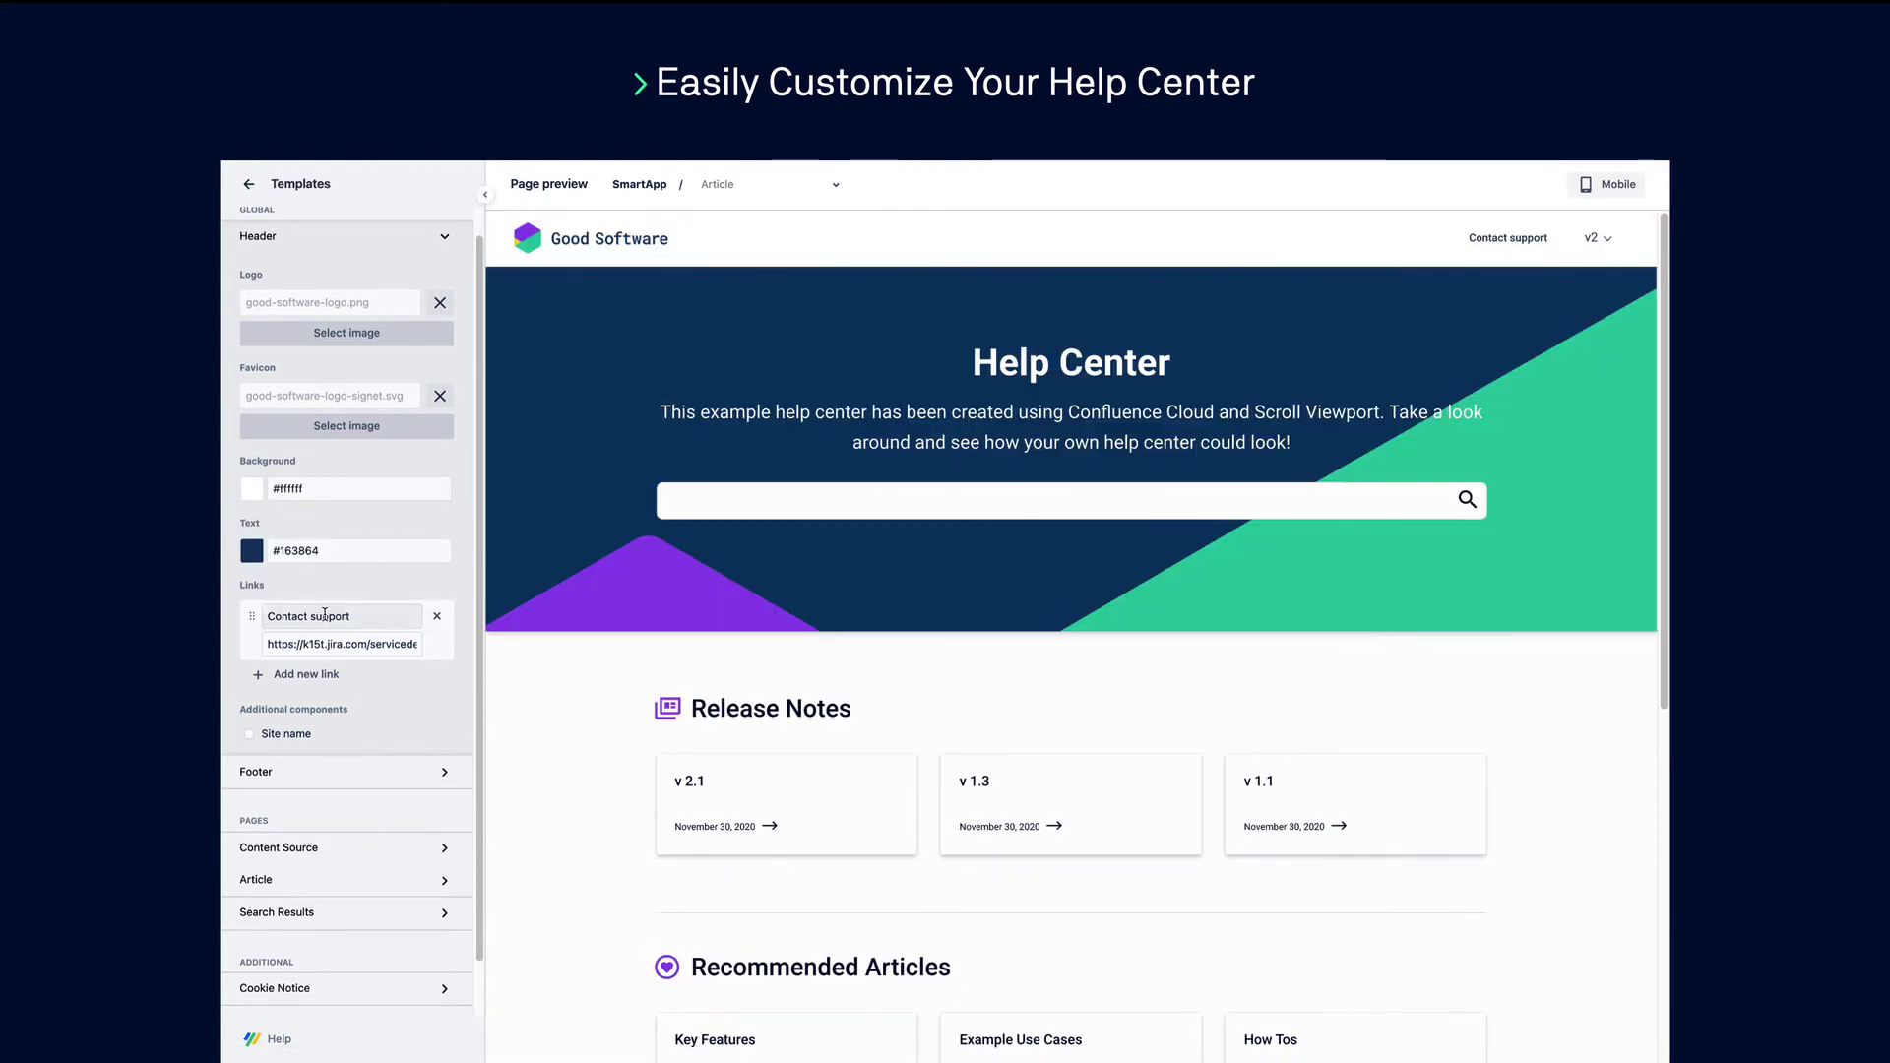
{"action": "double_click", "coordinate": [325, 615]}
{"action": "type", "text": "us"}
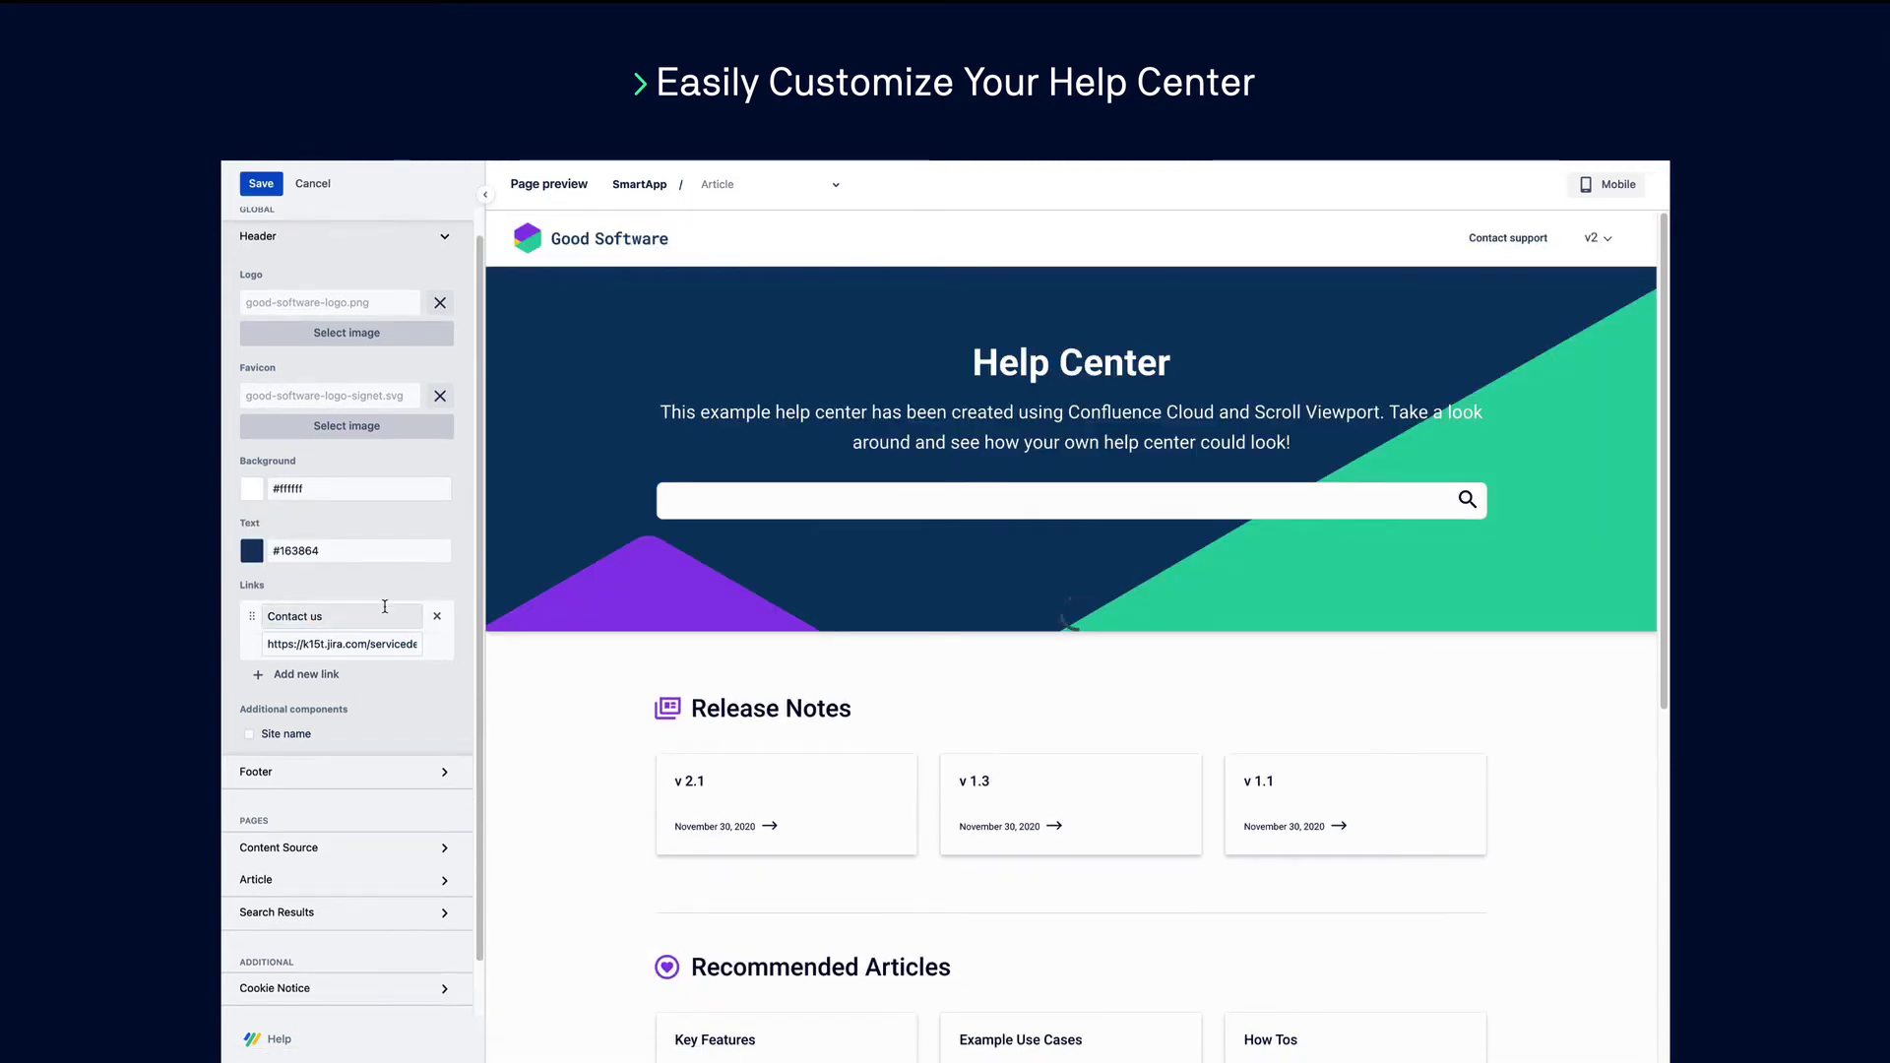
- Change the content source section icon colour from purple to green
{"action": "scroll", "coordinate": [335, 745], "scroll_direction": "down", "scroll_amount": 1}
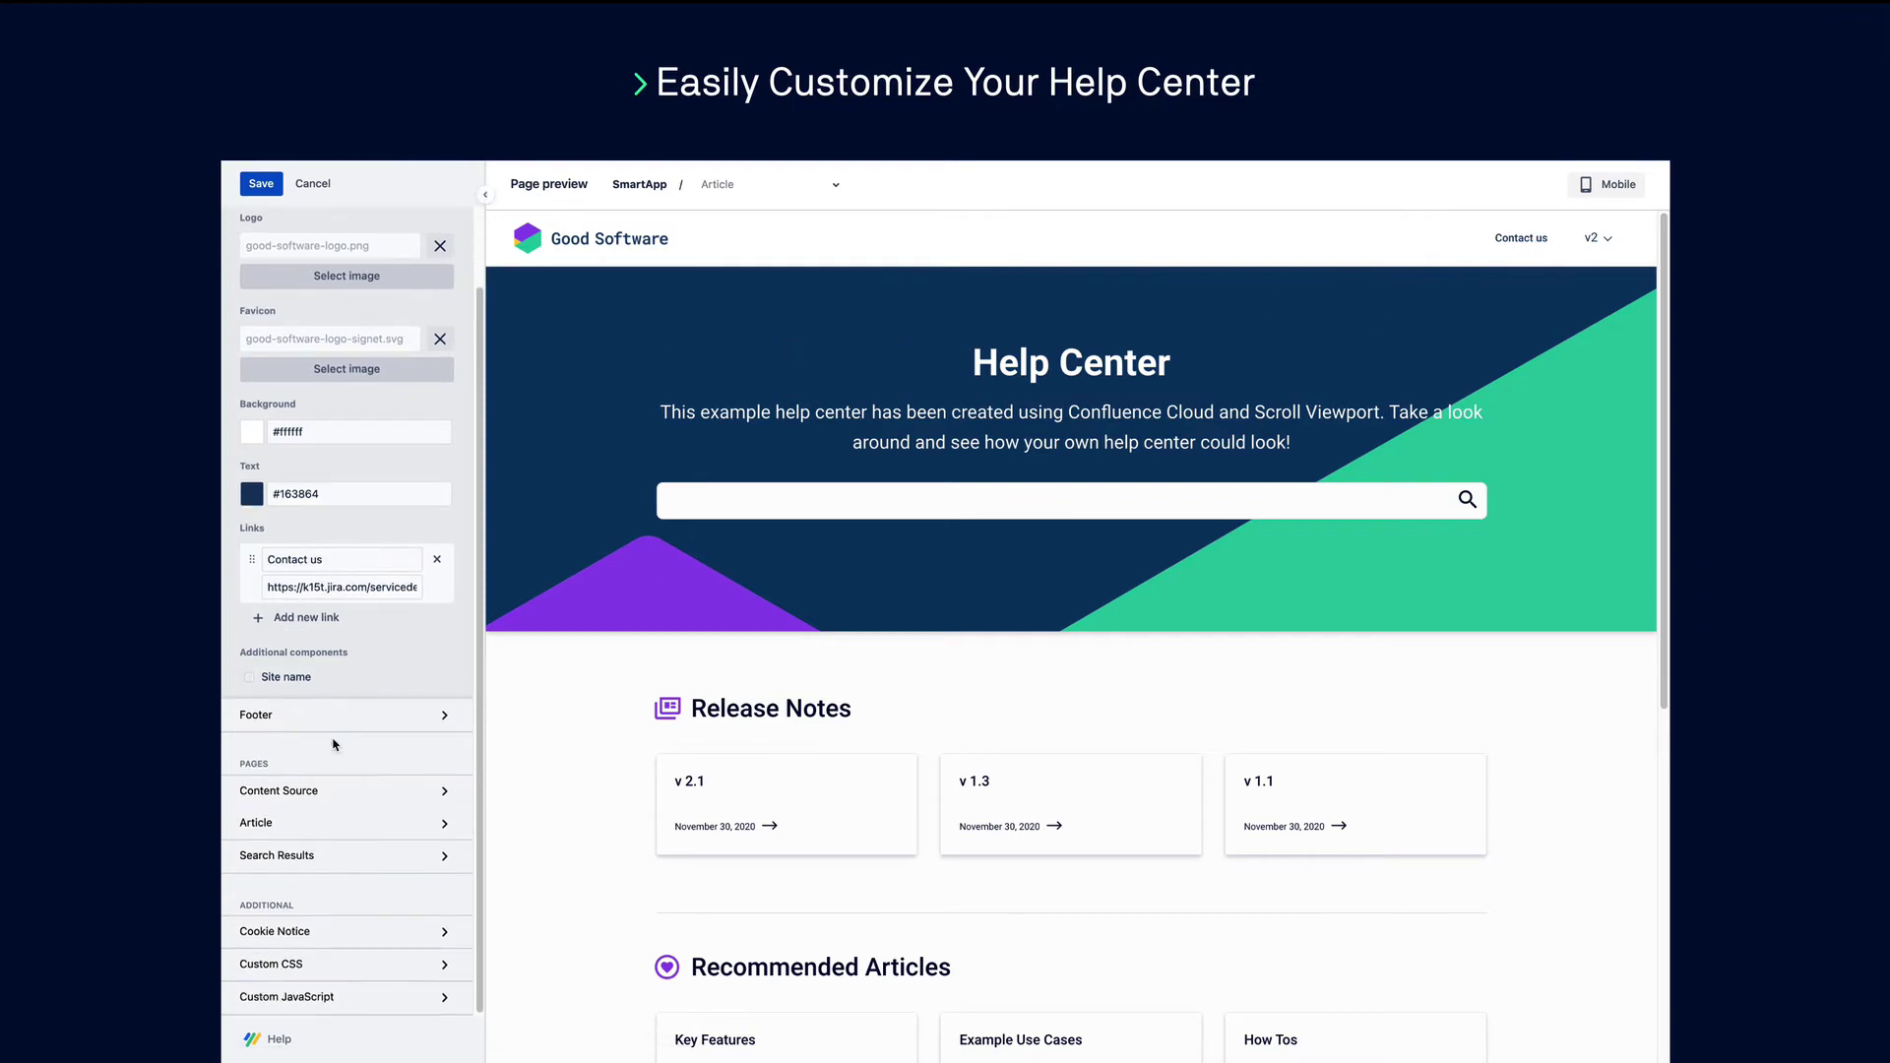
{"action": "left_click", "coordinate": [315, 790]}
{"action": "scroll", "coordinate": [295, 777], "scroll_direction": "down", "scroll_amount": 1}
{"action": "left_click", "coordinate": [252, 750]}
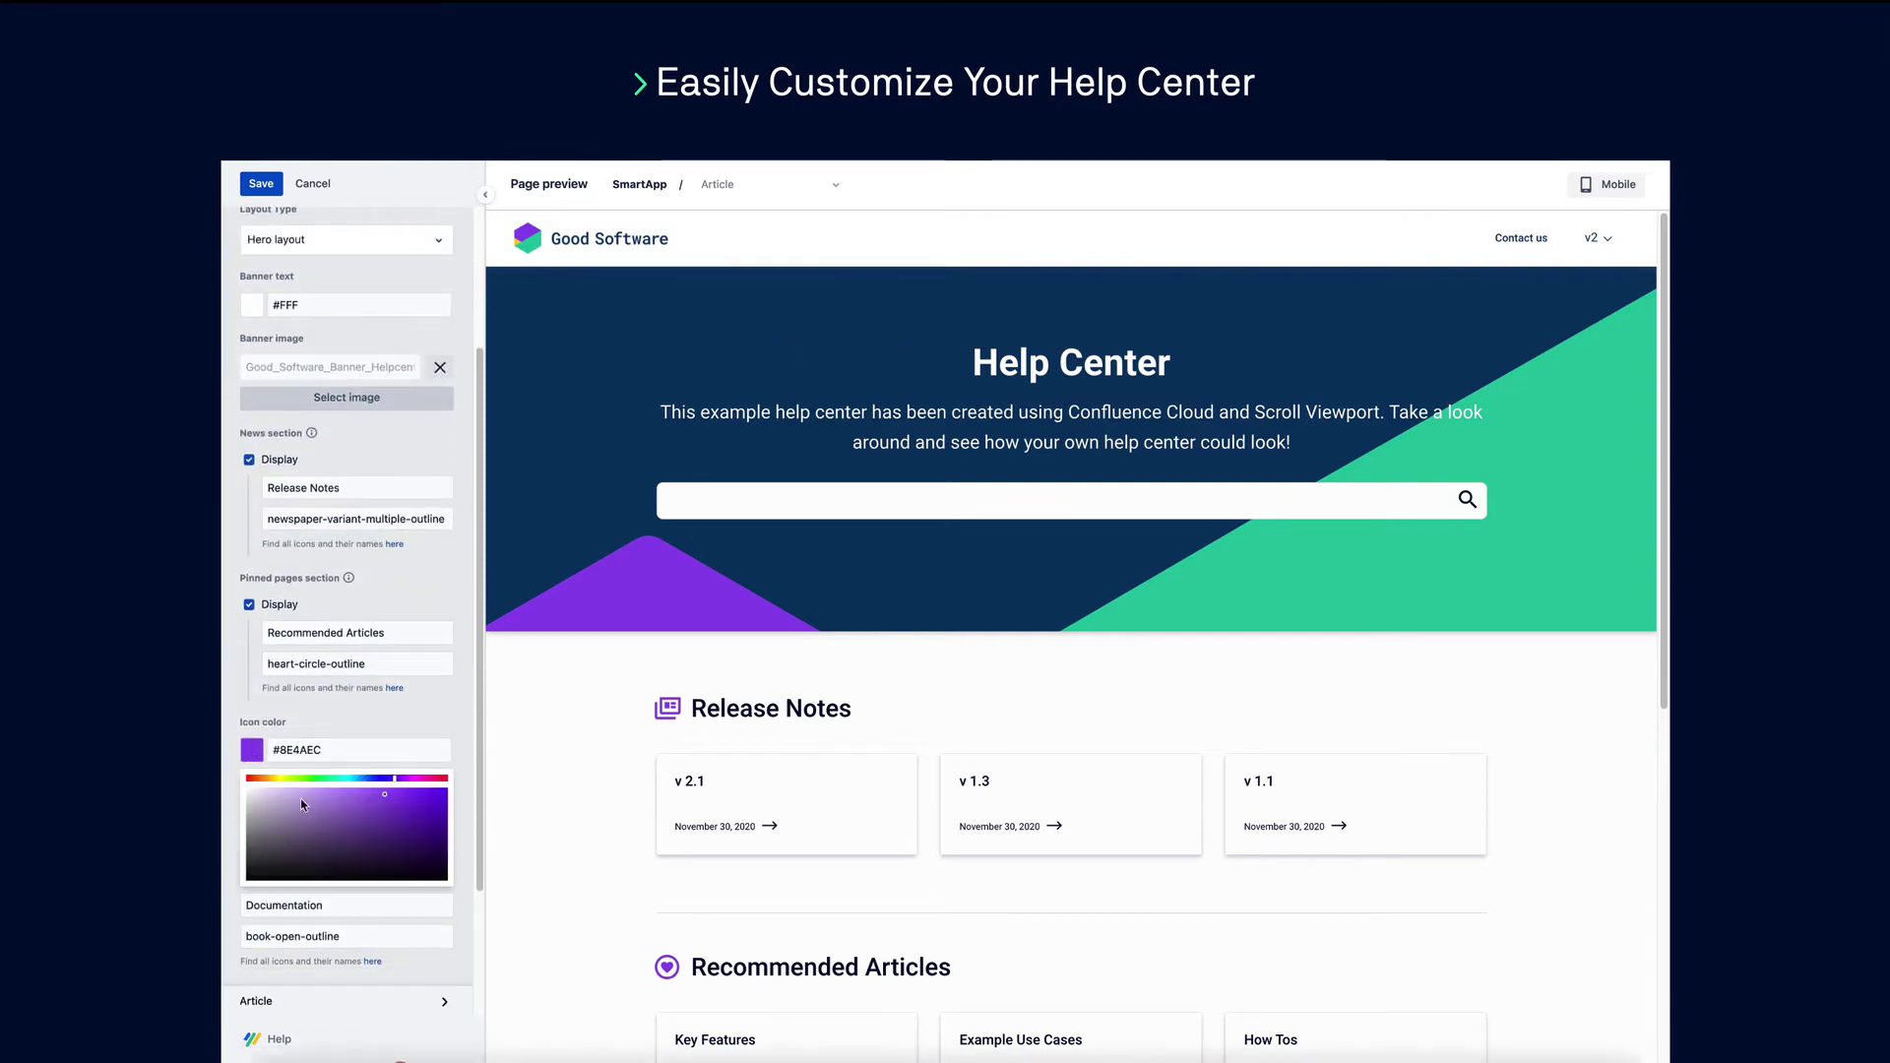
{"action": "left_click", "coordinate": [311, 778]}
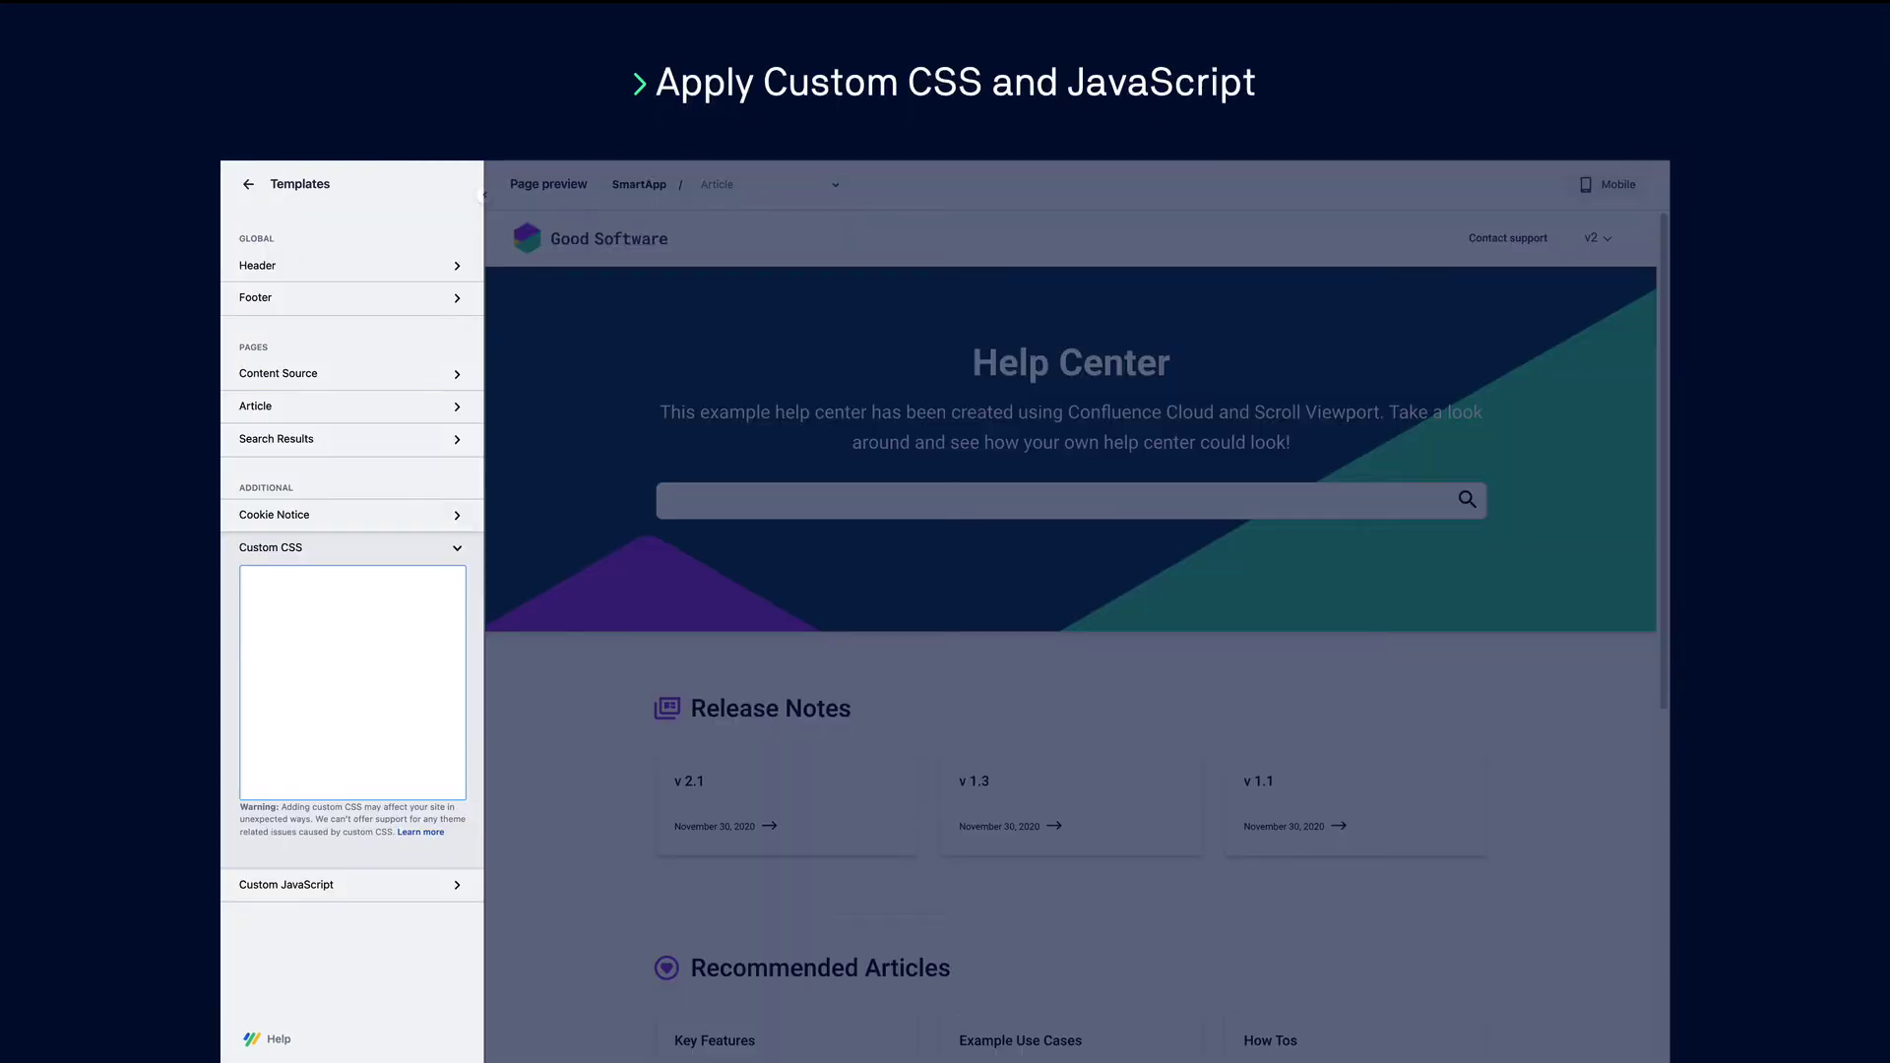
- Paste the prepared CSS rules into the Custom CSS stylesheet
{"action": "key", "text": "ctrl+v"}
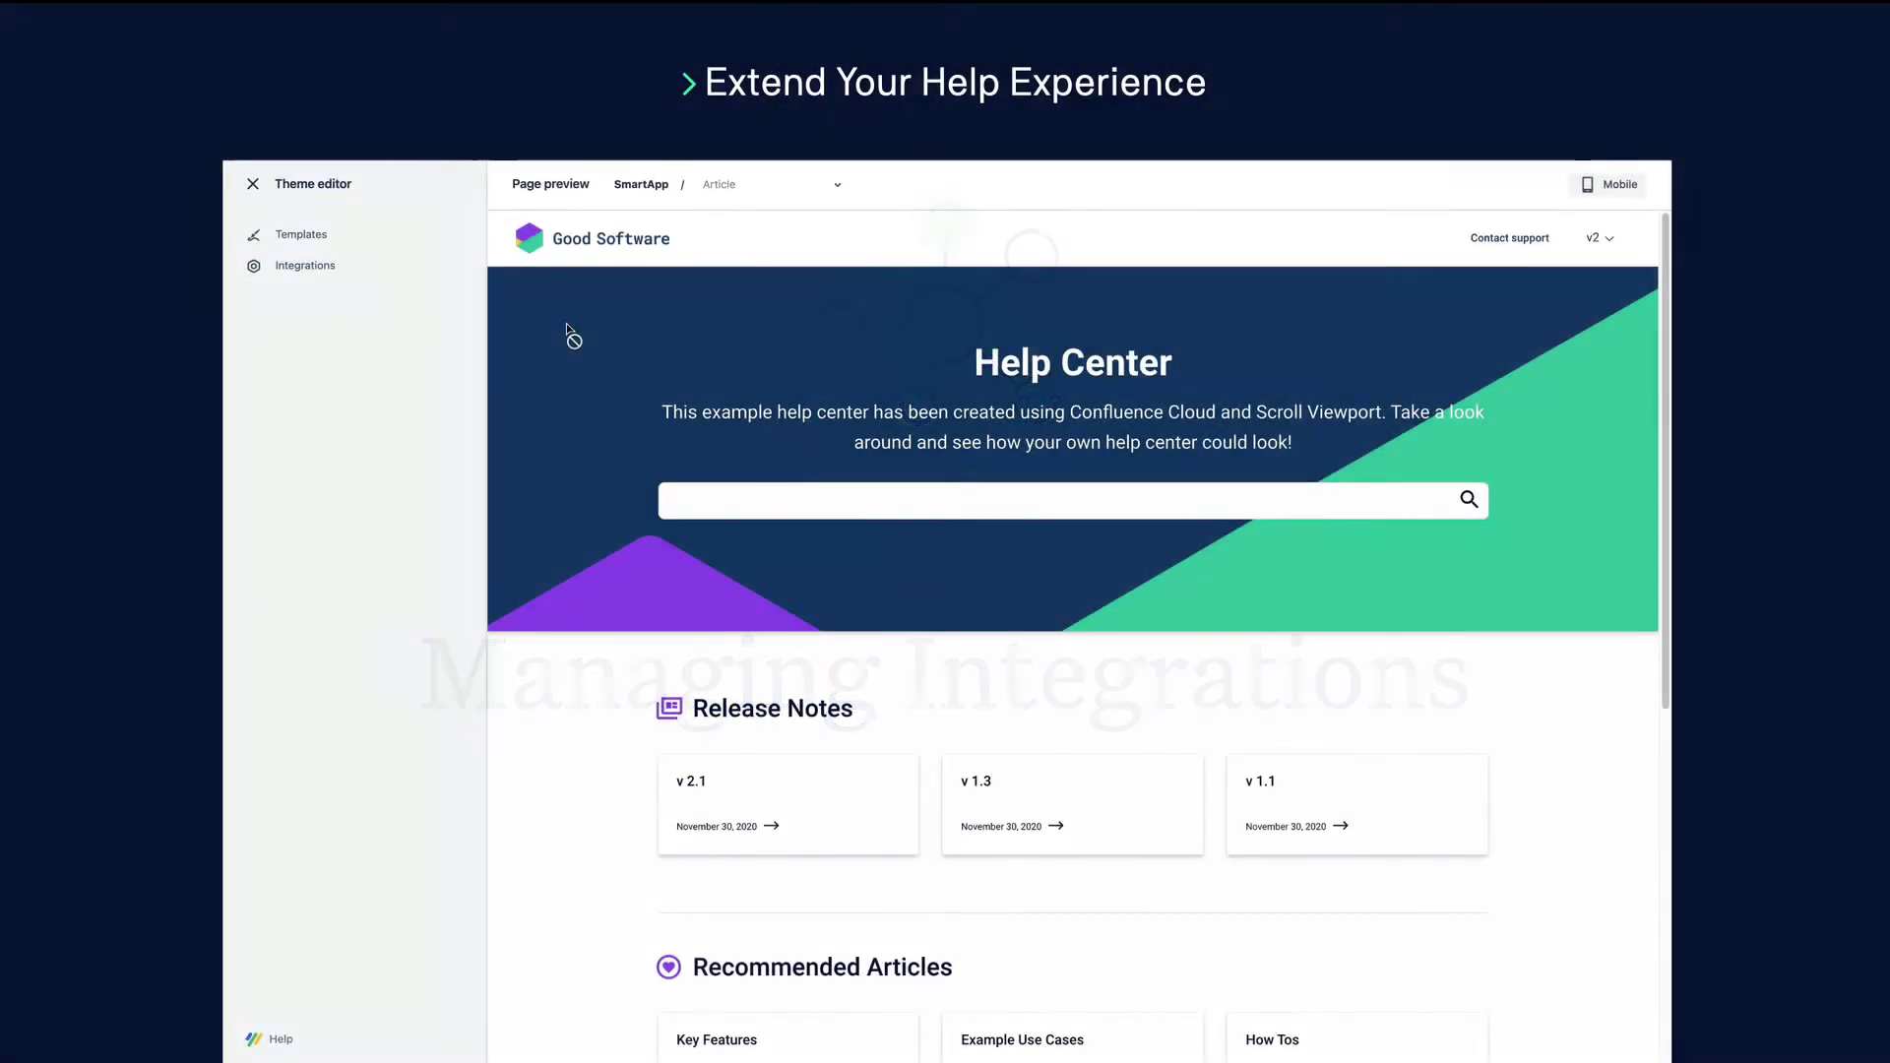
- Keep Google analytics, Jira Service Management Cloud help desk, and None for incident communication
{"action": "left_click", "coordinate": [403, 266]}
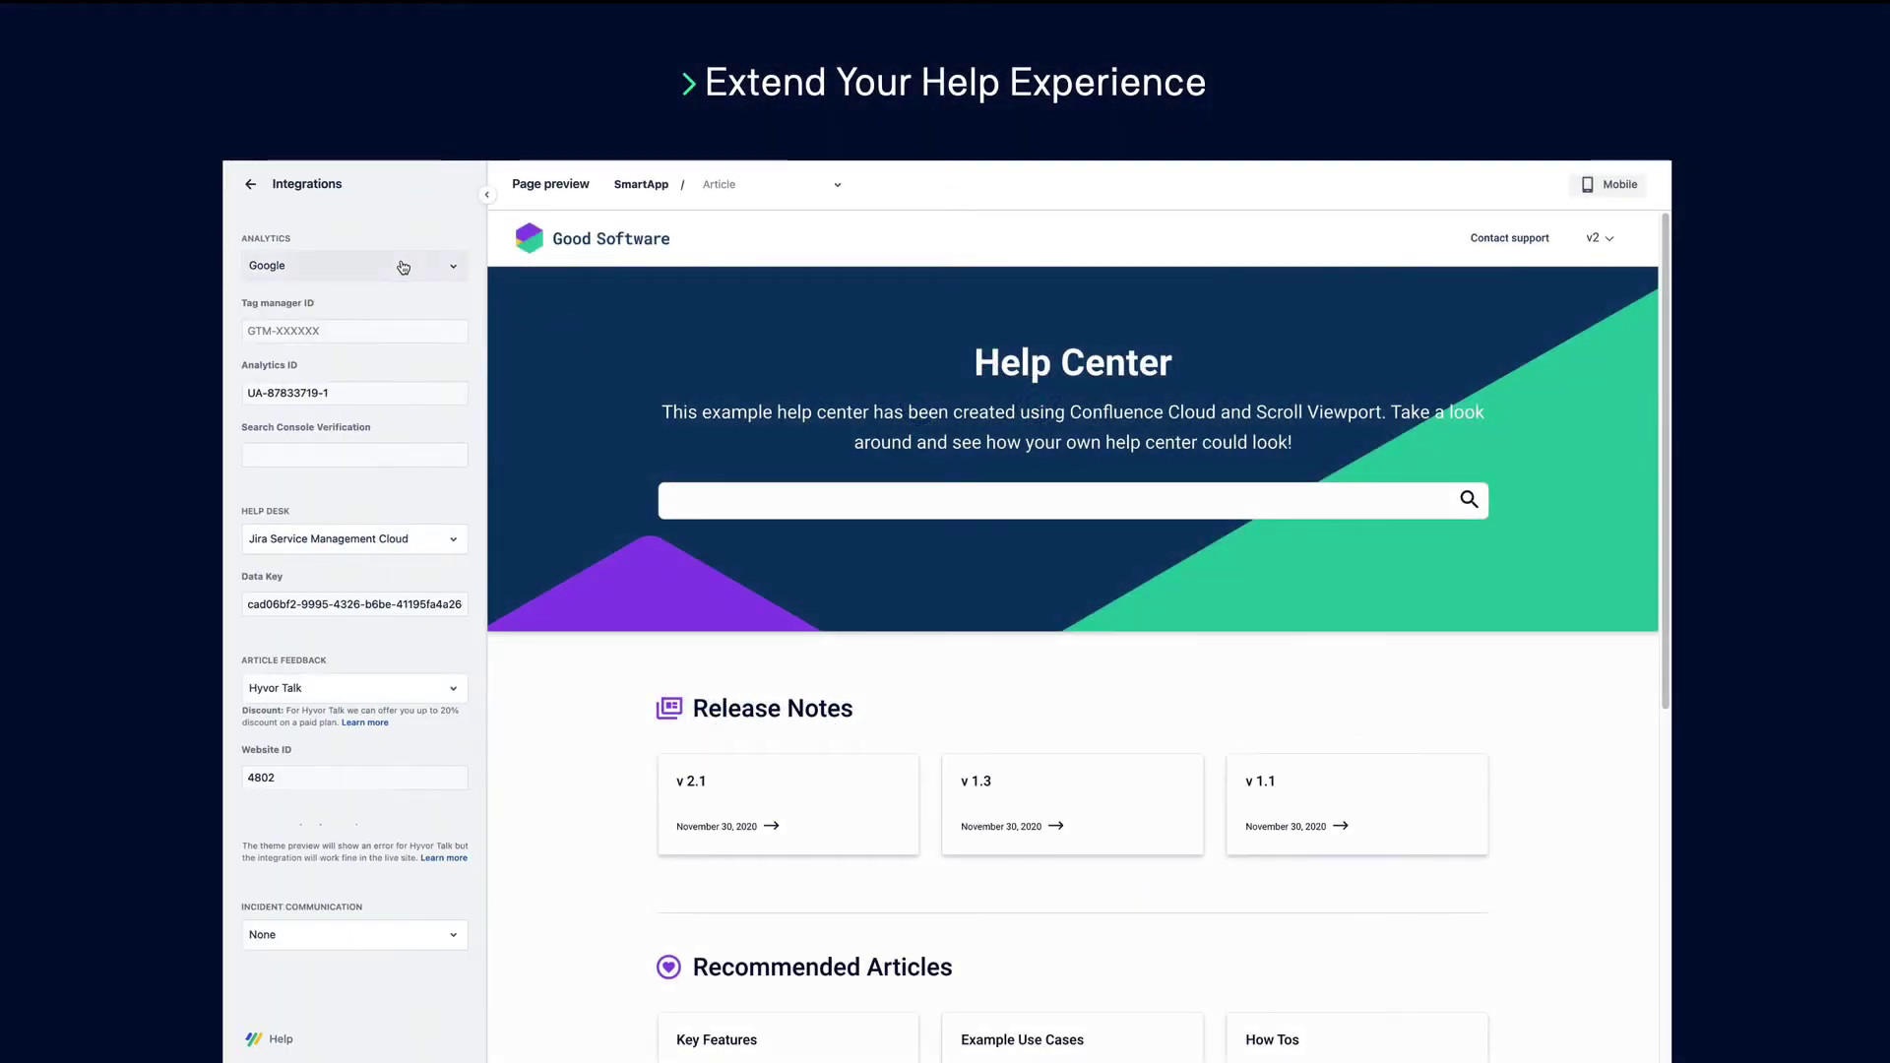
{"action": "left_click", "coordinate": [401, 265]}
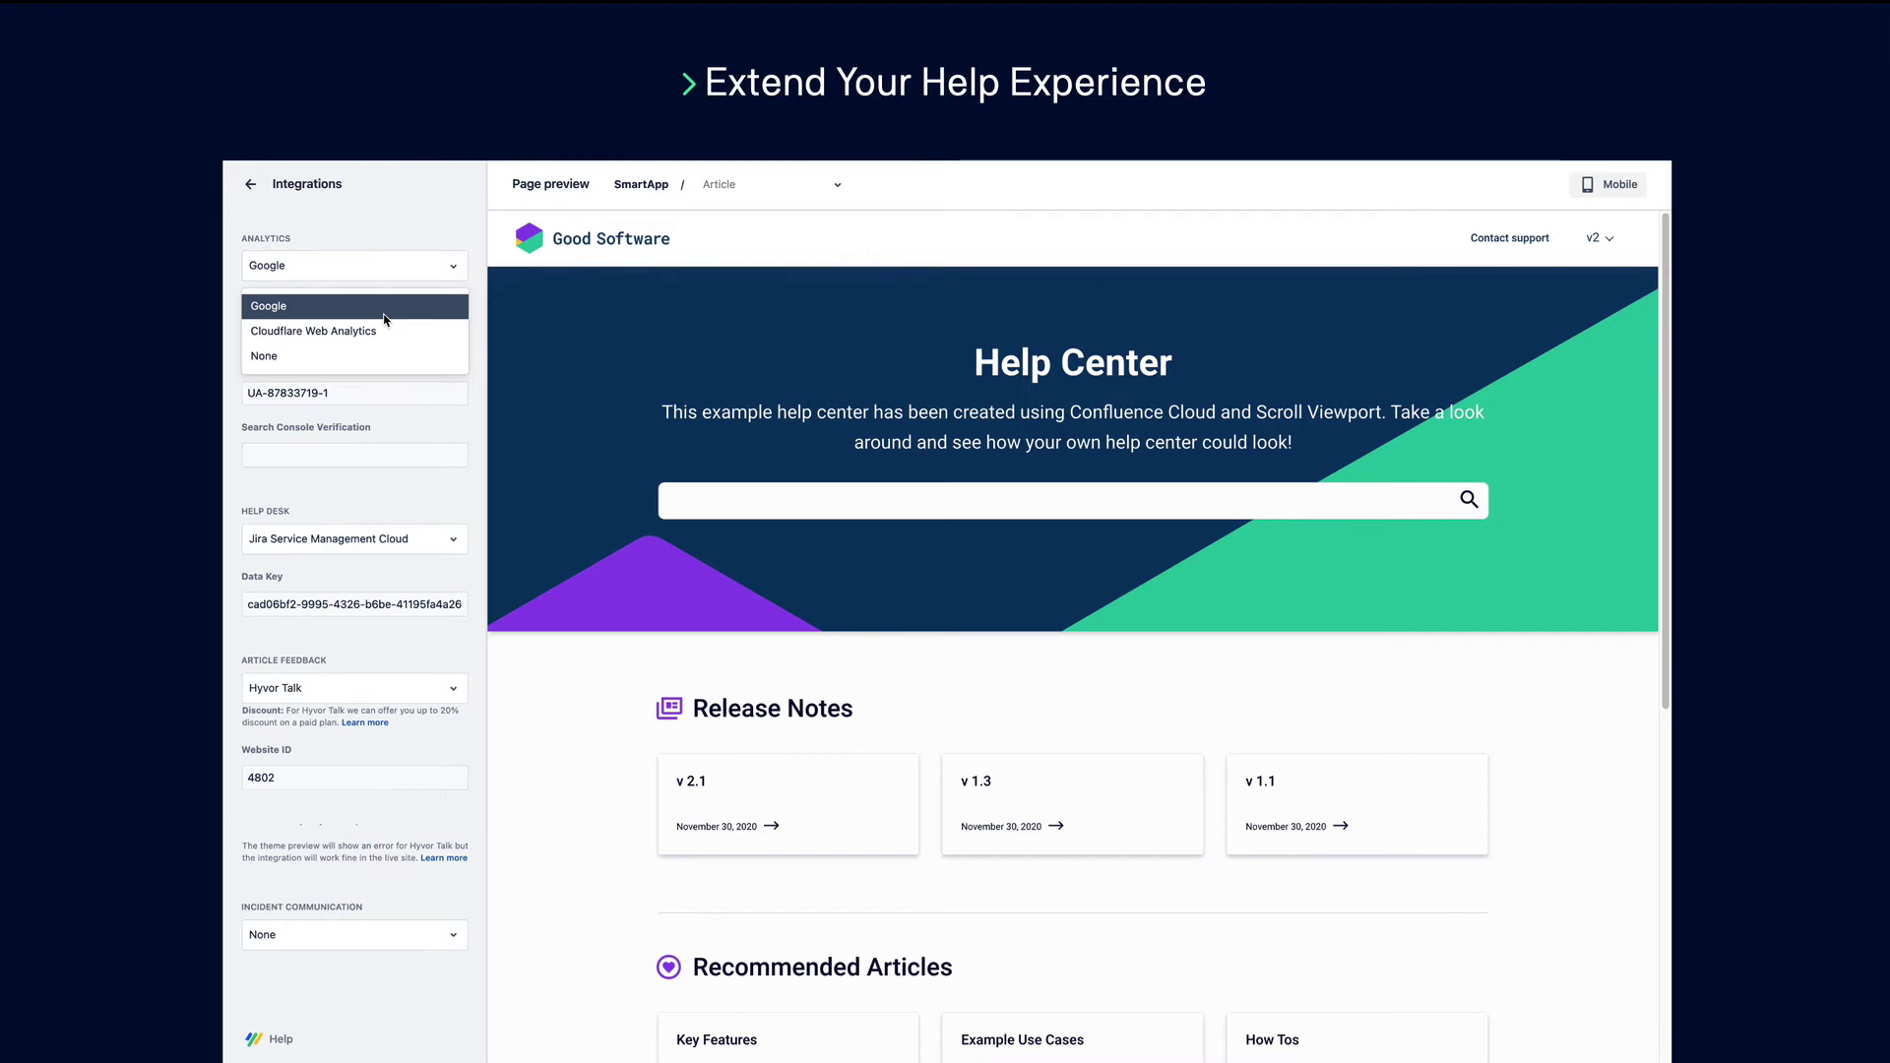
{"action": "left_click", "coordinate": [399, 240]}
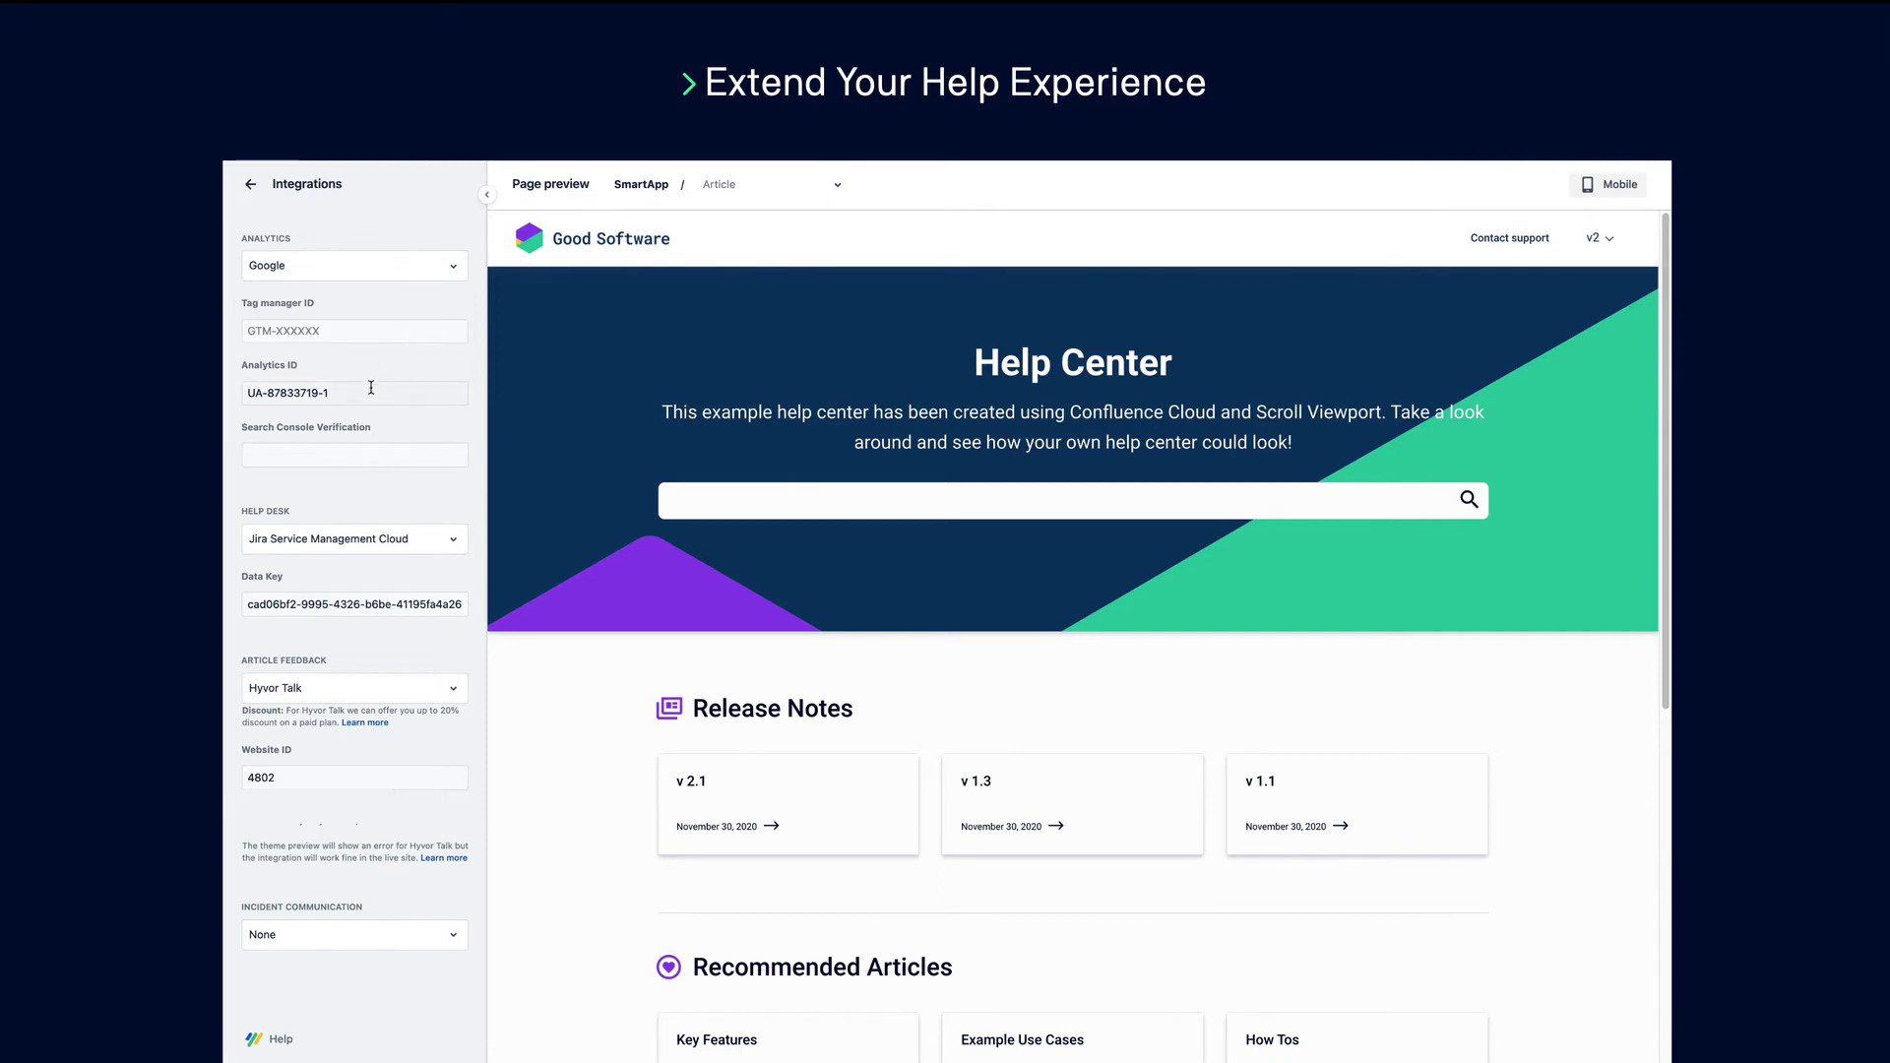
{"action": "left_click", "coordinate": [368, 541]}
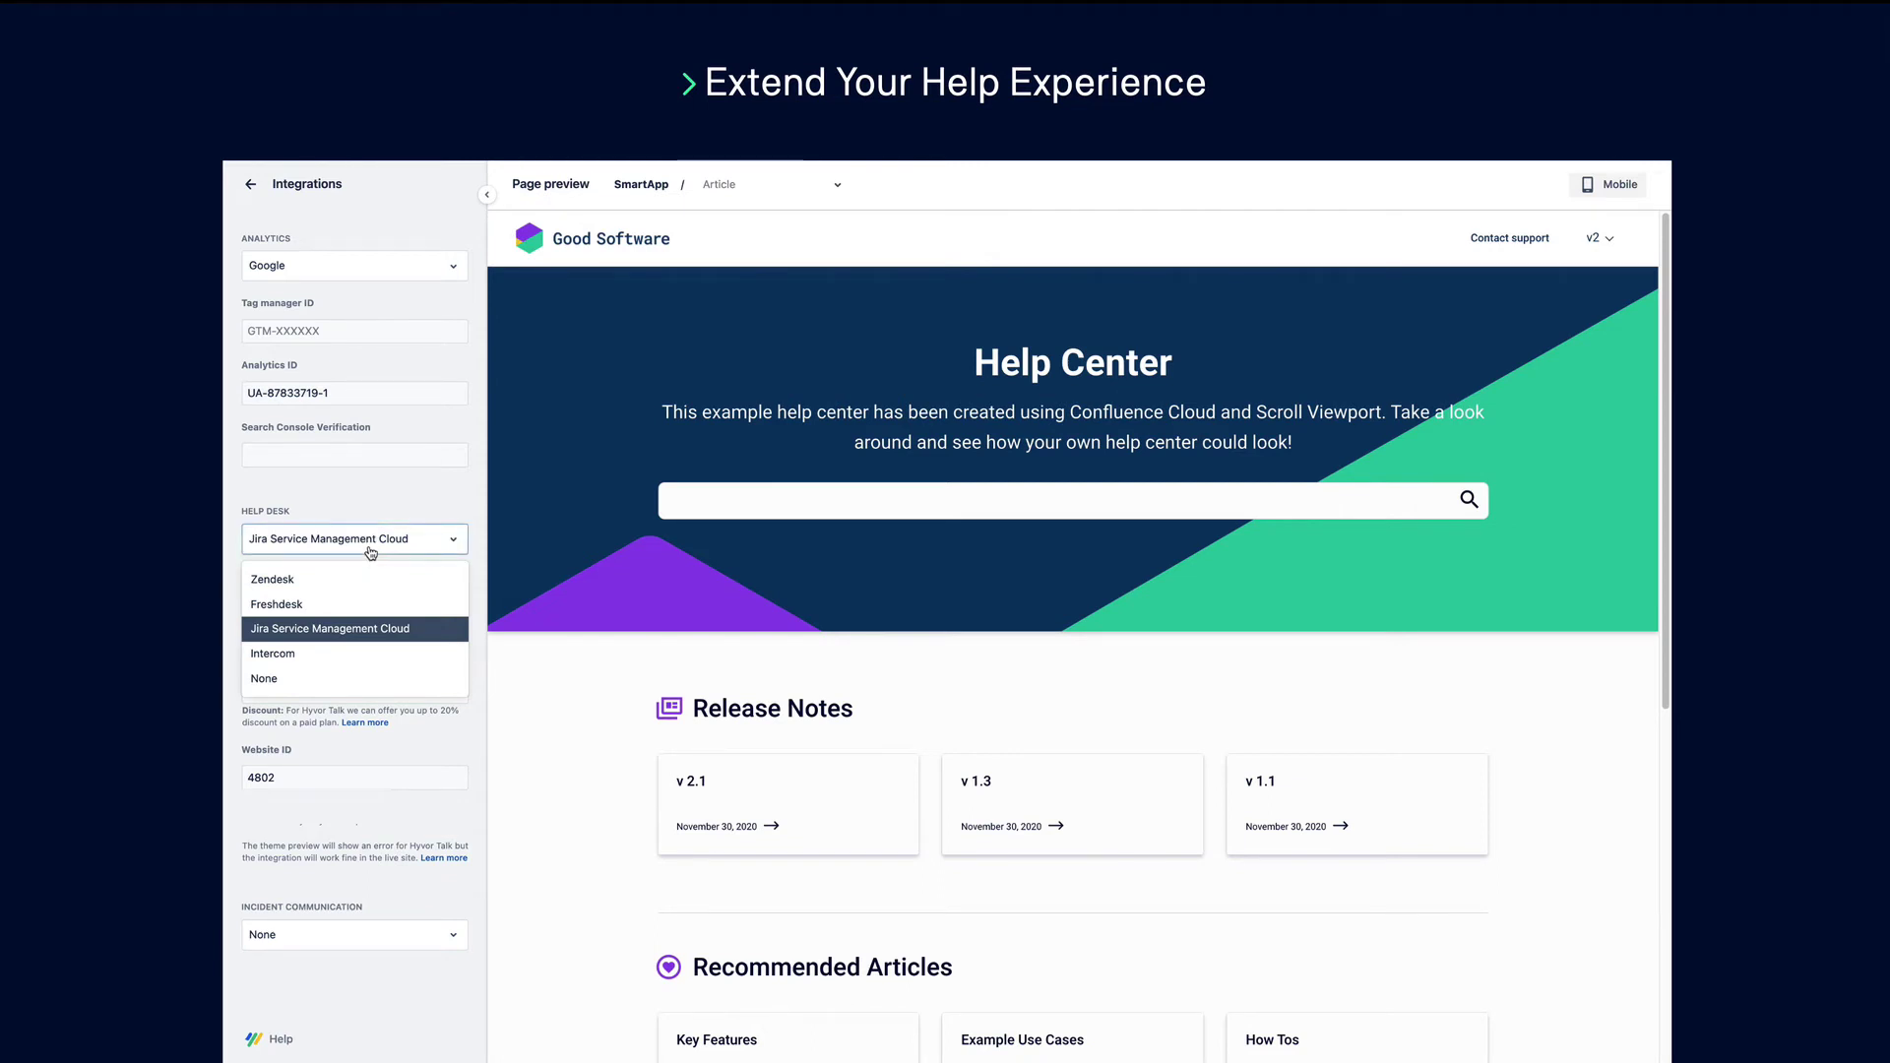
{"action": "left_click", "coordinate": [370, 549]}
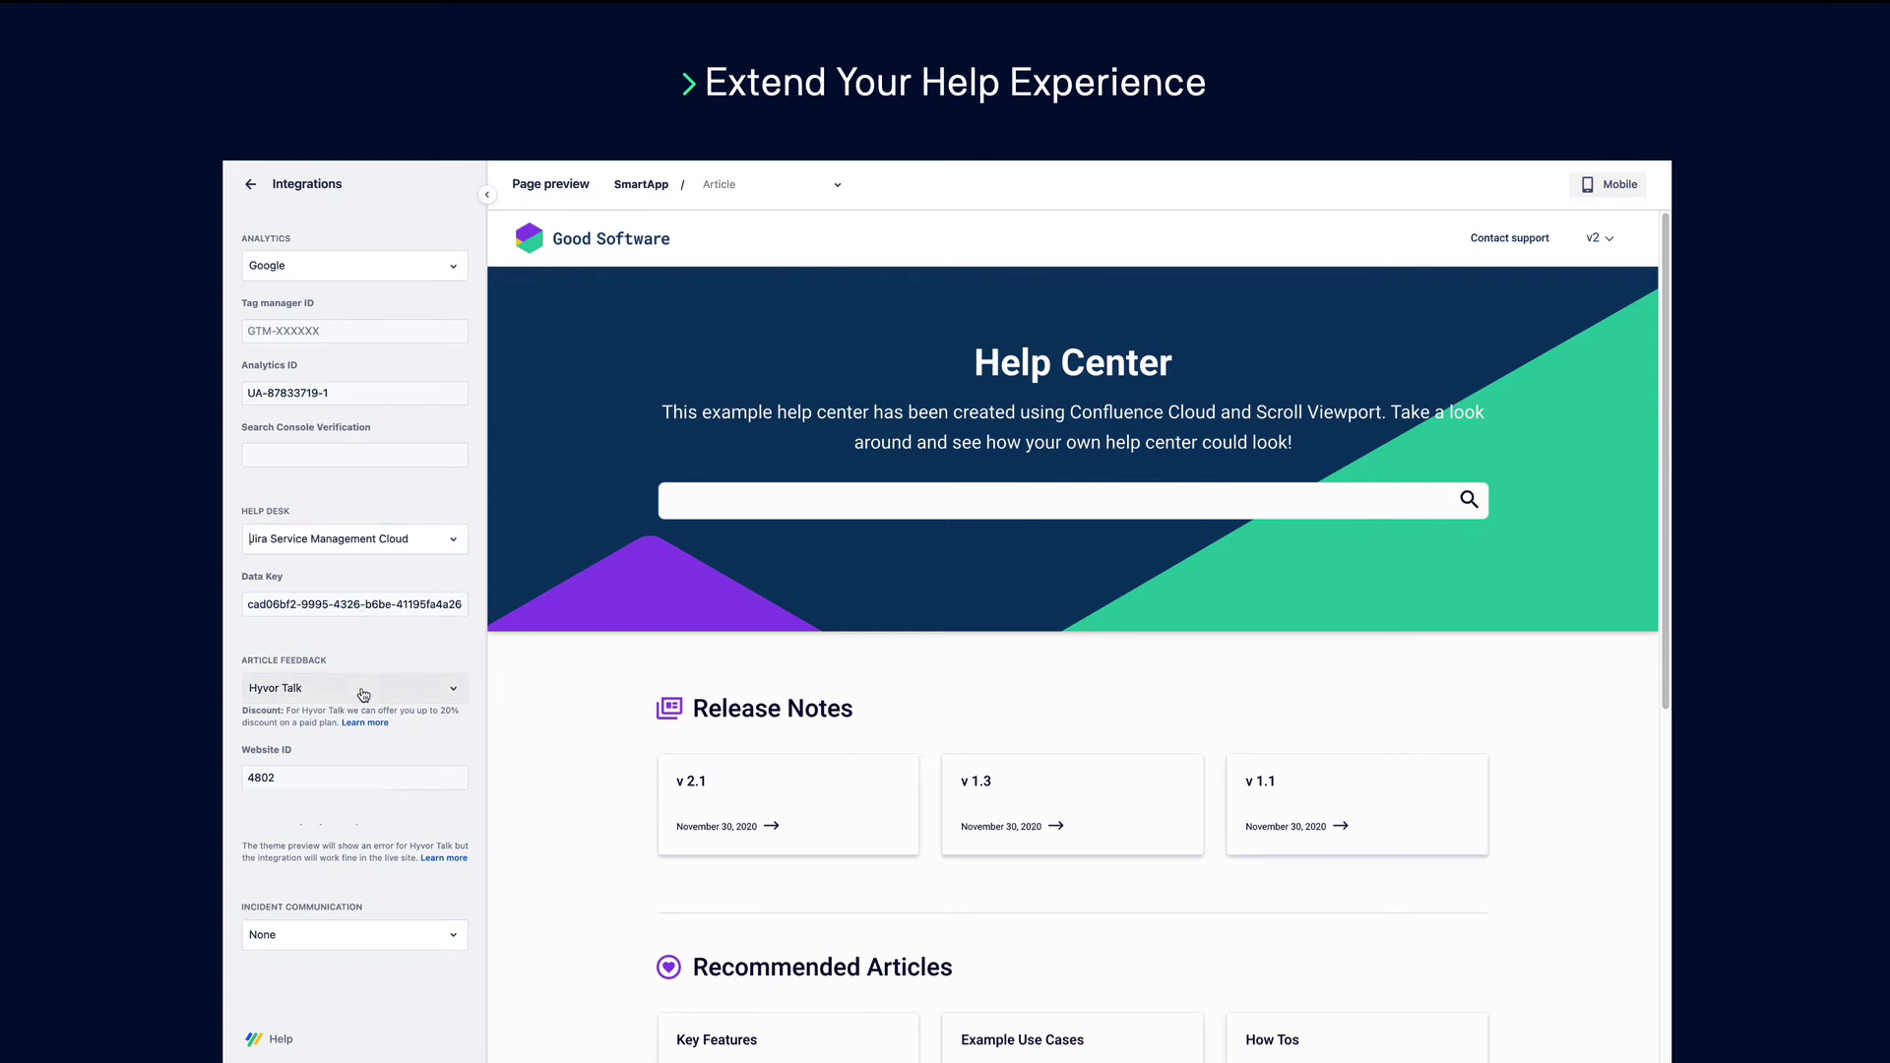
{"action": "left_click", "coordinate": [369, 935]}
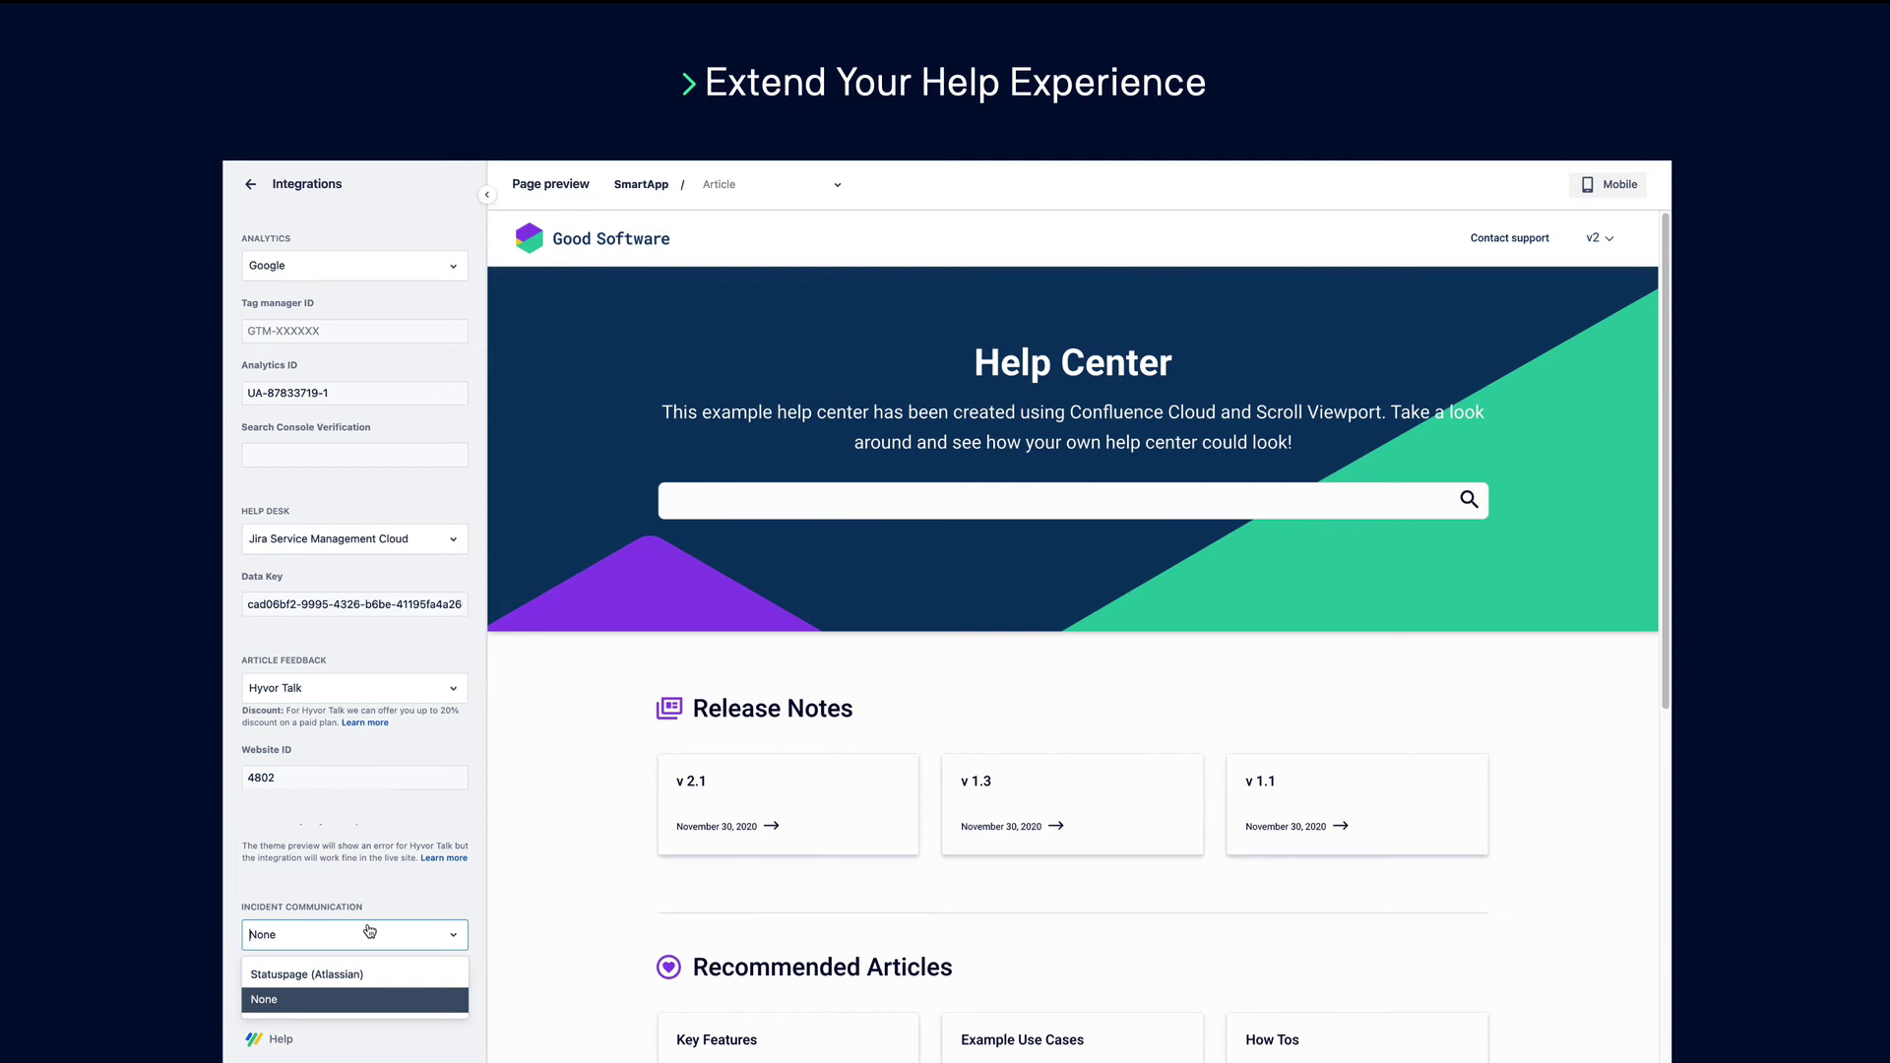
{"action": "left_click", "coordinate": [370, 933]}
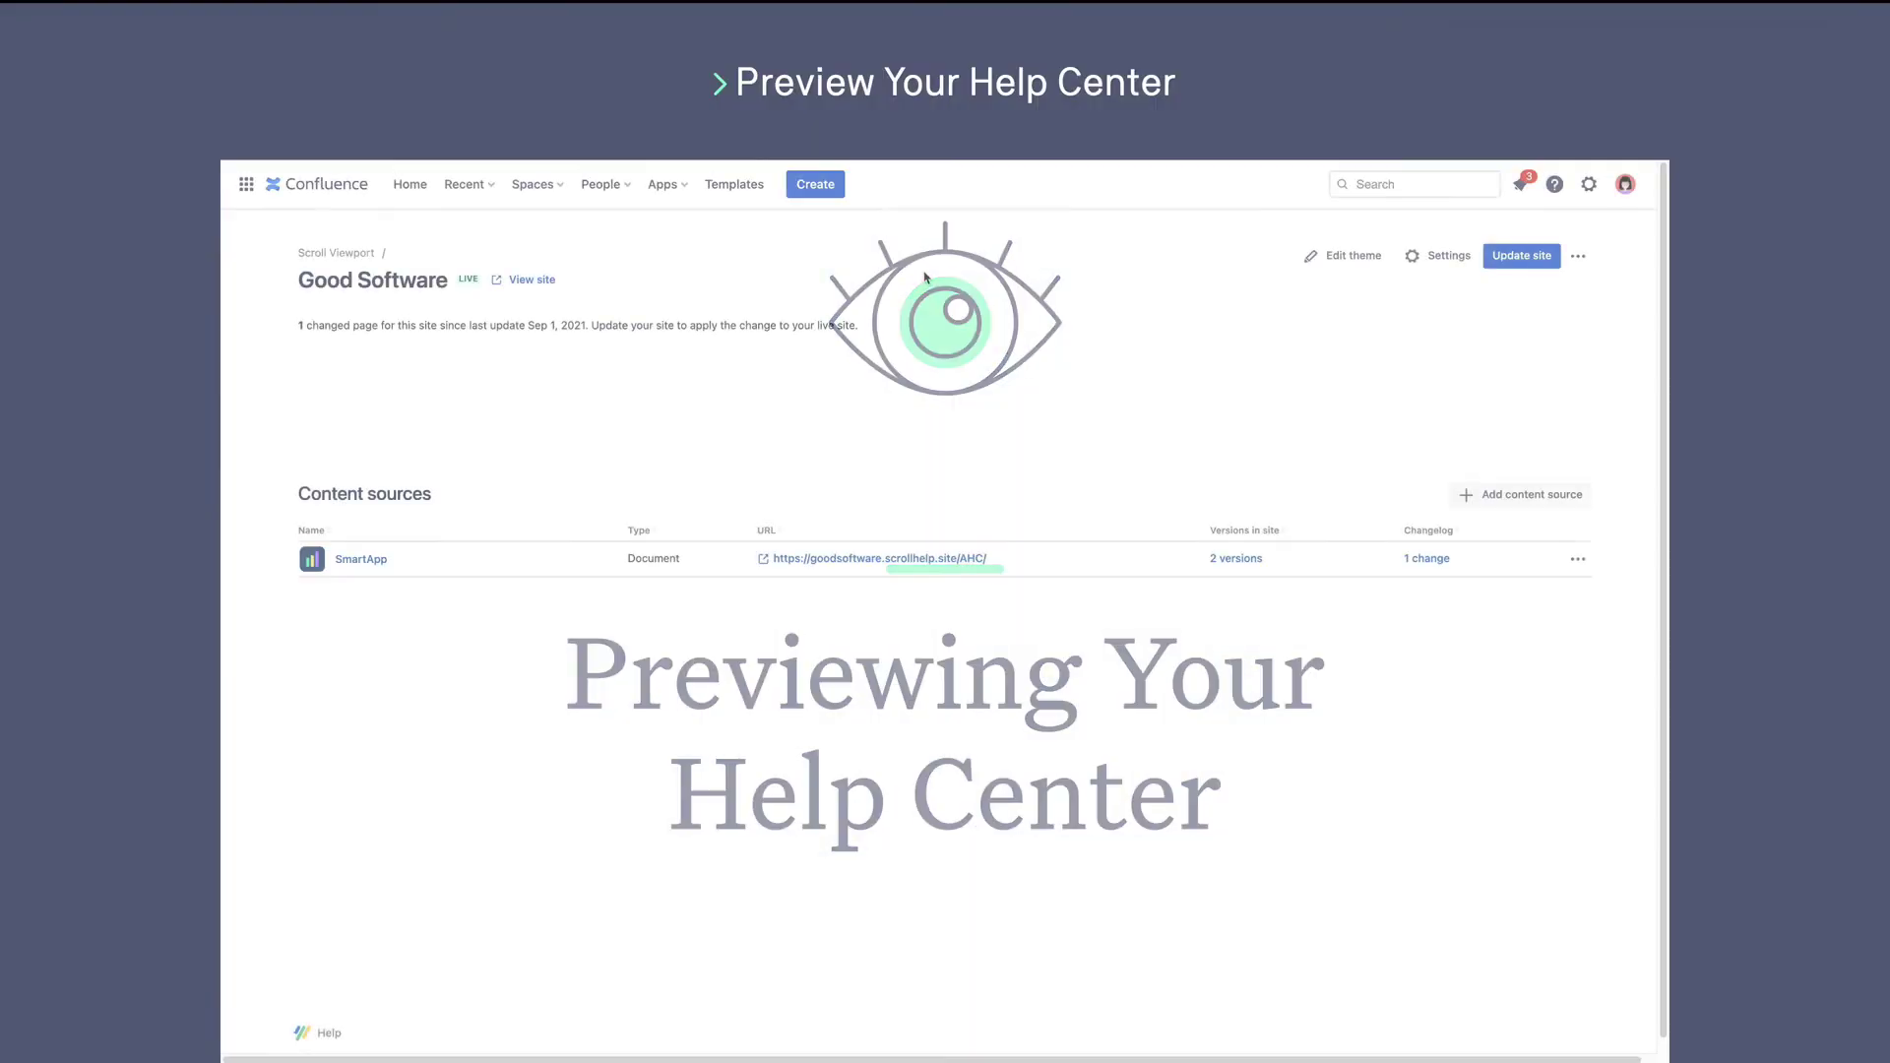
- Generate the Good Software site update and take it live
{"action": "left_click", "coordinate": [1522, 256]}
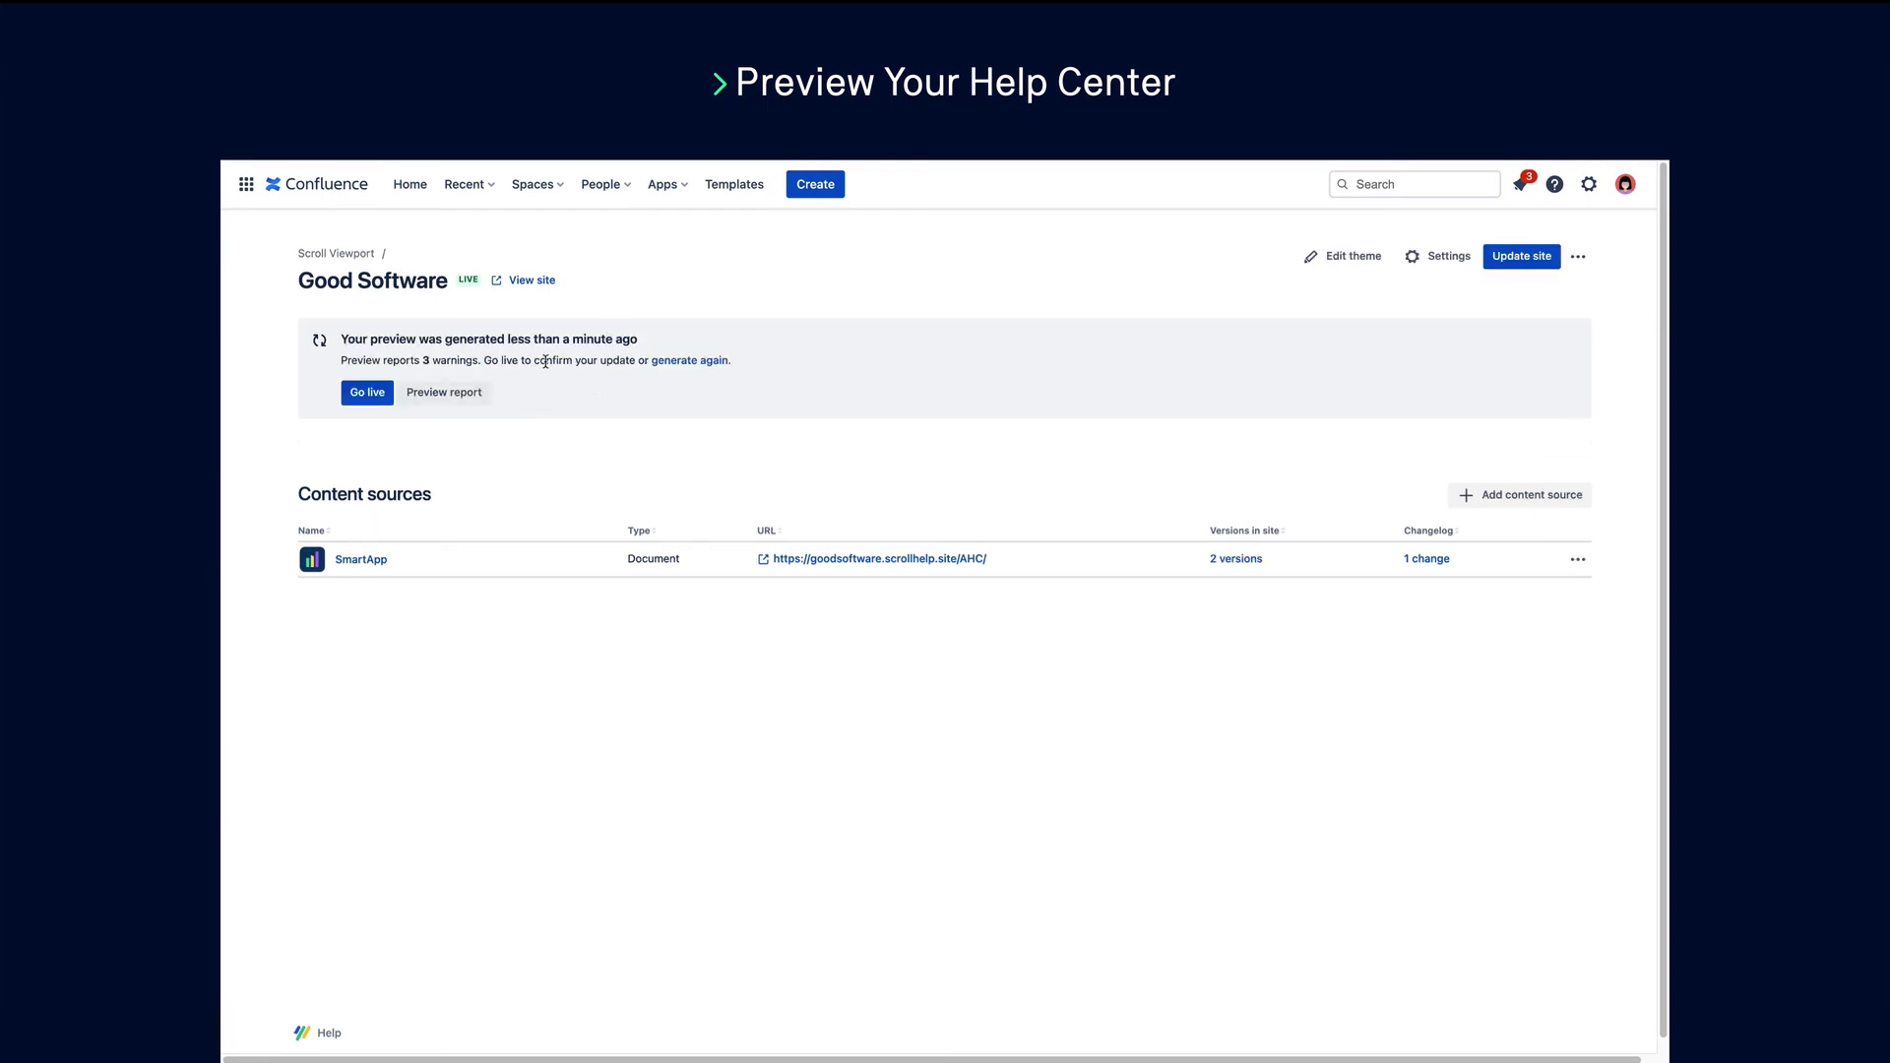
{"action": "left_click", "coordinate": [455, 391]}
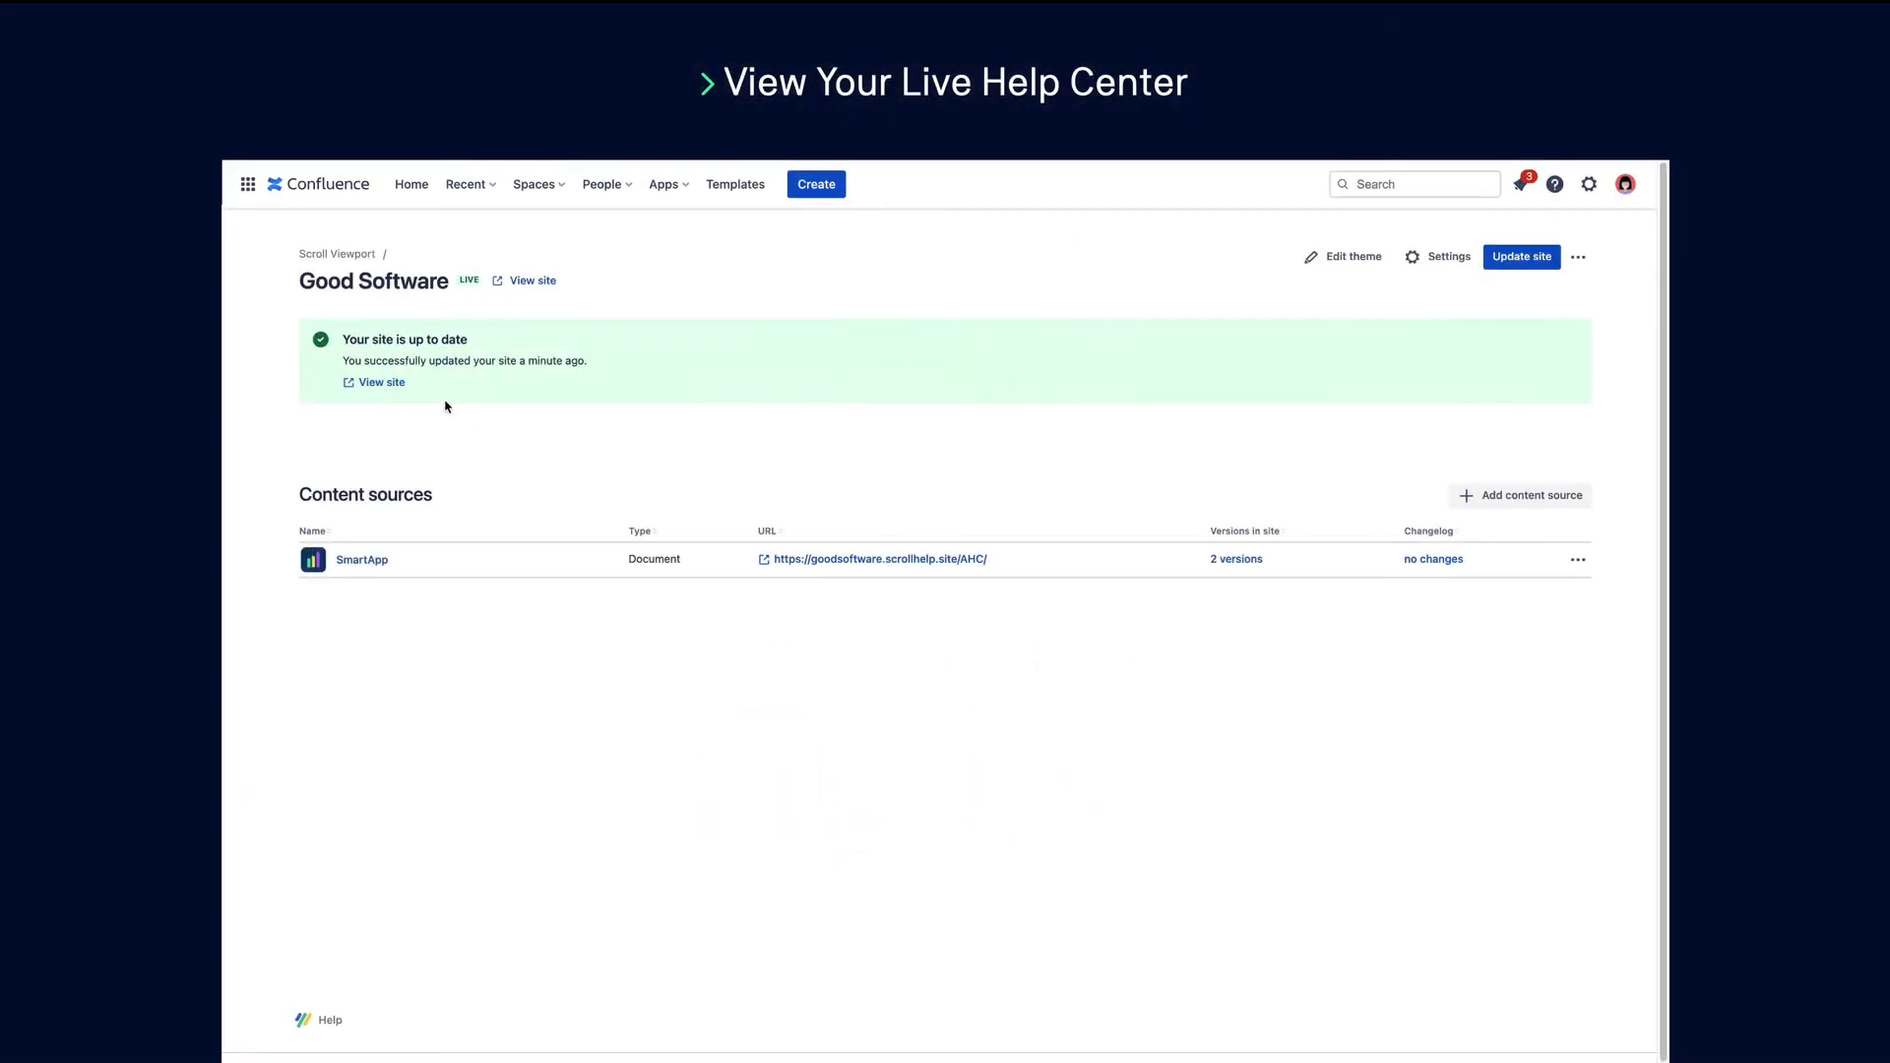
- Open the live help center and switch the documentation version to v2
{"action": "left_click", "coordinate": [386, 386]}
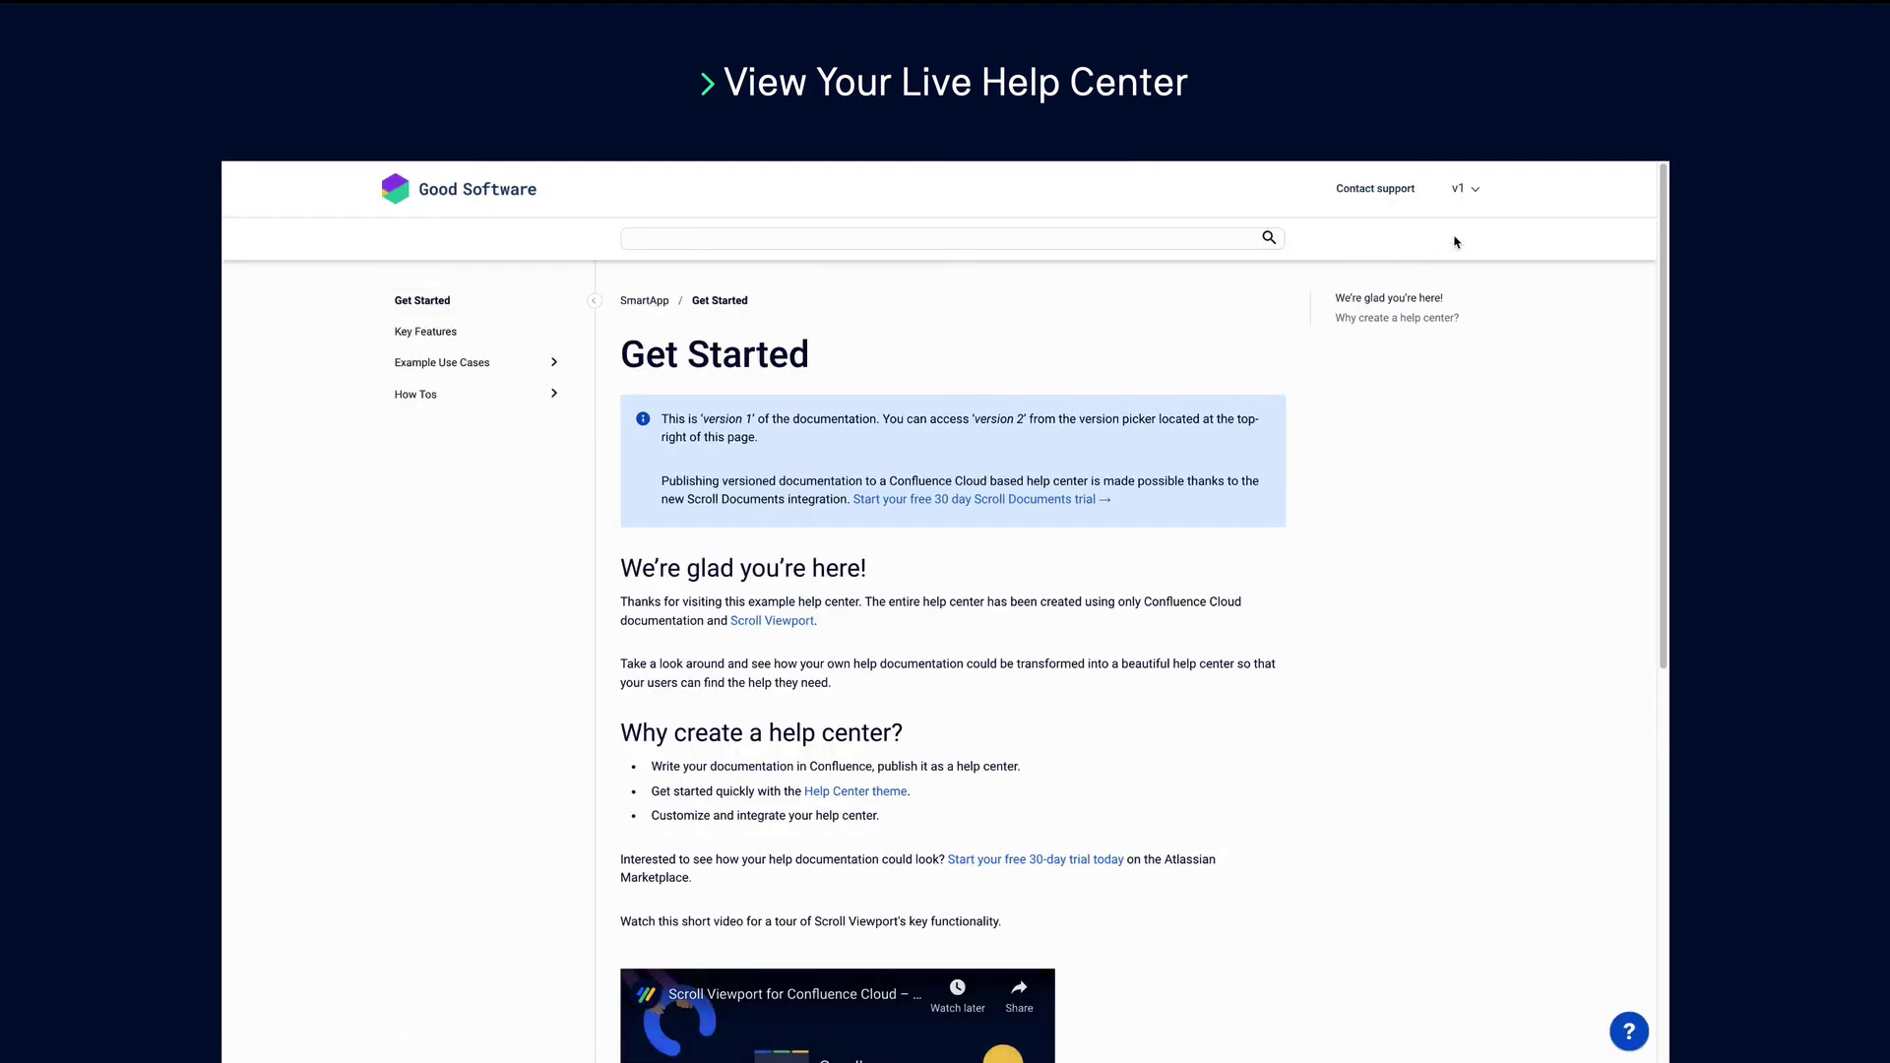
{"action": "left_click", "coordinate": [1460, 189]}
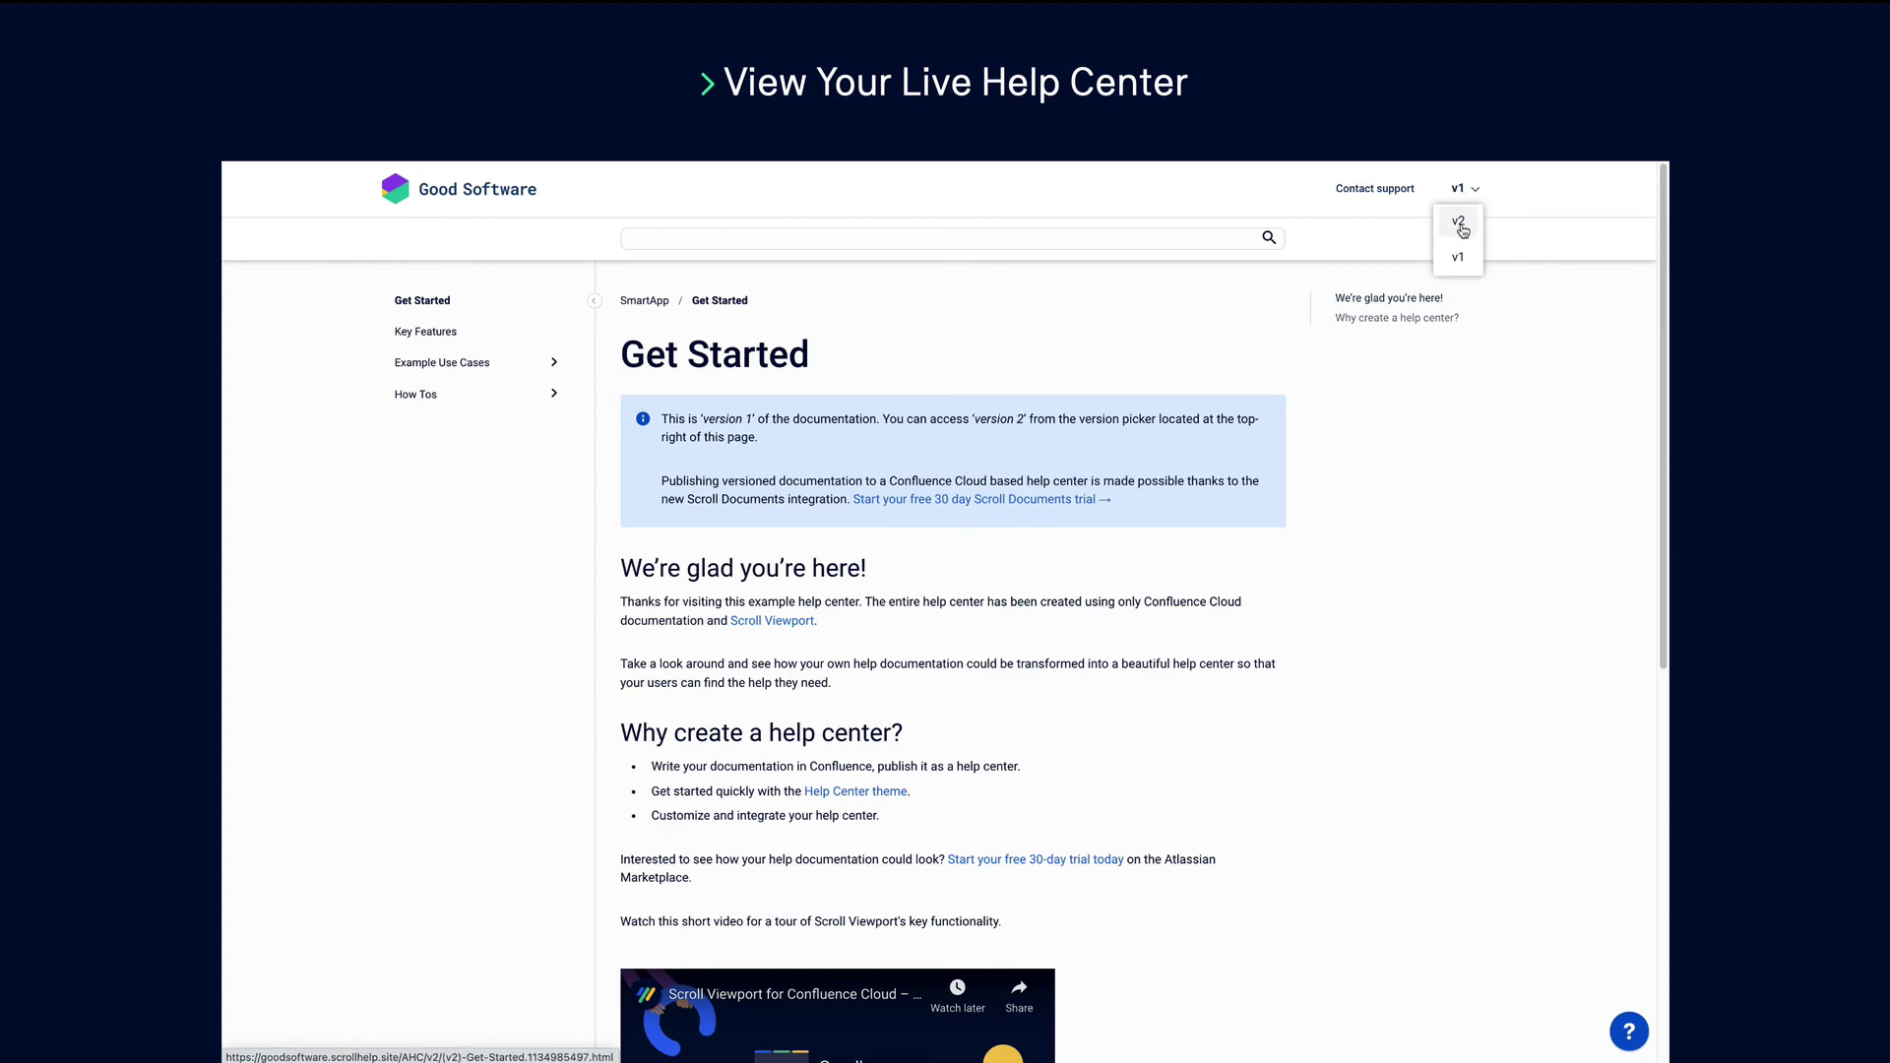
{"action": "left_click", "coordinate": [1459, 222]}
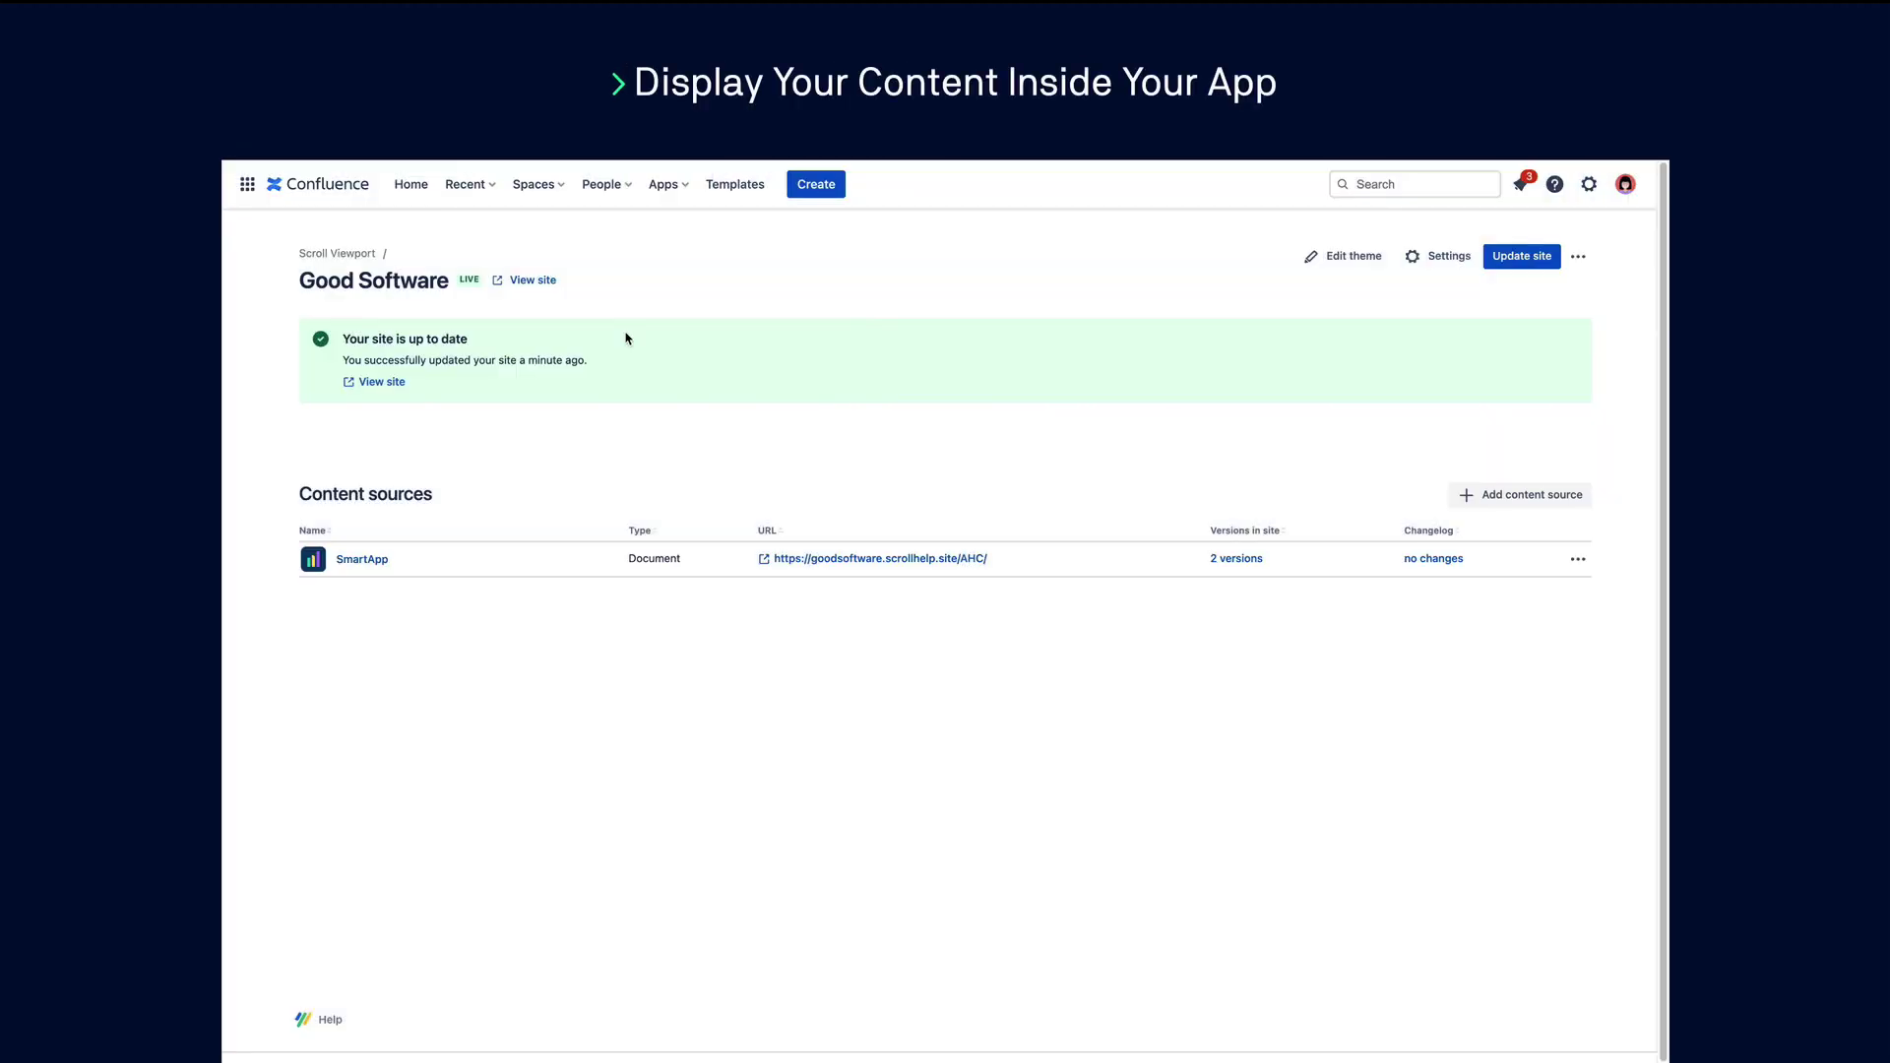
{"action": "left_click", "coordinate": [331, 1020]}
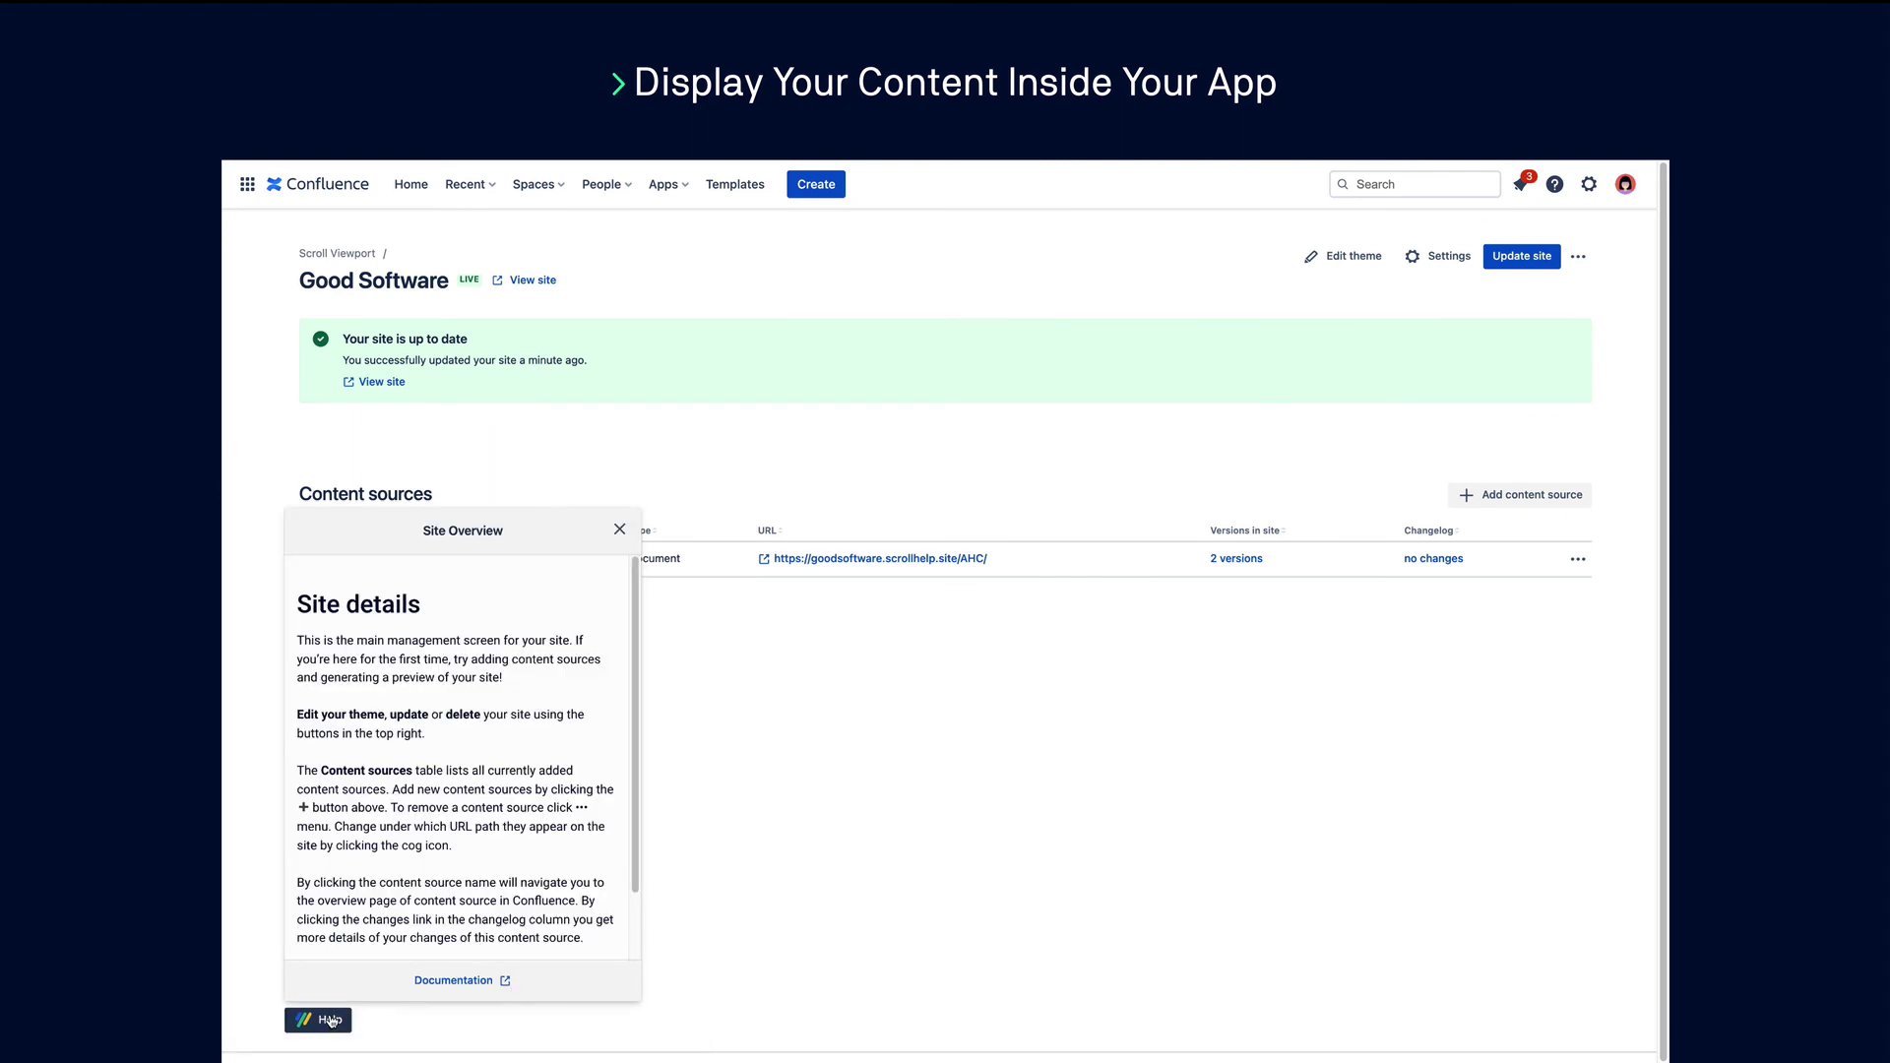
{"action": "left_click", "coordinate": [620, 531]}
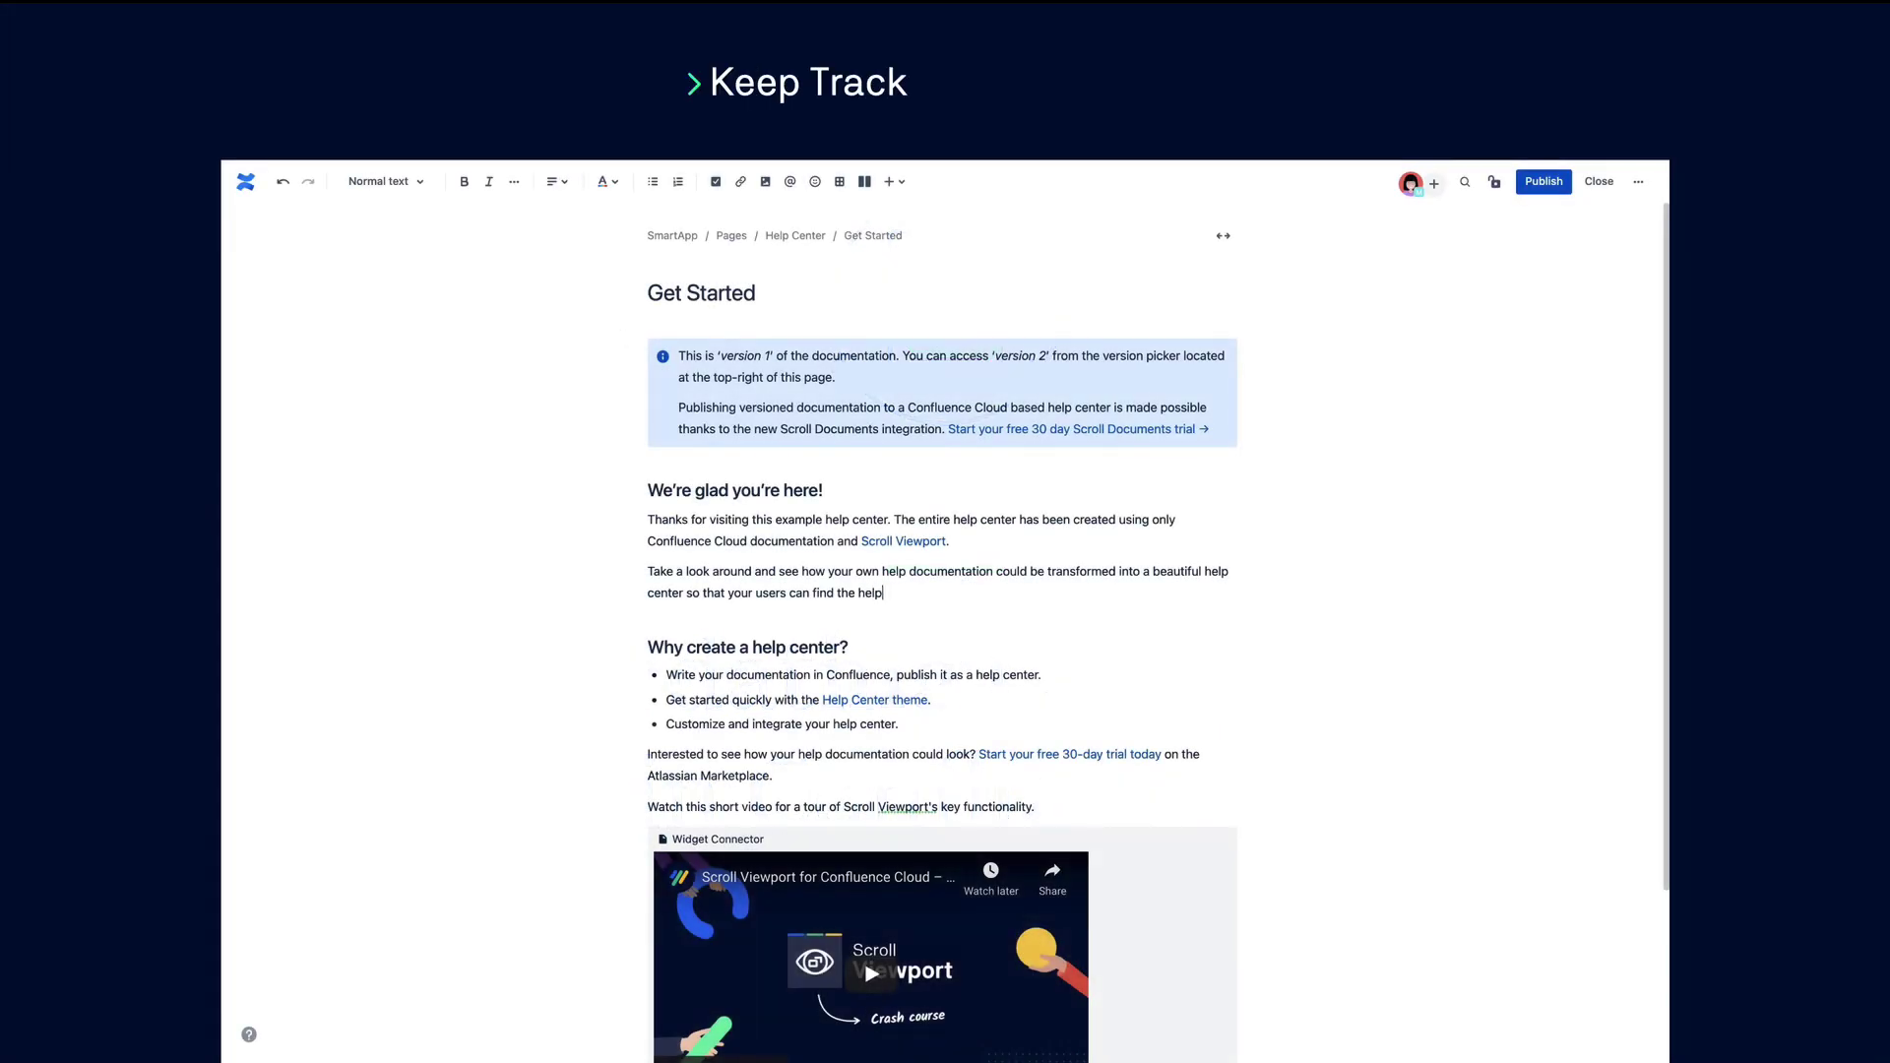
- Finish the Get Started sentence with 'they need.', publish it, review the 2 changes, and push the site live
{"action": "type", "text": "they need."}
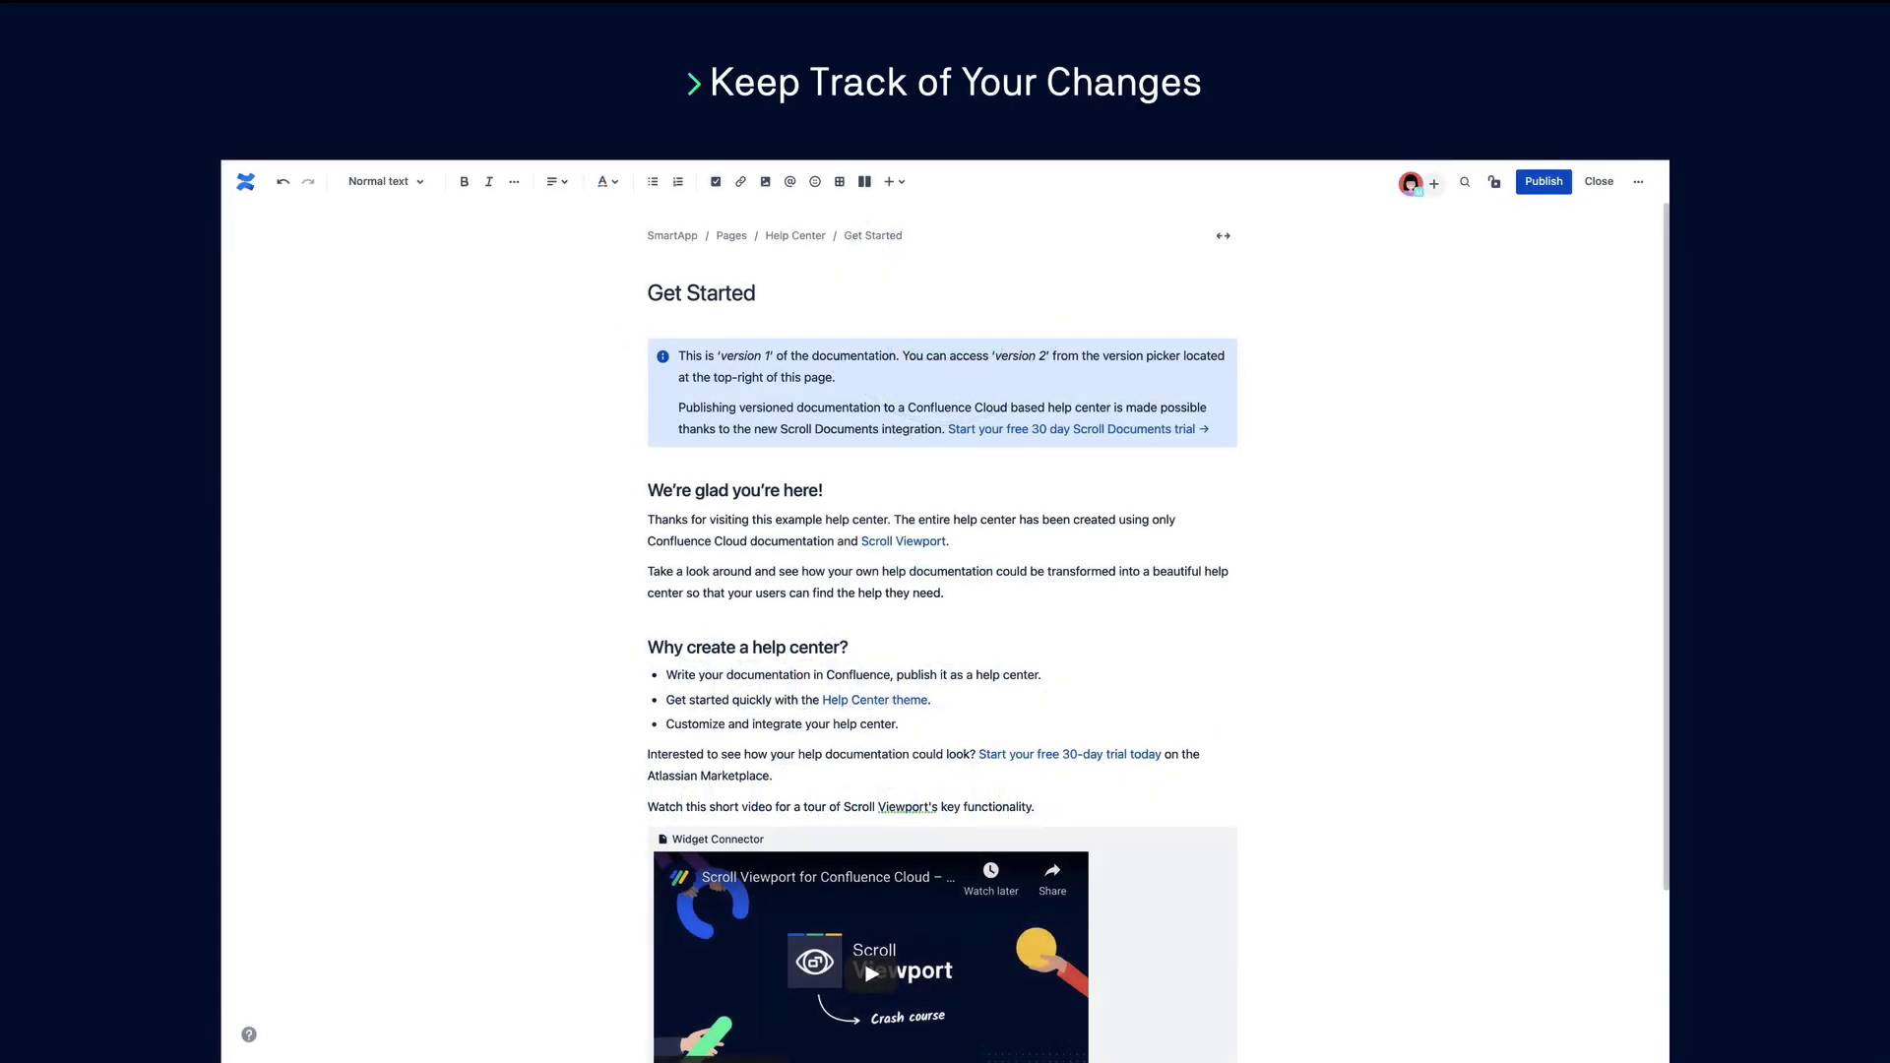
{"action": "left_click", "coordinate": [1545, 189]}
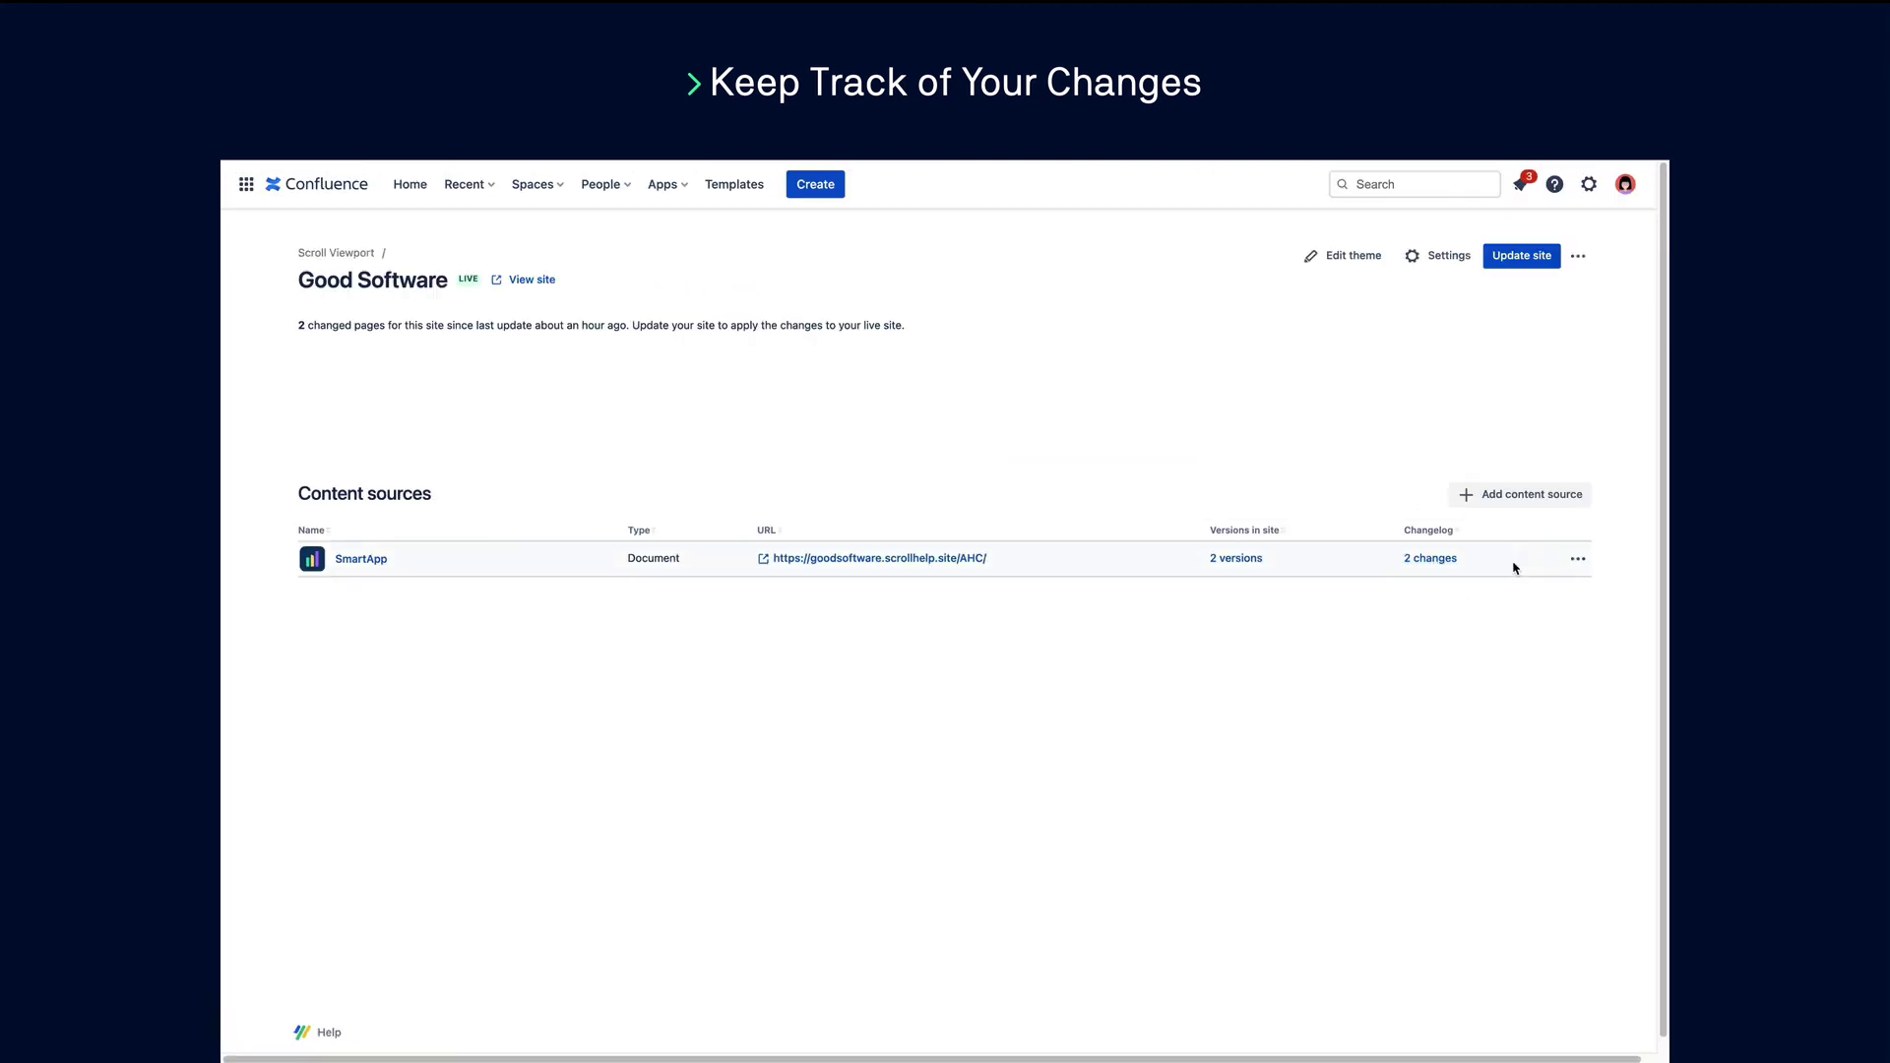
{"action": "left_click", "coordinate": [1418, 563]}
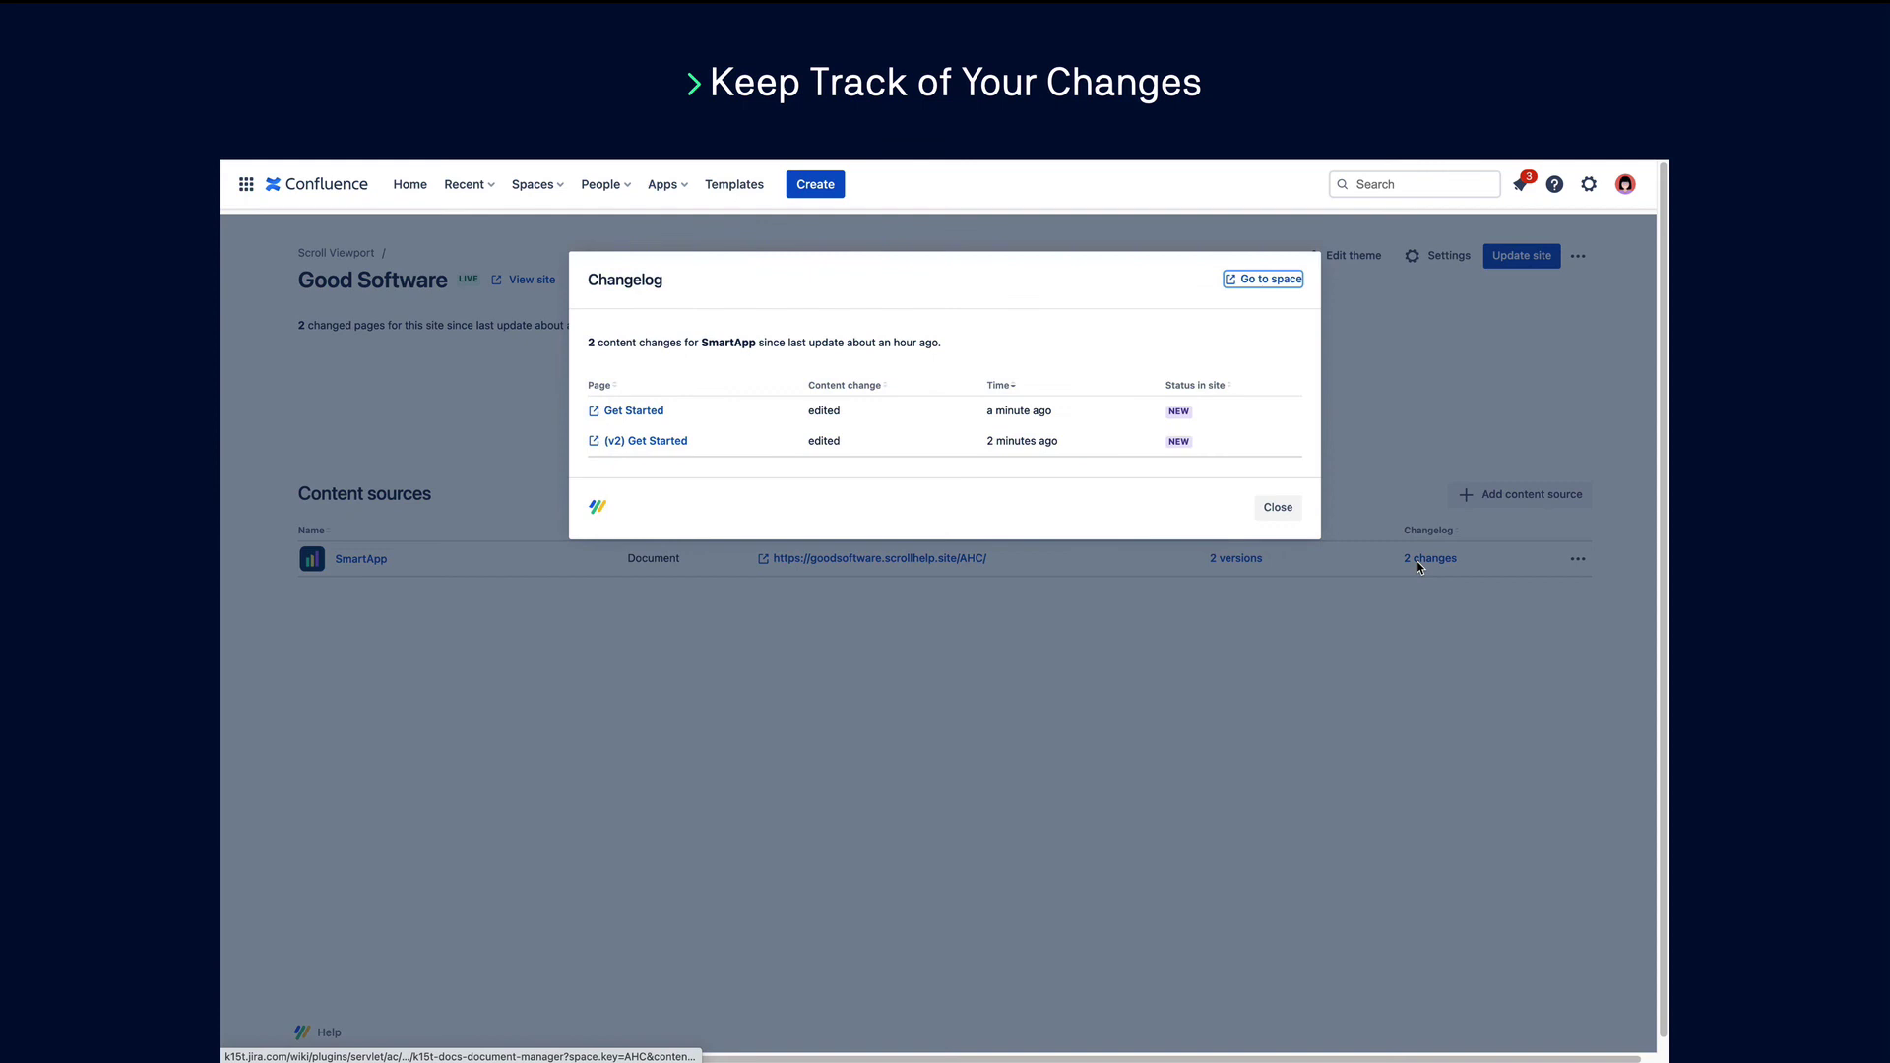
{"action": "left_click", "coordinate": [1279, 508]}
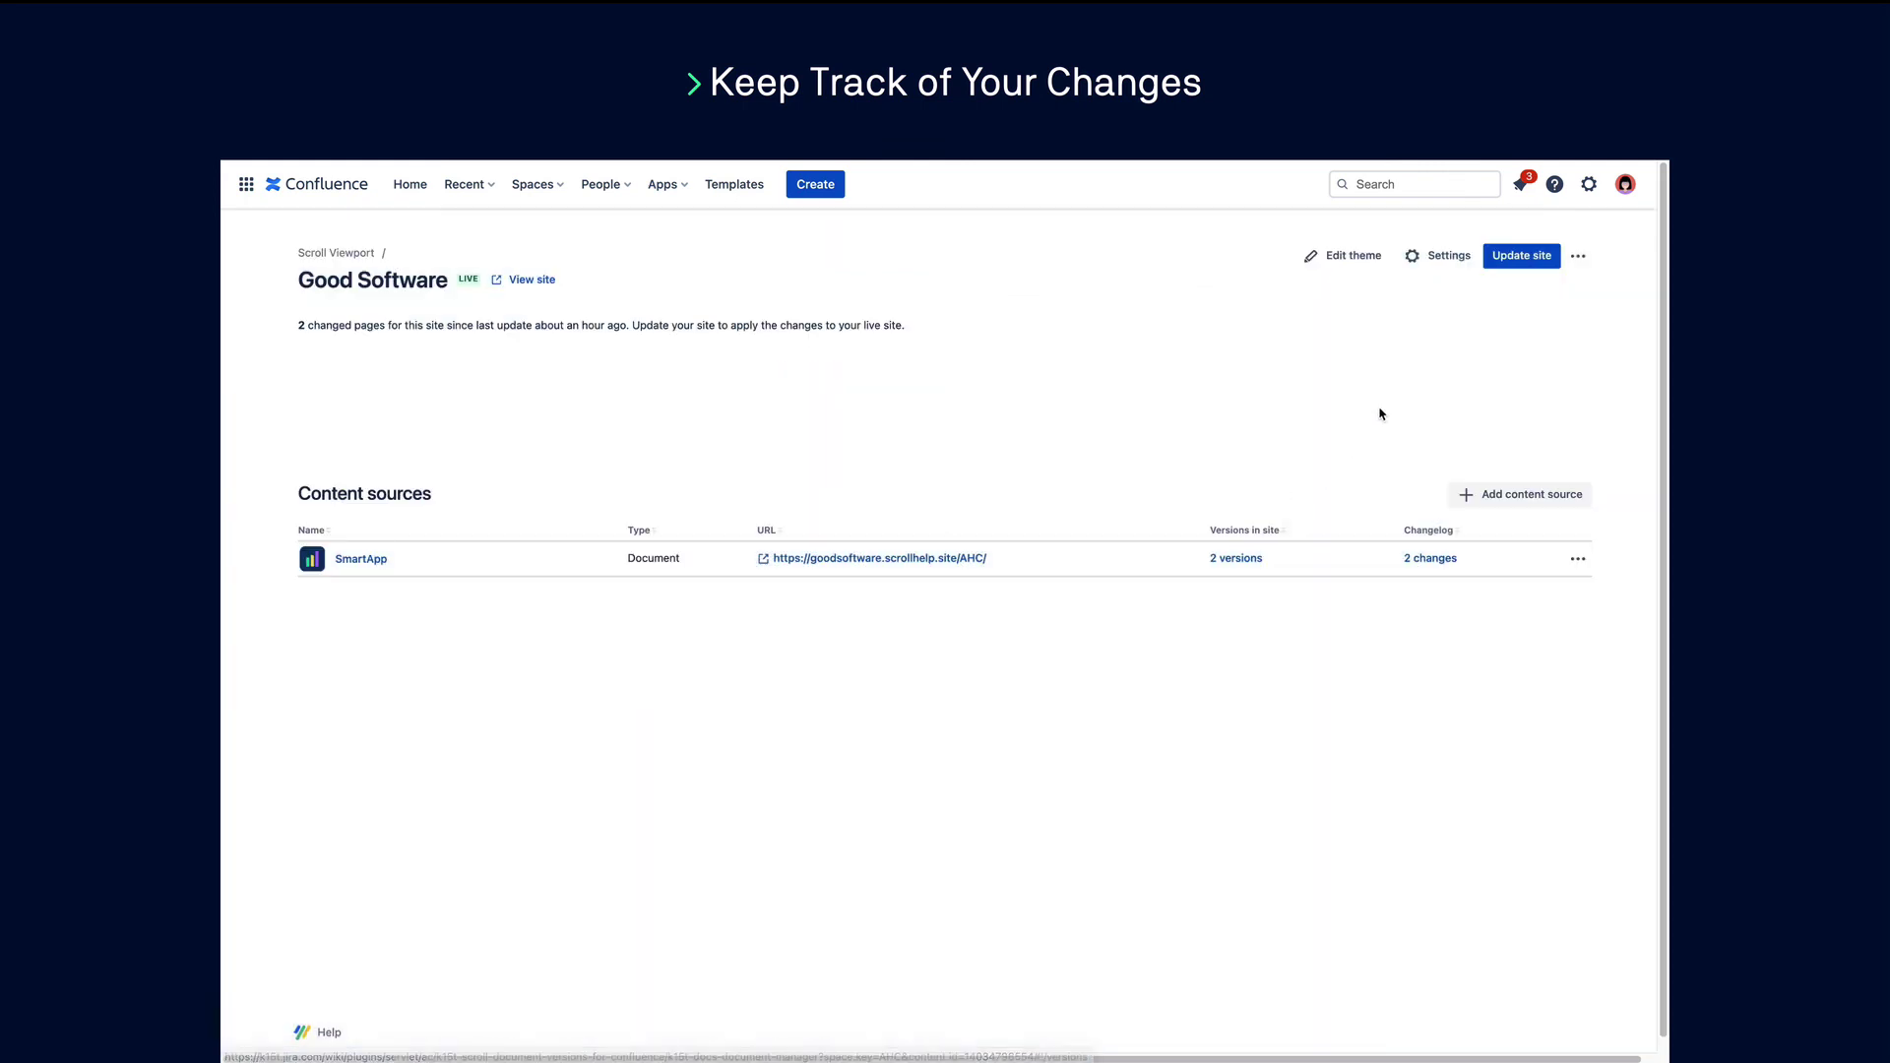
{"action": "left_click", "coordinate": [1514, 260]}
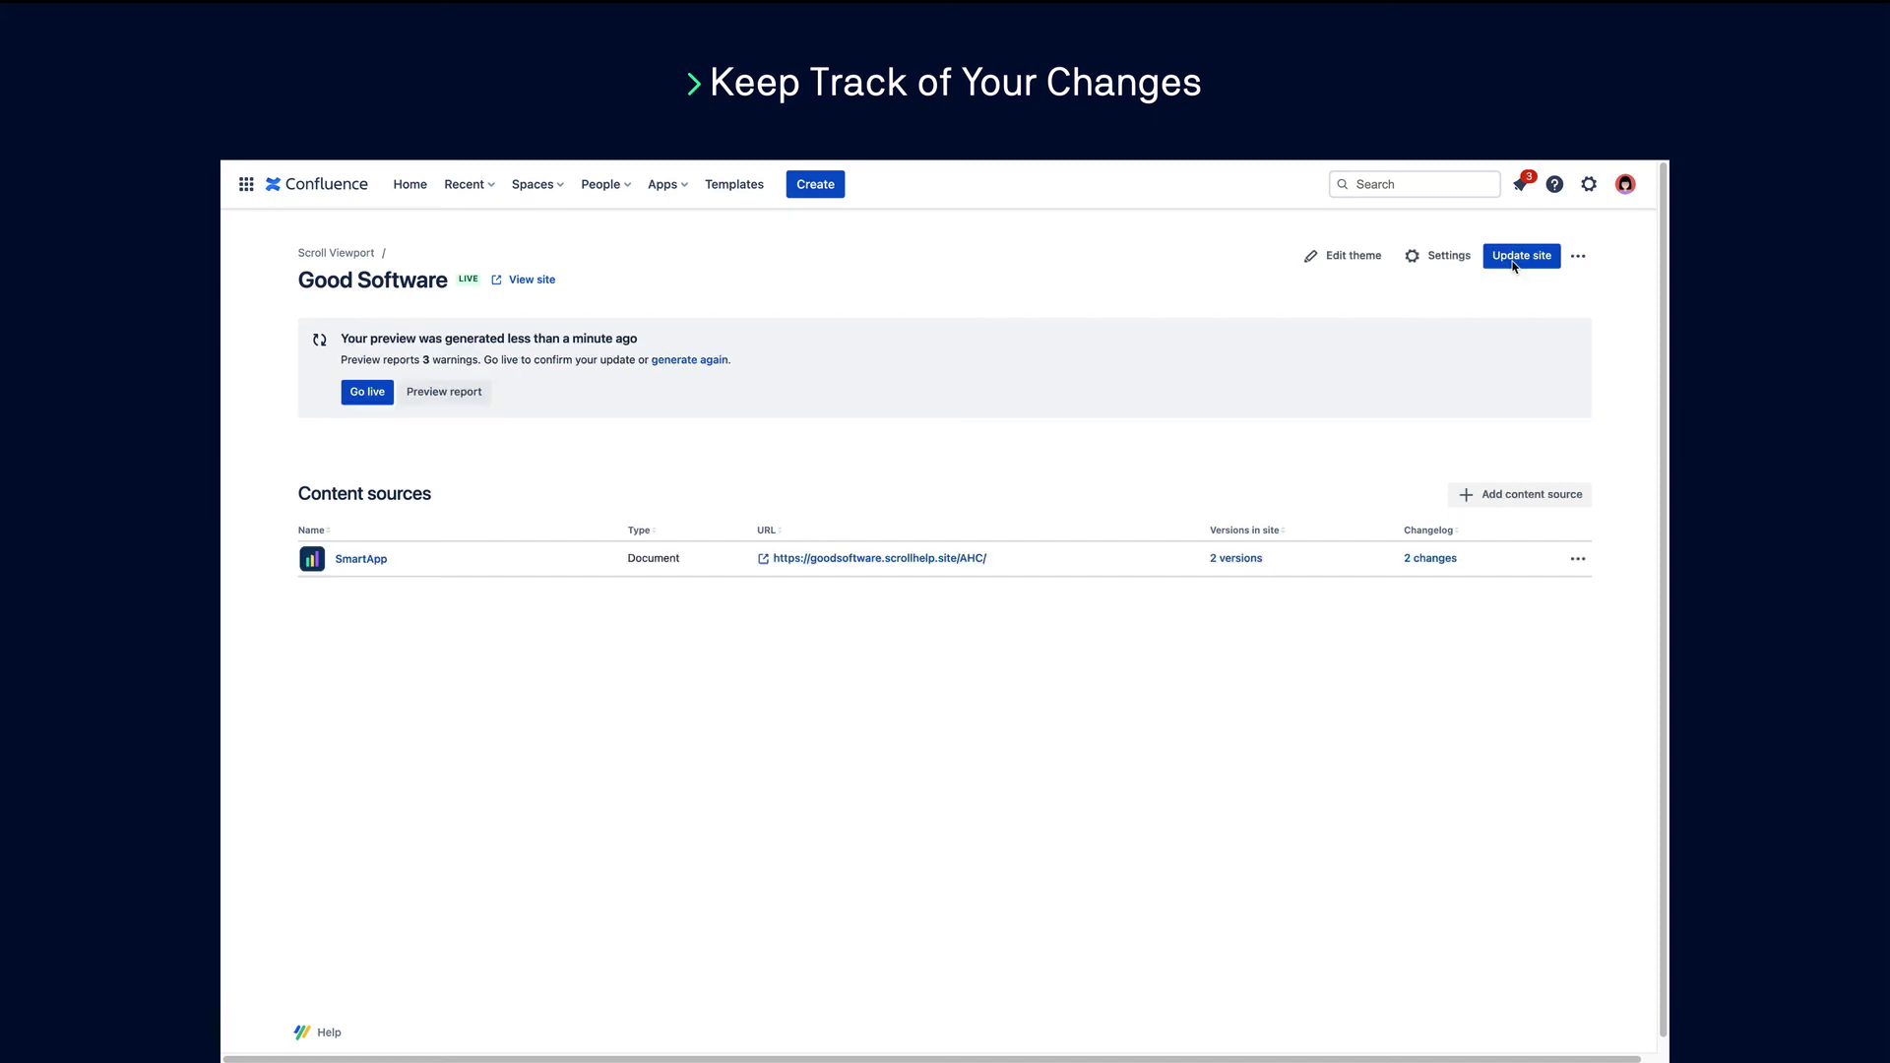
{"action": "left_click", "coordinate": [374, 394]}
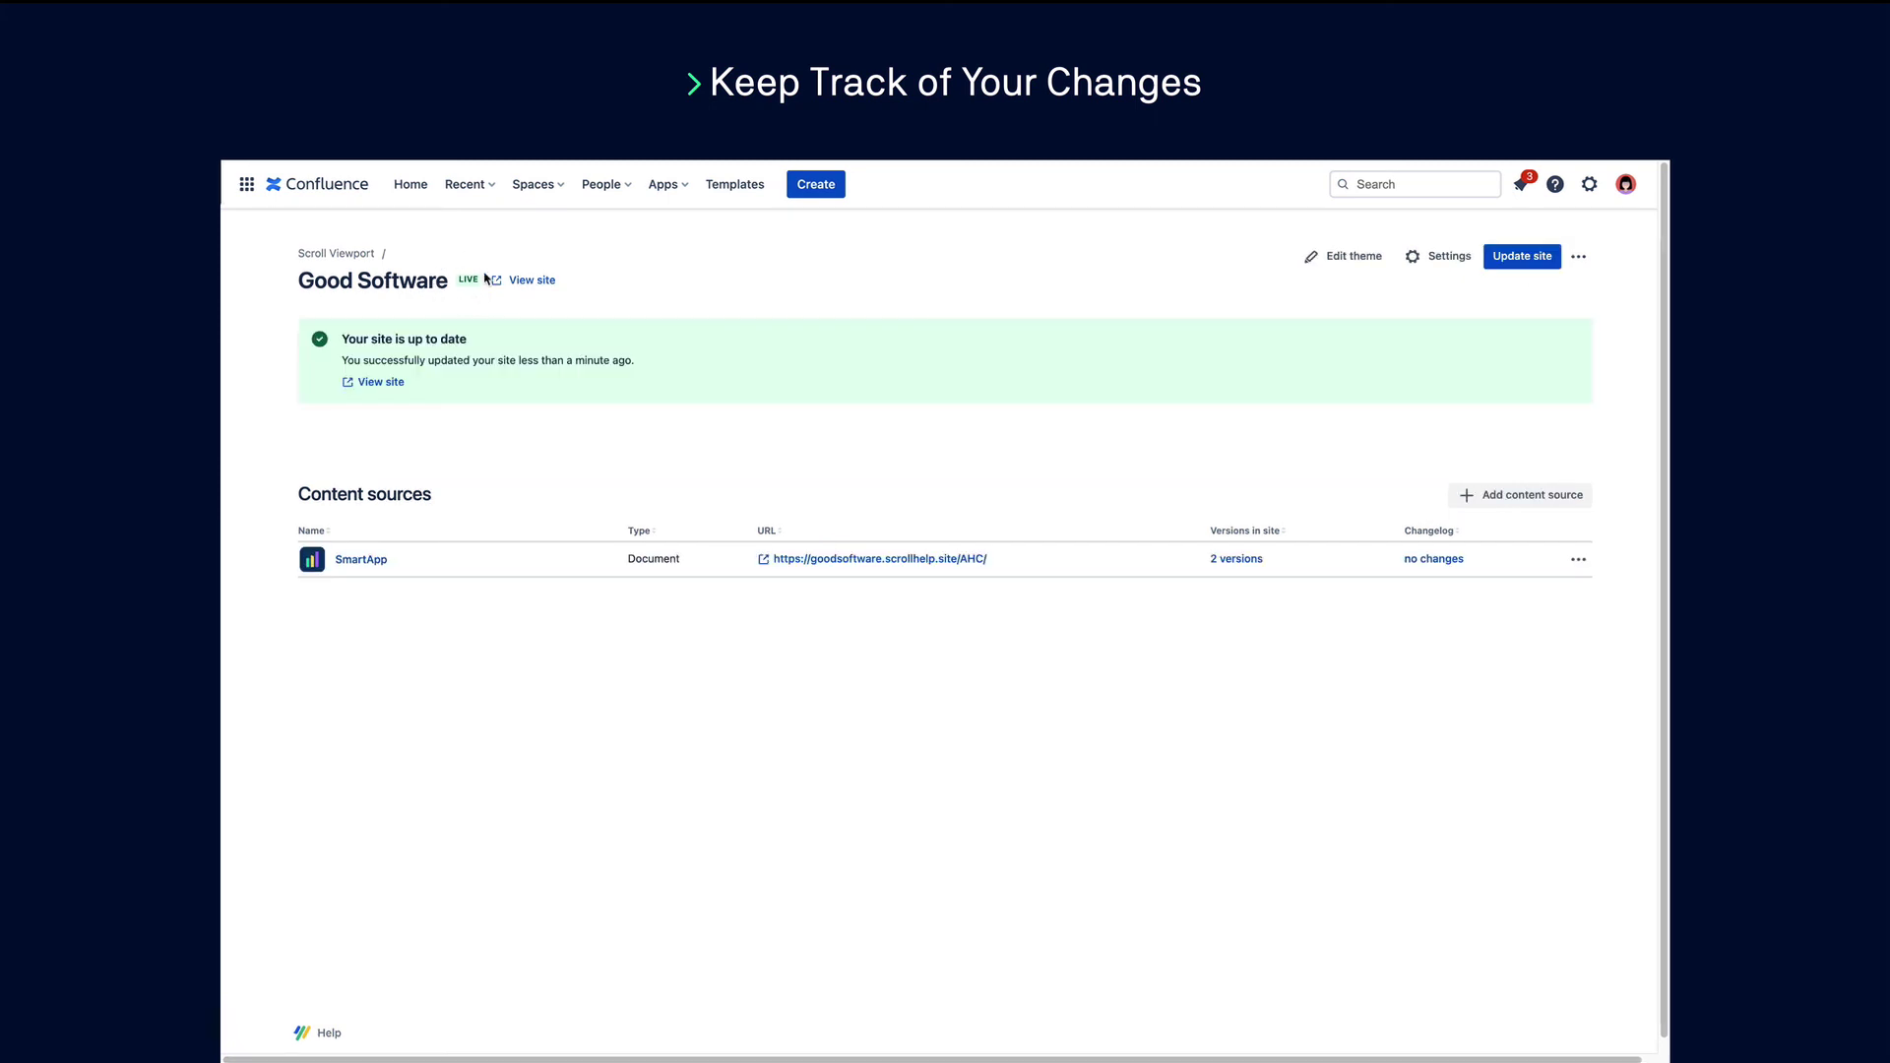